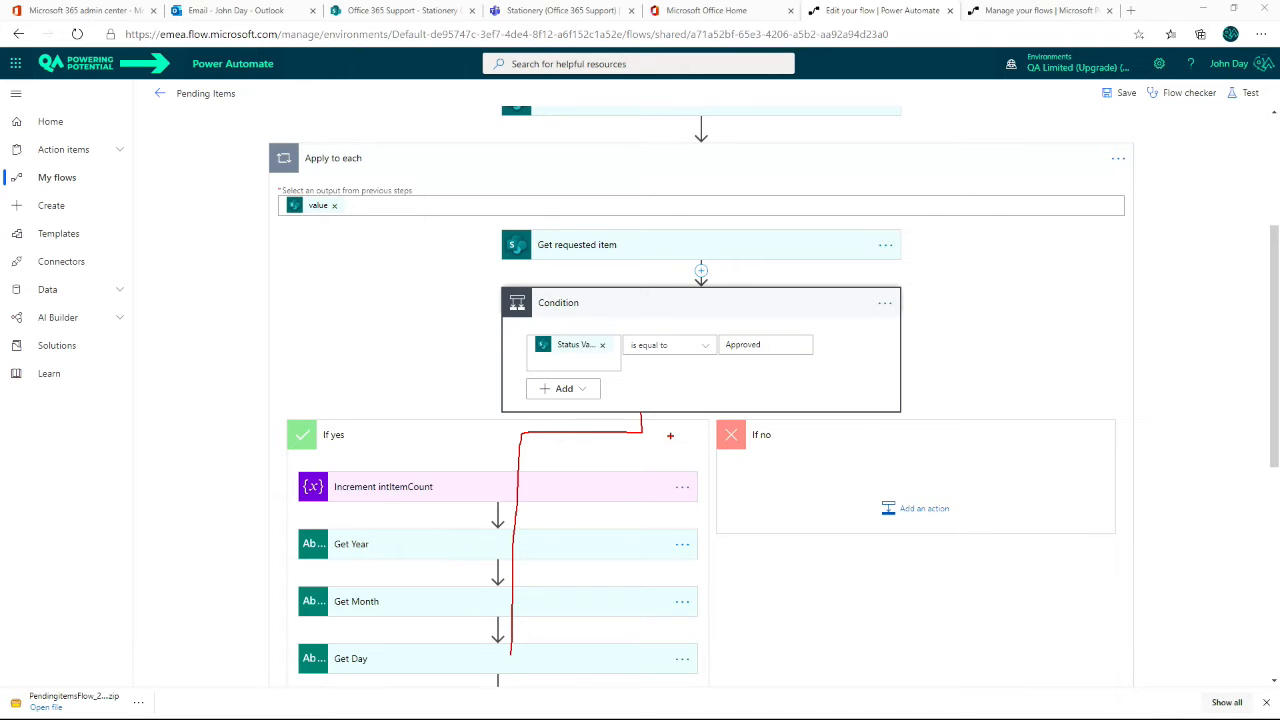
pyautogui.moveTo(692, 432); pyautogui.dragTo(880, 512)
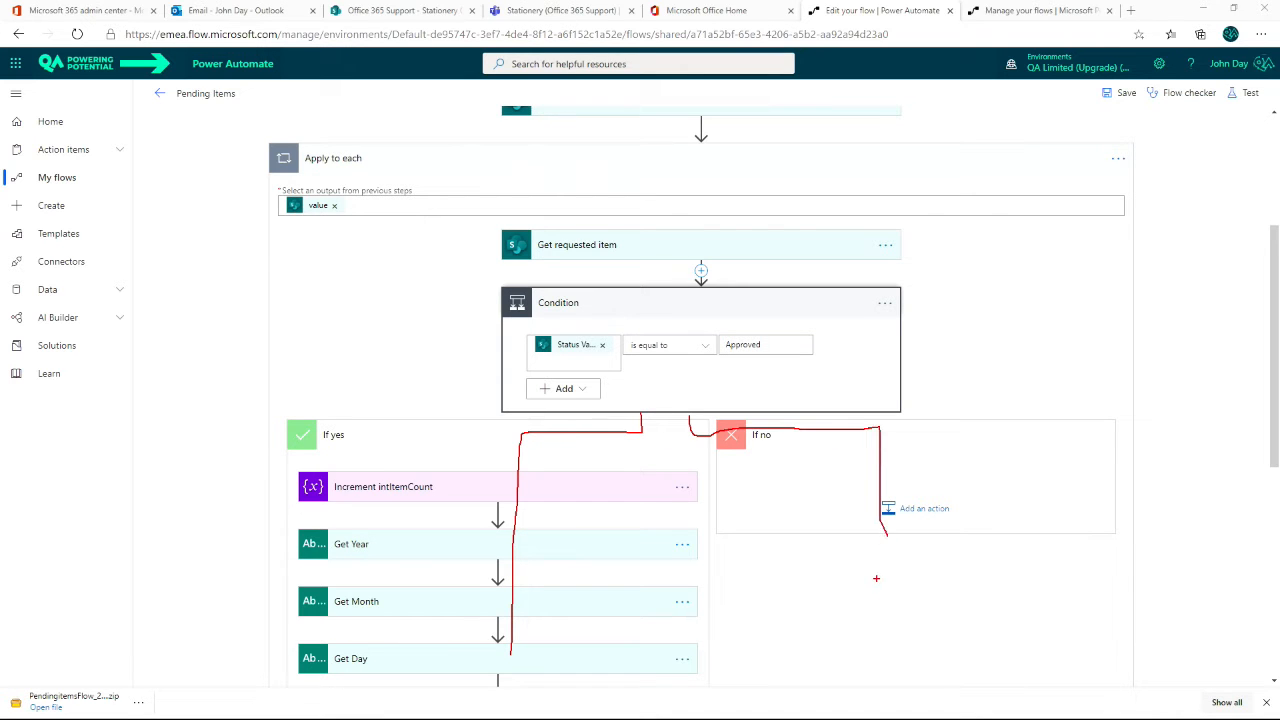
pyautogui.press('Escape')
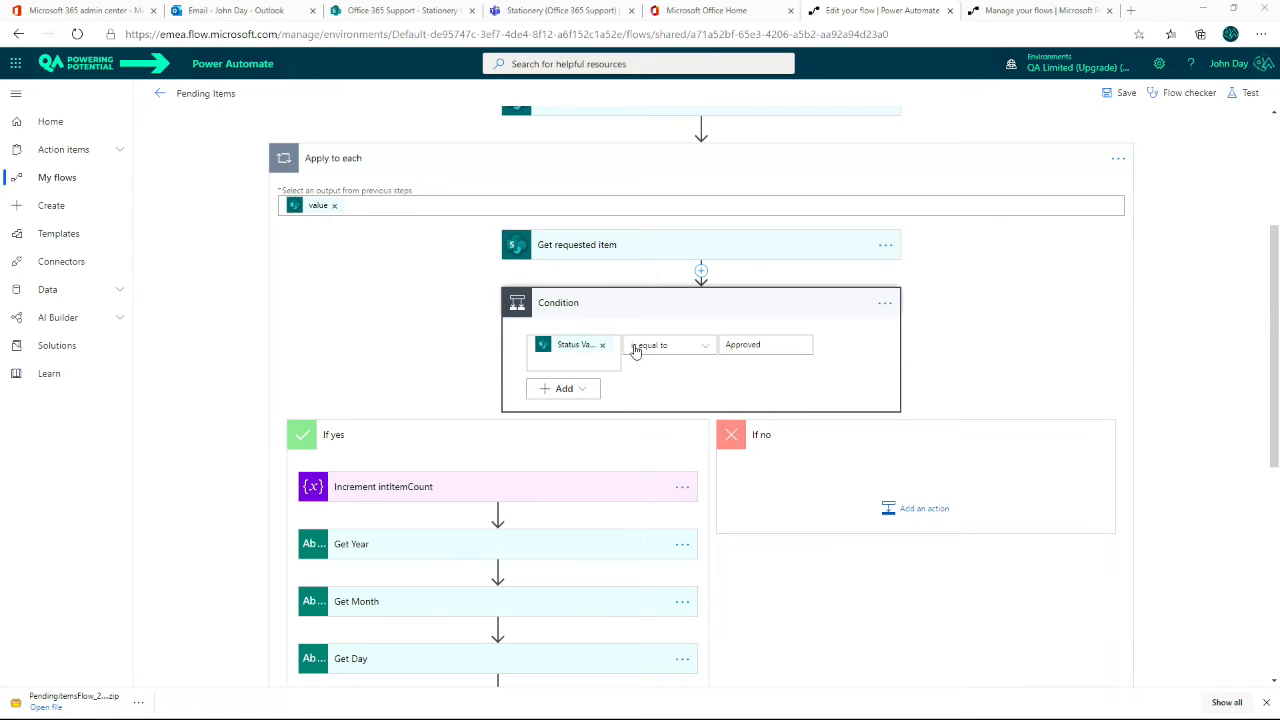
# Step: Add a second row to the Condition inside Apply to each, requiring that Item does not contain Paper
pyautogui.click(578, 392)
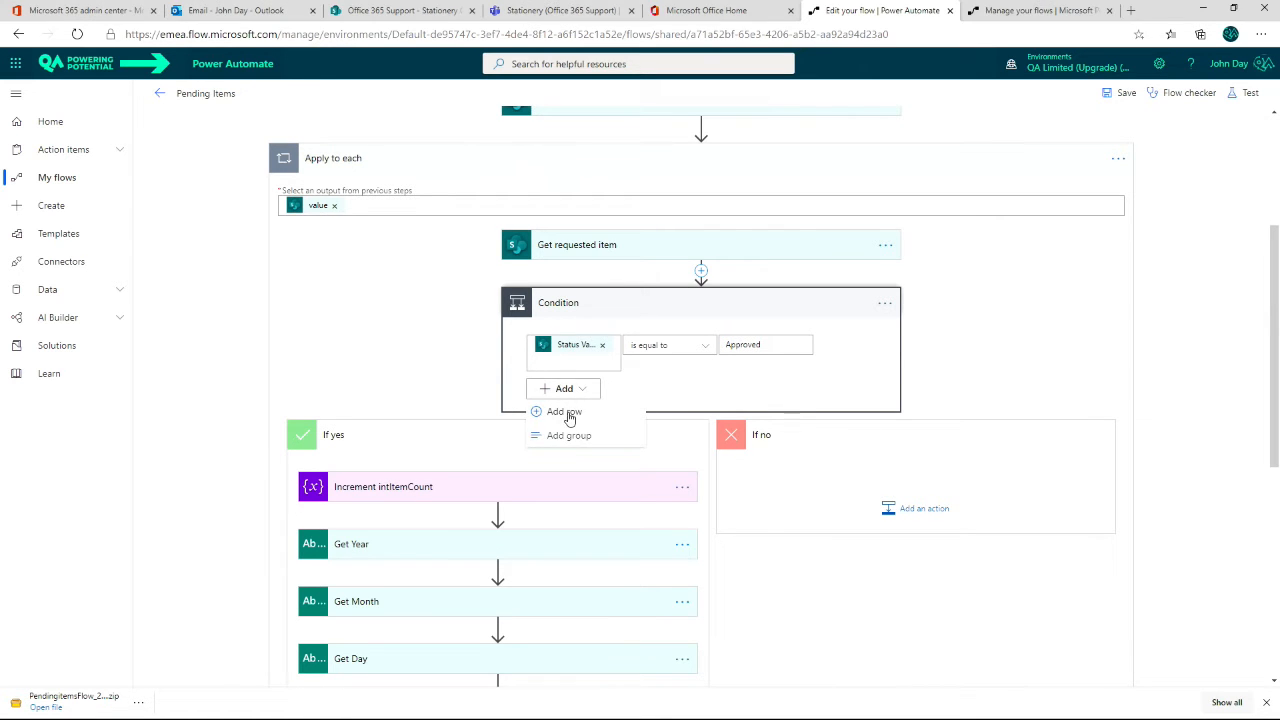
pyautogui.click(572, 413)
pyautogui.click(631, 409)
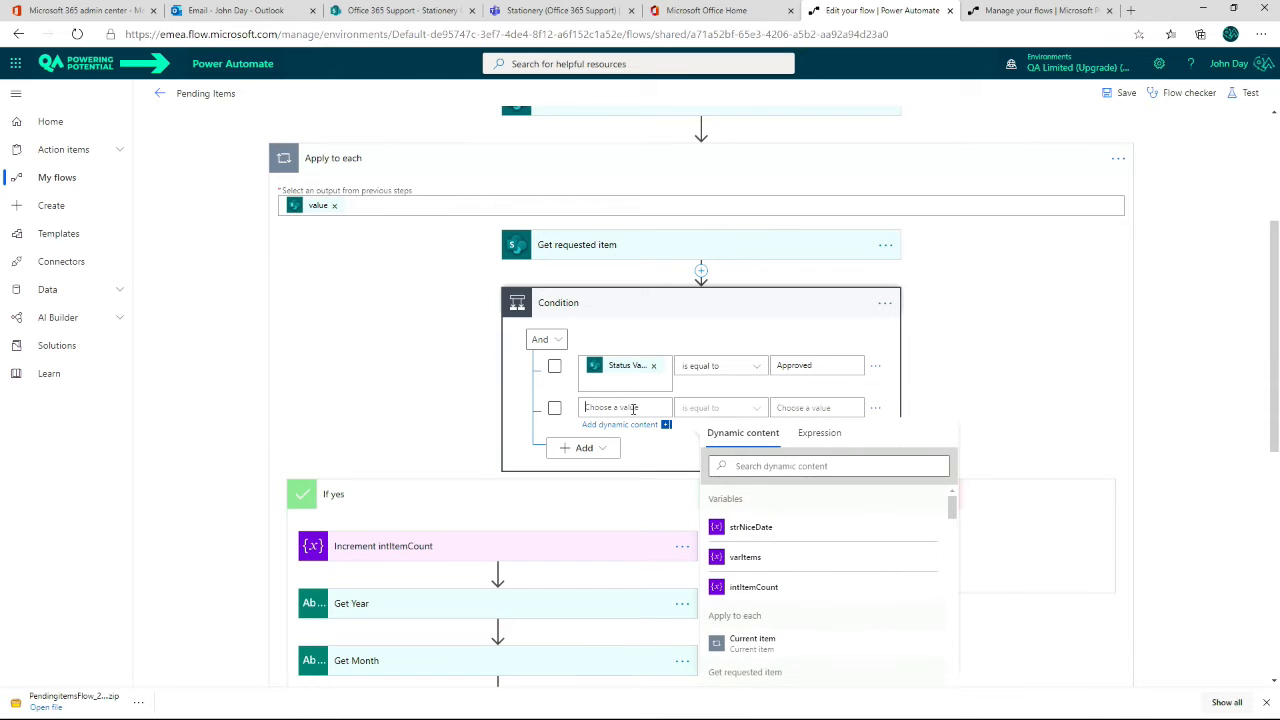
pyautogui.scroll(-3, 905, 576)
pyautogui.scroll(-5, 905, 576)
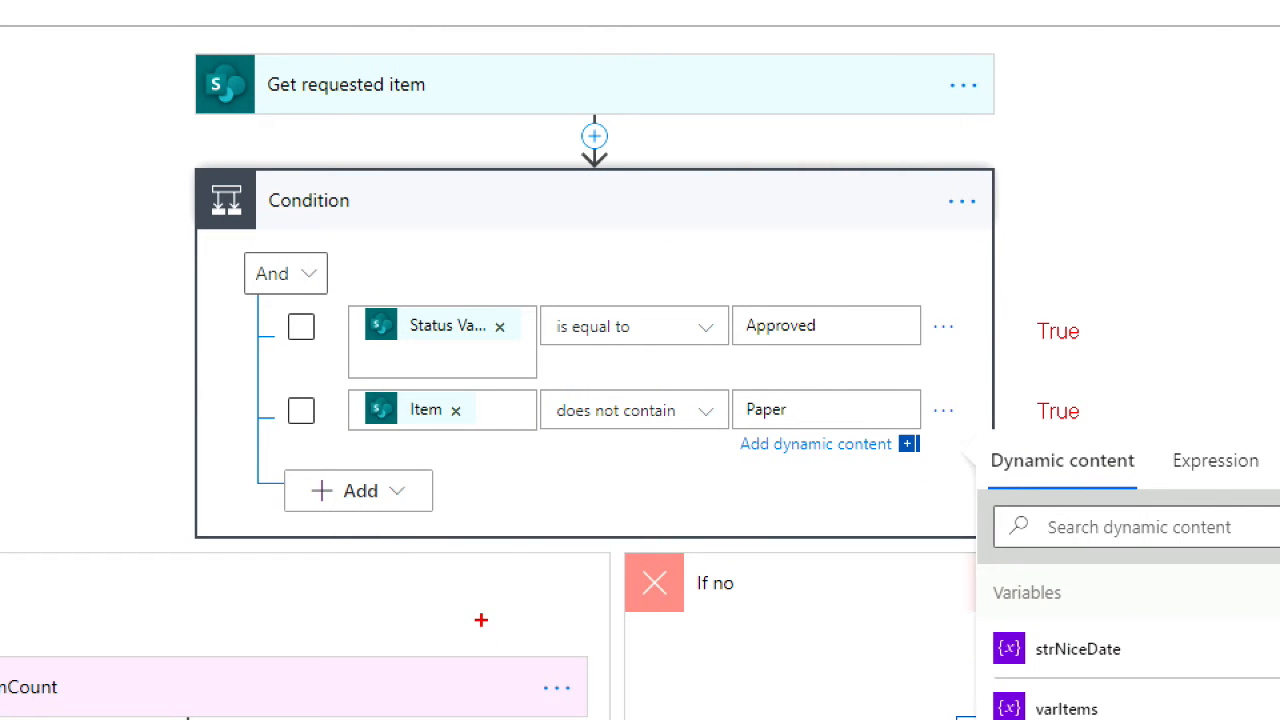
pyautogui.moveTo(437, 536)
pyautogui.mouseDown()
pyautogui.moveTo(409, 572)
pyautogui.moveTo(389, 692)
pyautogui.mouseUp()
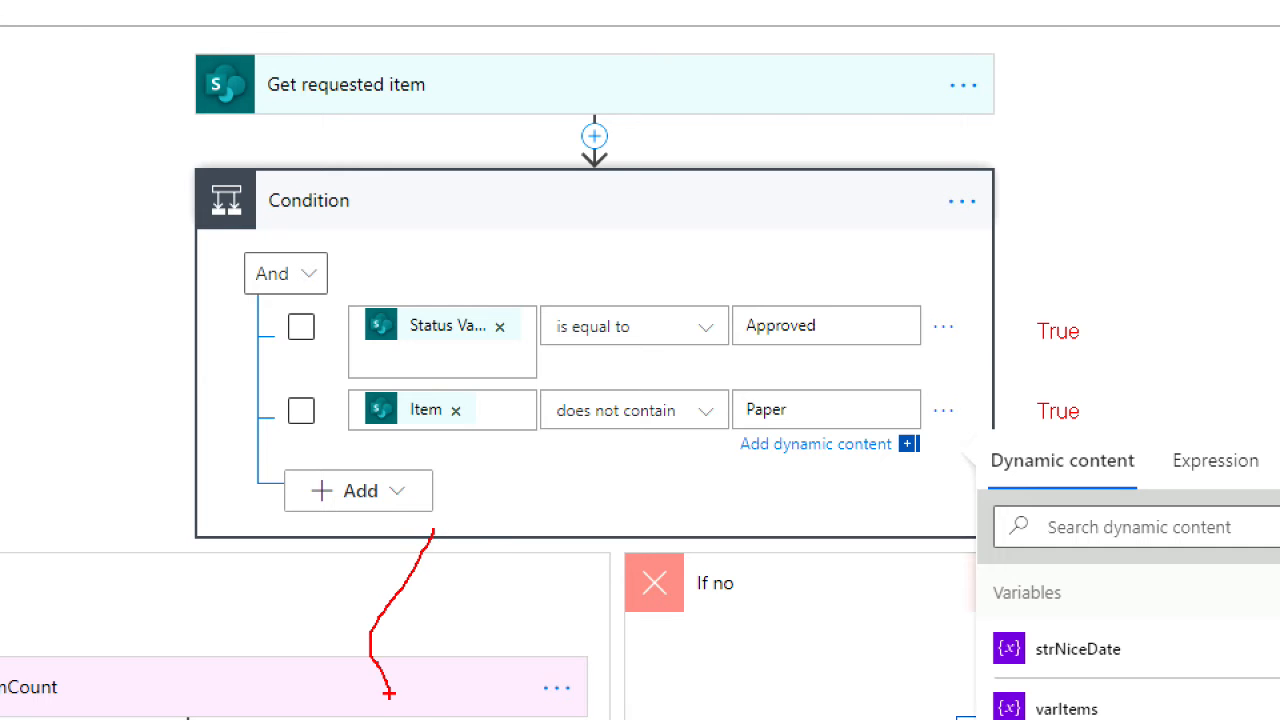
pyautogui.moveTo(772, 494); pyautogui.dragTo(848, 716)
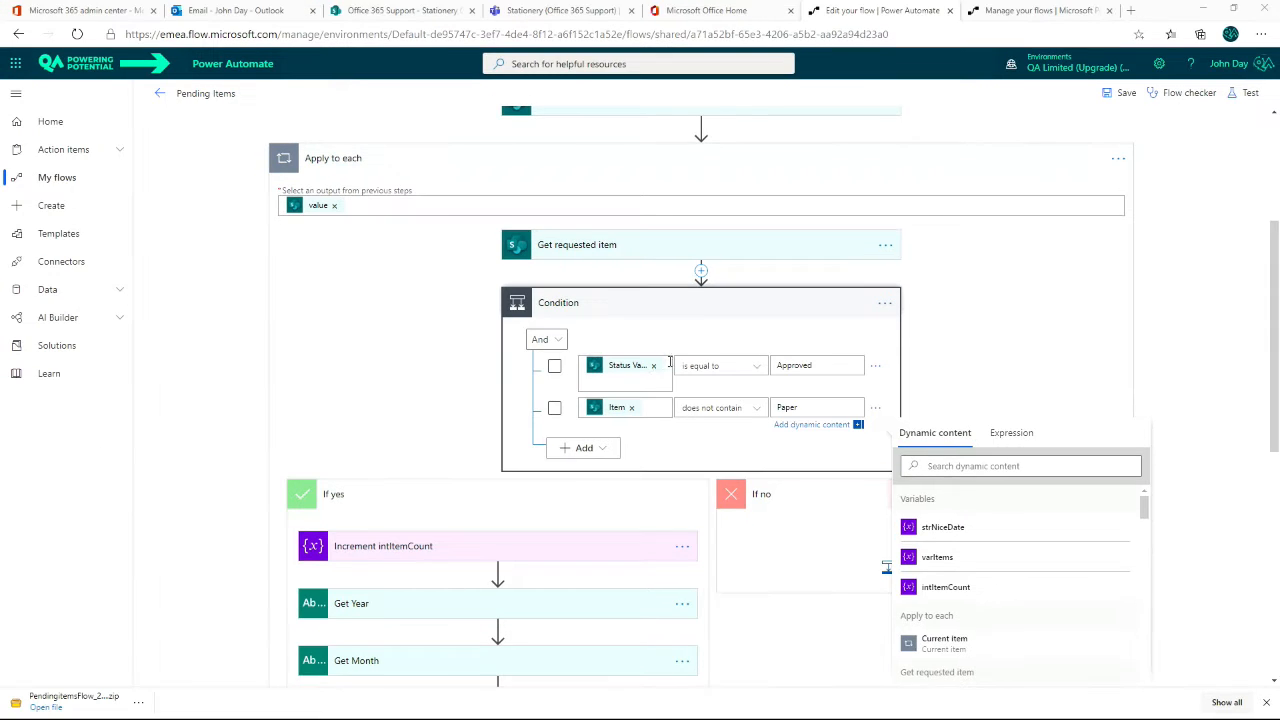
# Step: Change the logical operator joining the Condition's Status Value and Item rows
pyautogui.click(548, 339)
pyautogui.click(540, 392)
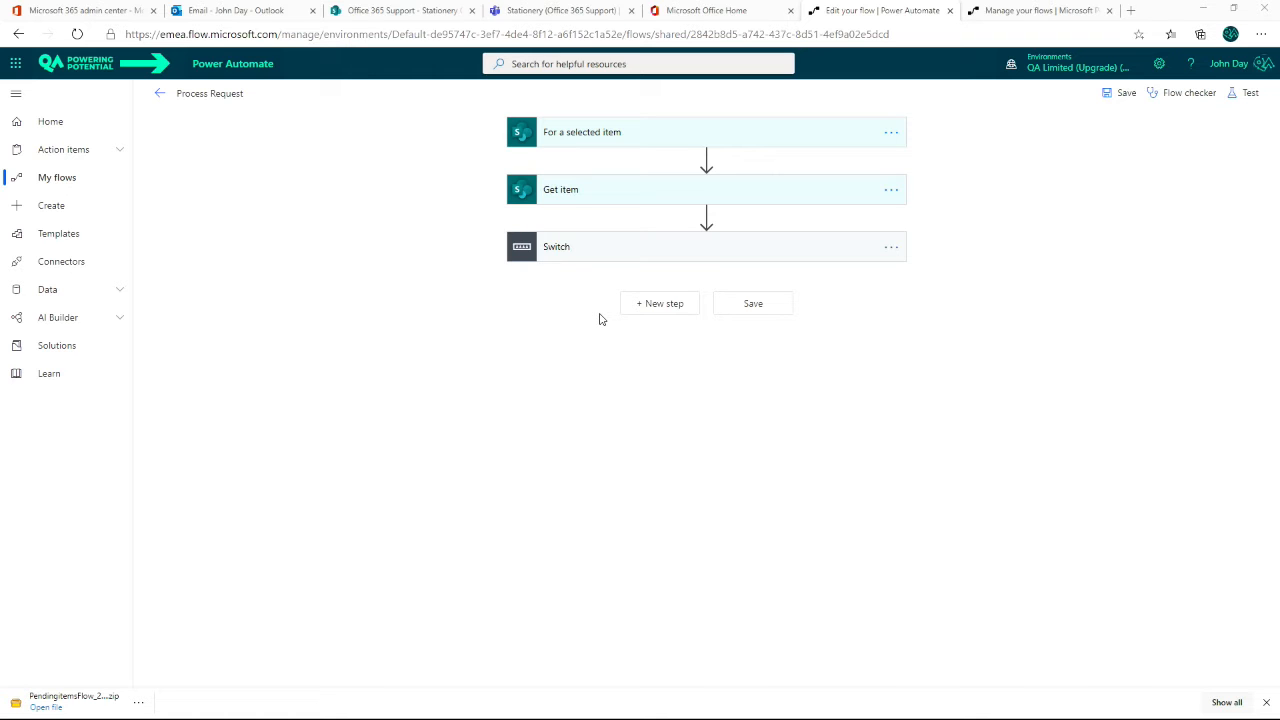
# Step: Expand the Switch and its existing case in the Process Request flow, and rename that case to Case Draft
pyautogui.click(630, 249)
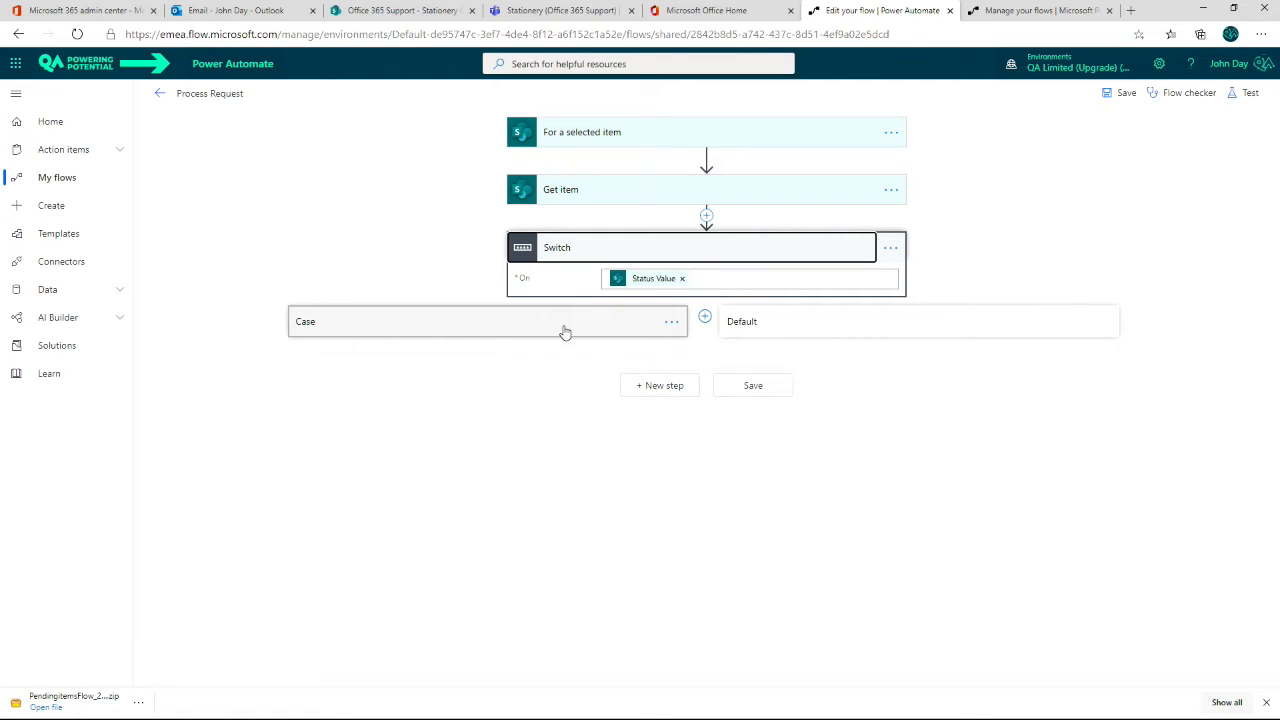
pyautogui.click(506, 330)
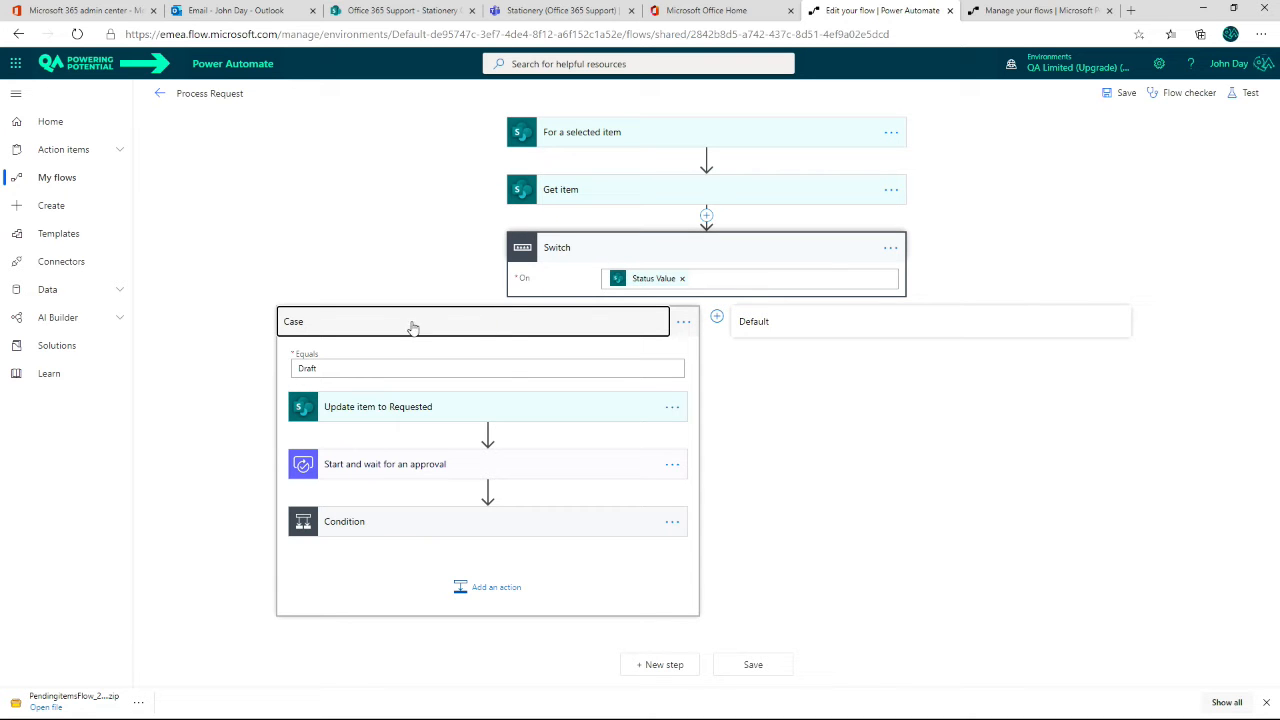
pyautogui.click(684, 325)
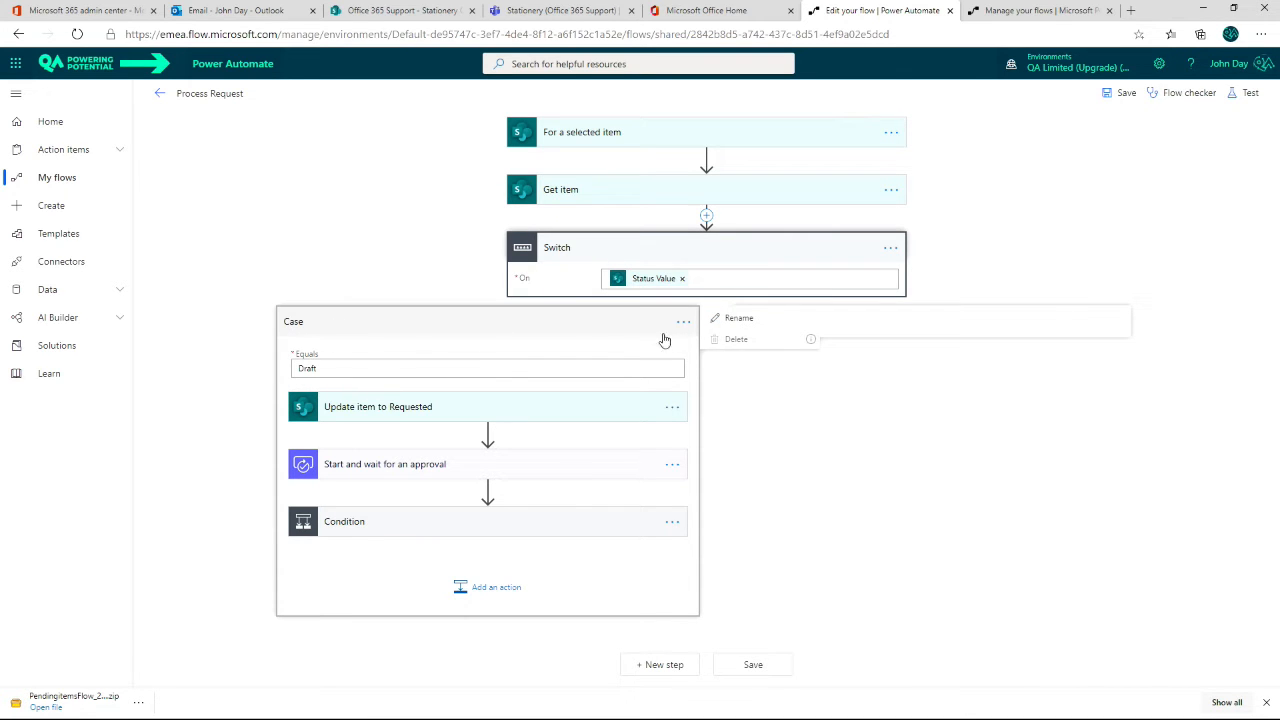
pyautogui.click(741, 320)
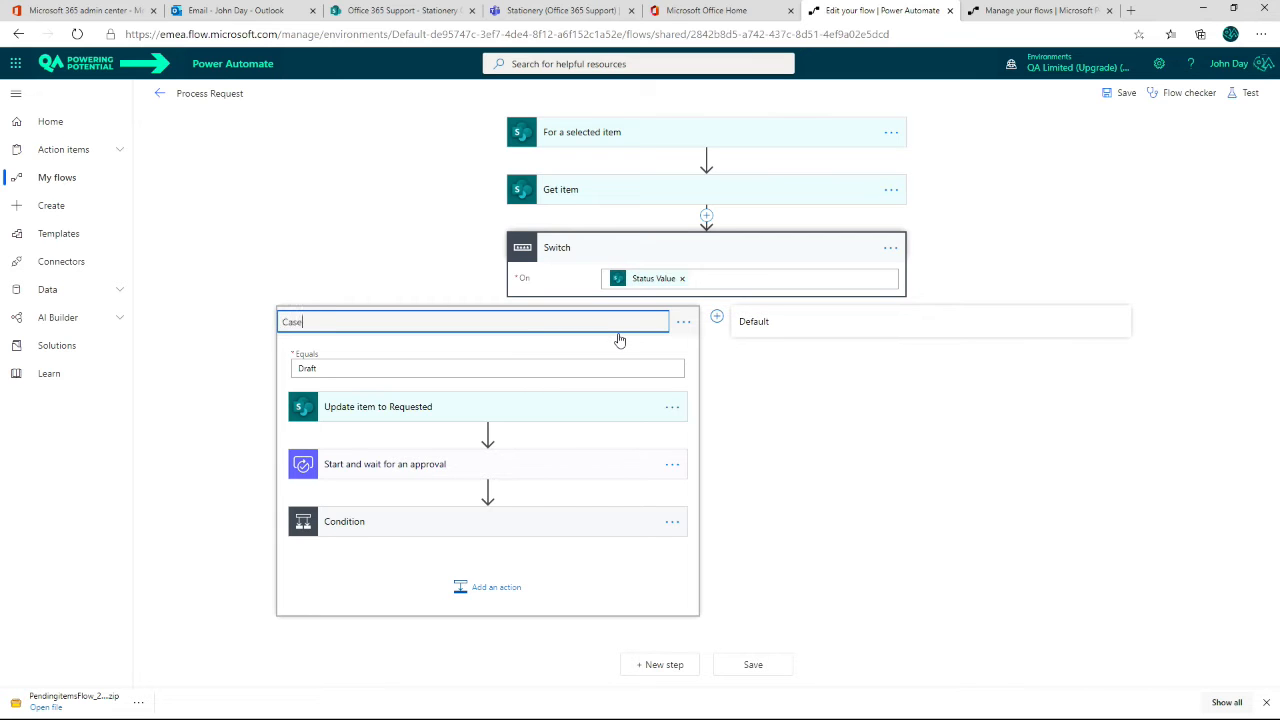
pyautogui.click(619, 338)
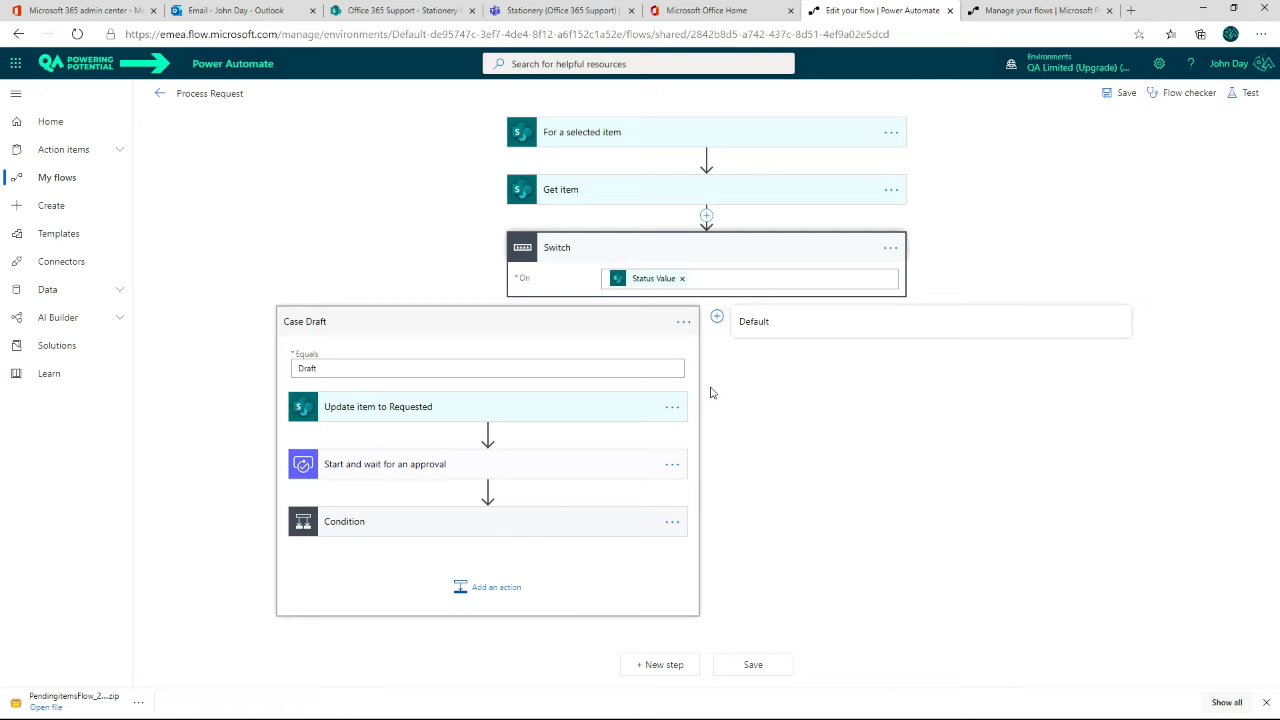
# Step: Add a second case to the Switch and rename it to Case Rejected
pyautogui.click(718, 319)
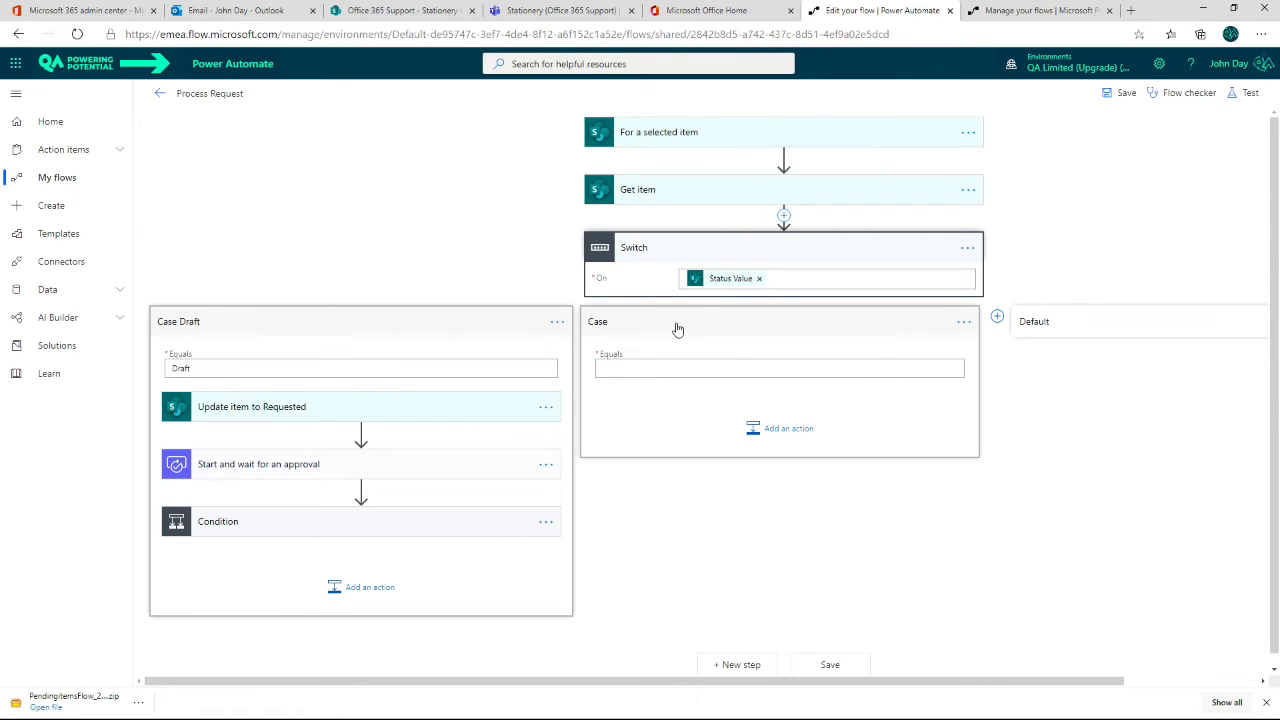
pyautogui.click(962, 325)
pyautogui.click(1022, 319)
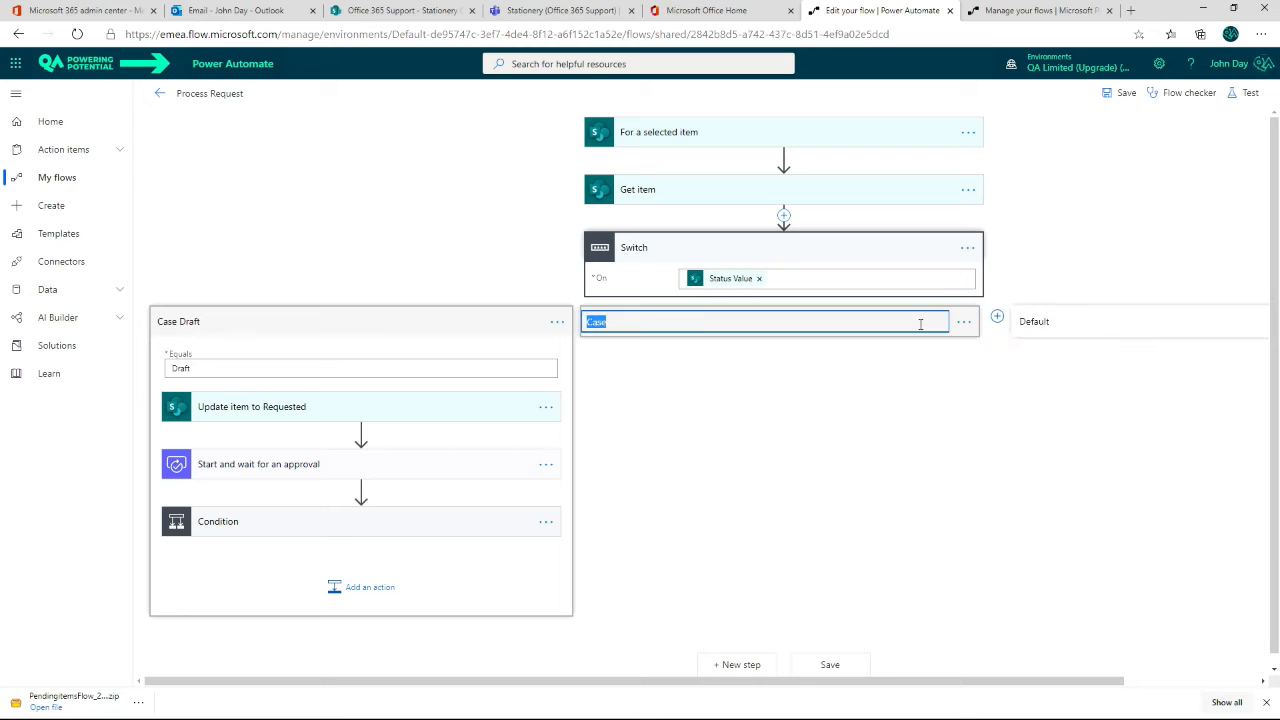
pyautogui.write('Case Rejected')
pyautogui.press('Return')
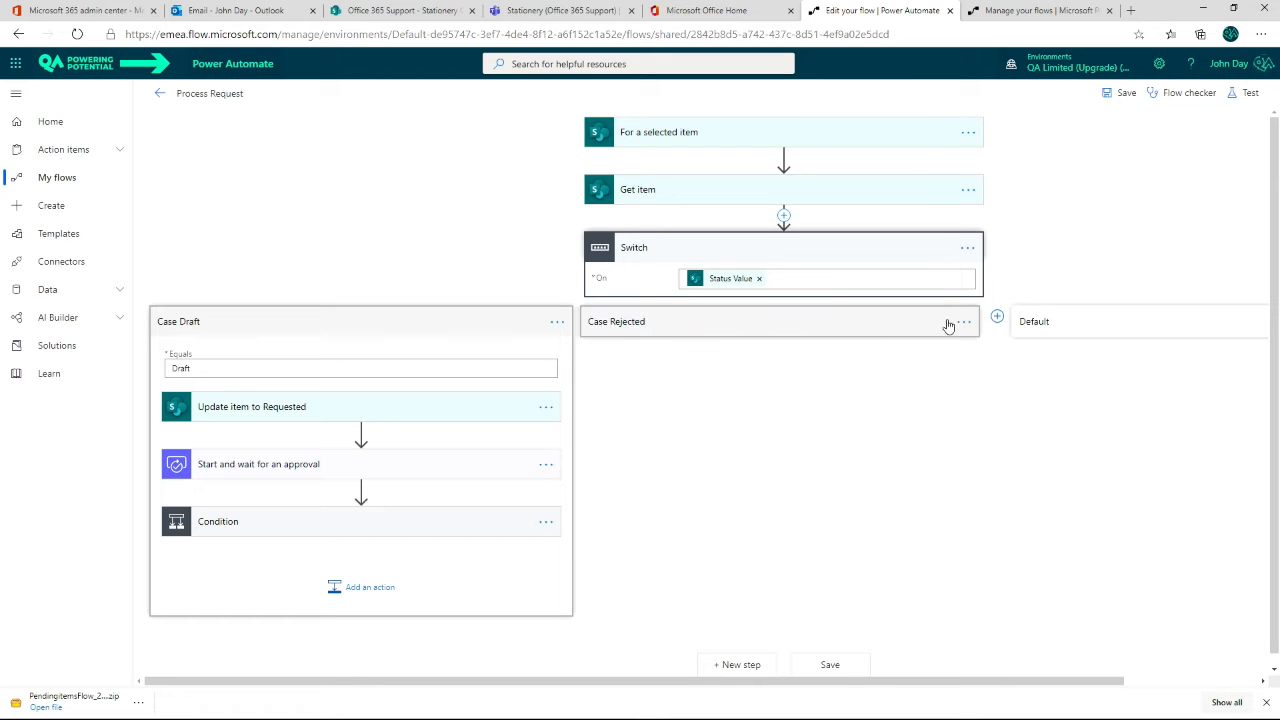
# Step: Add a third case to the Switch and rename it to Case Cancelled
pyautogui.click(997, 319)
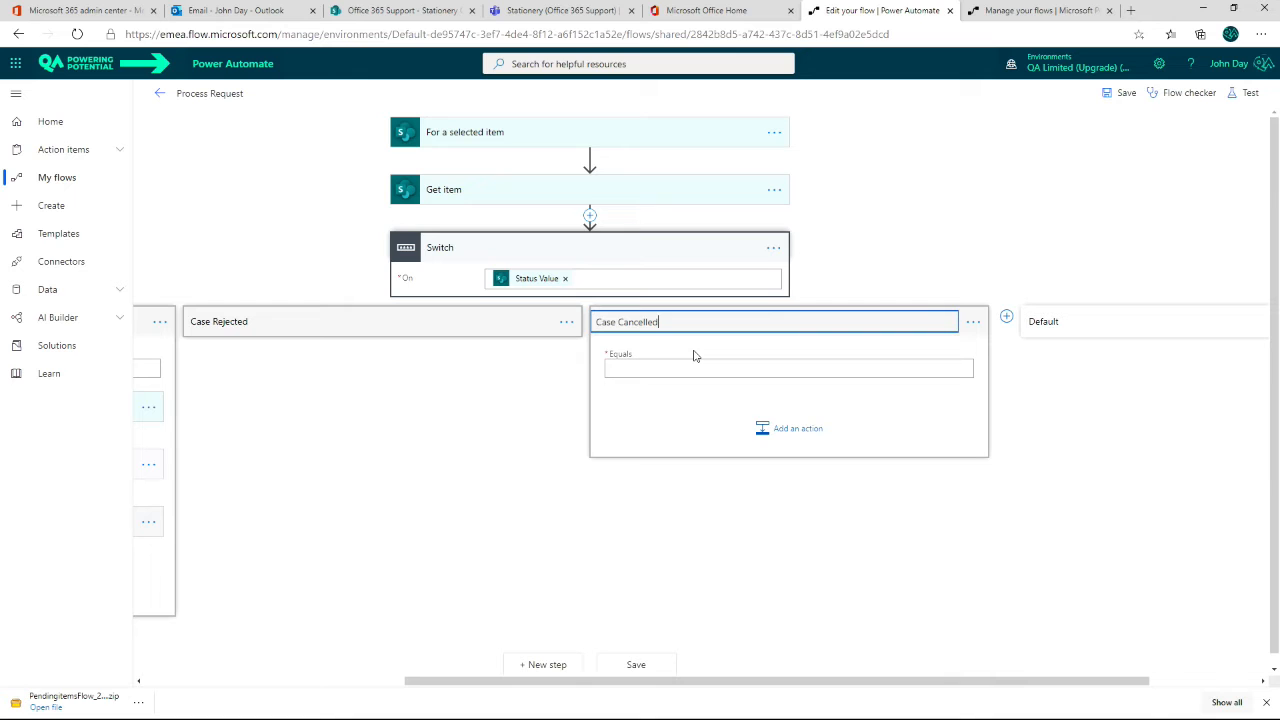
pyautogui.press('Return')
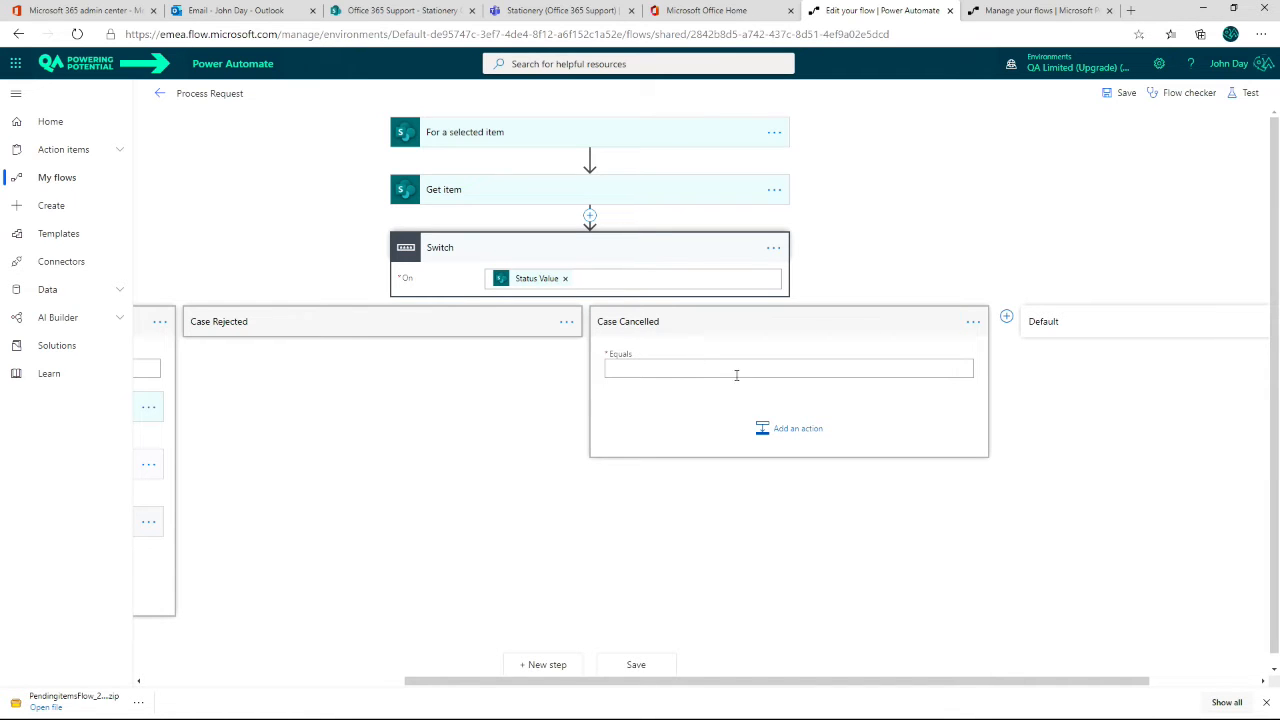
pyautogui.moveTo(694, 682); pyautogui.dragTo(434, 706)
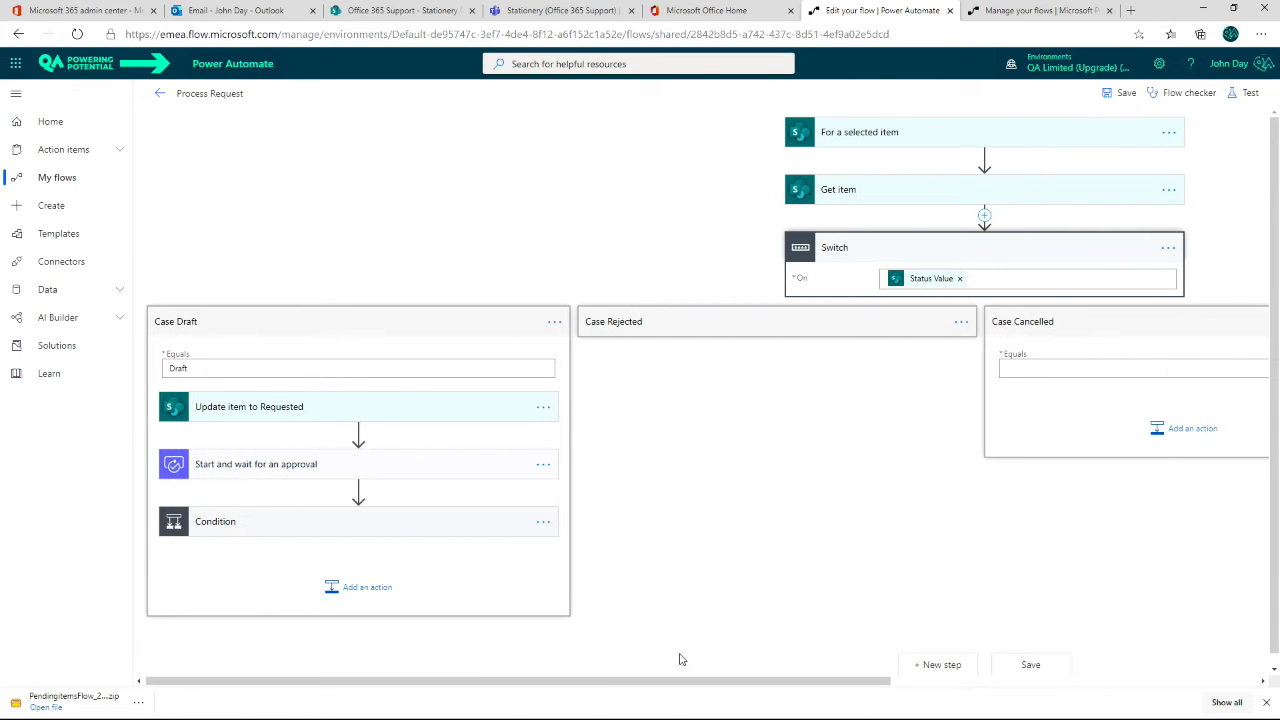
pyautogui.moveTo(690, 682); pyautogui.dragTo(631, 700)
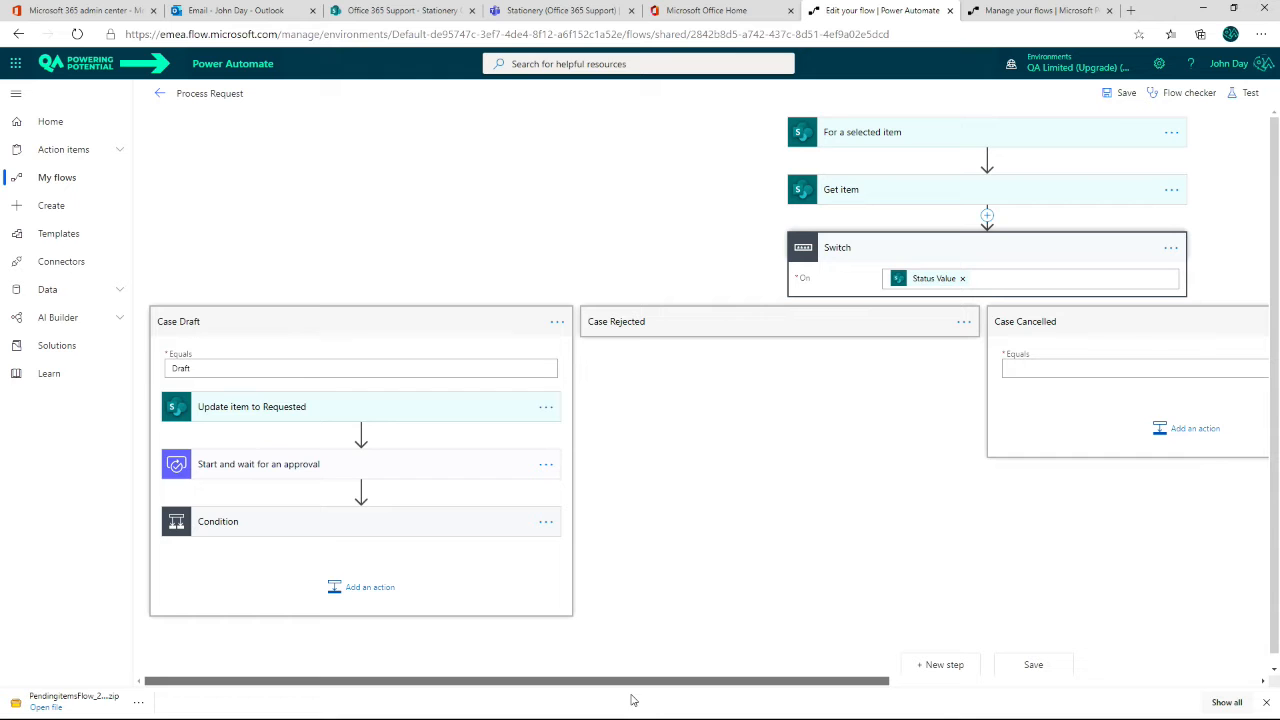
pyautogui.moveTo(631, 699); pyautogui.dragTo(954, 683)
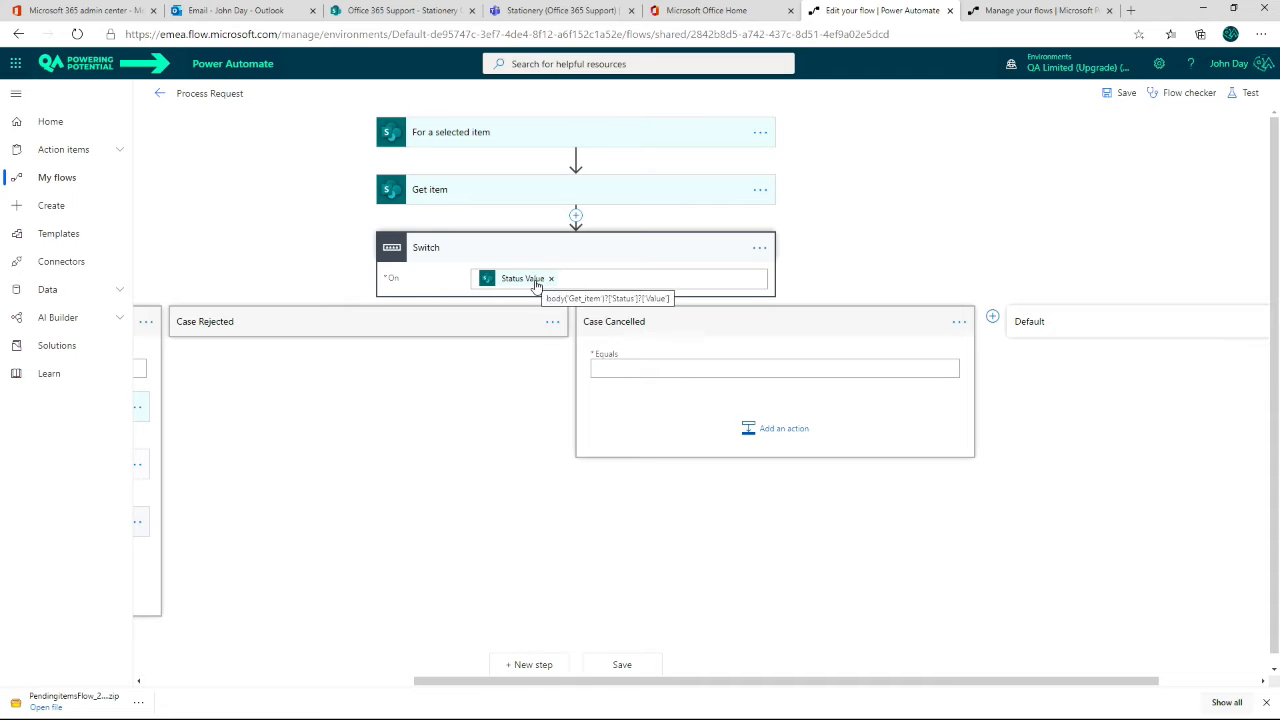
pyautogui.click(588, 251)
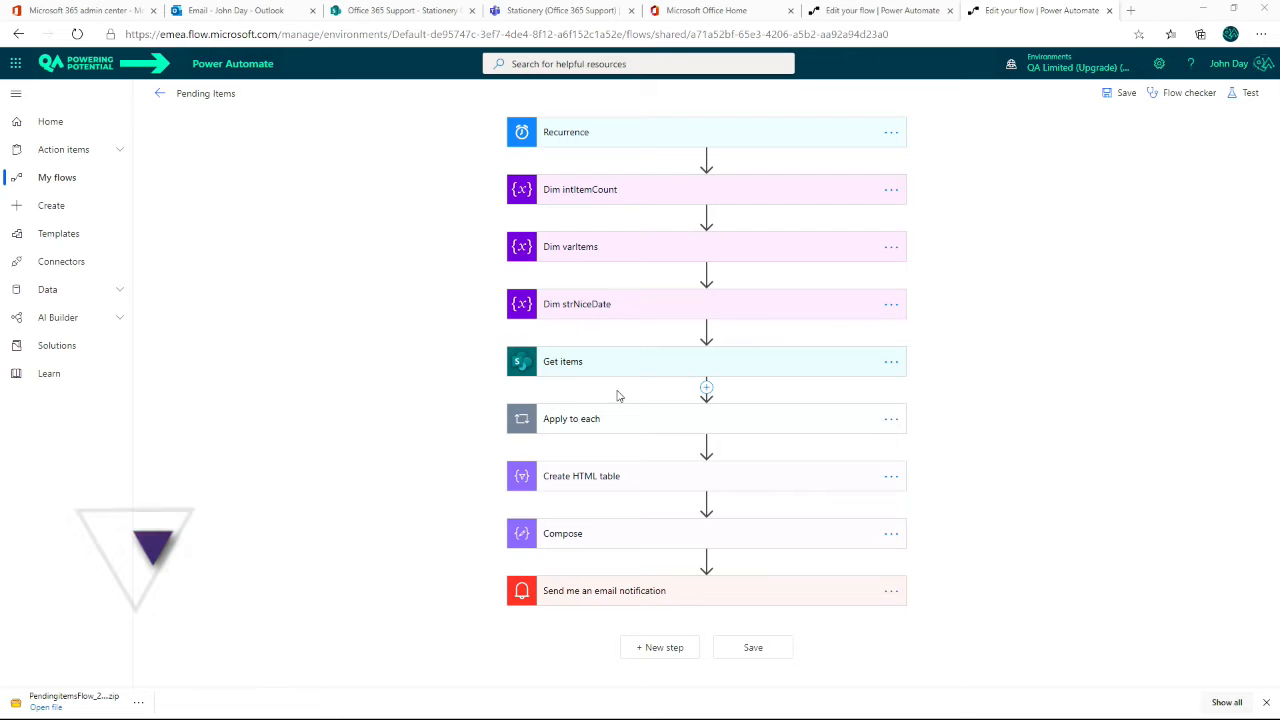
# Step: Expand Apply to each in the Pending Items flow and add a Do until control after its Condition
pyautogui.click(677, 422)
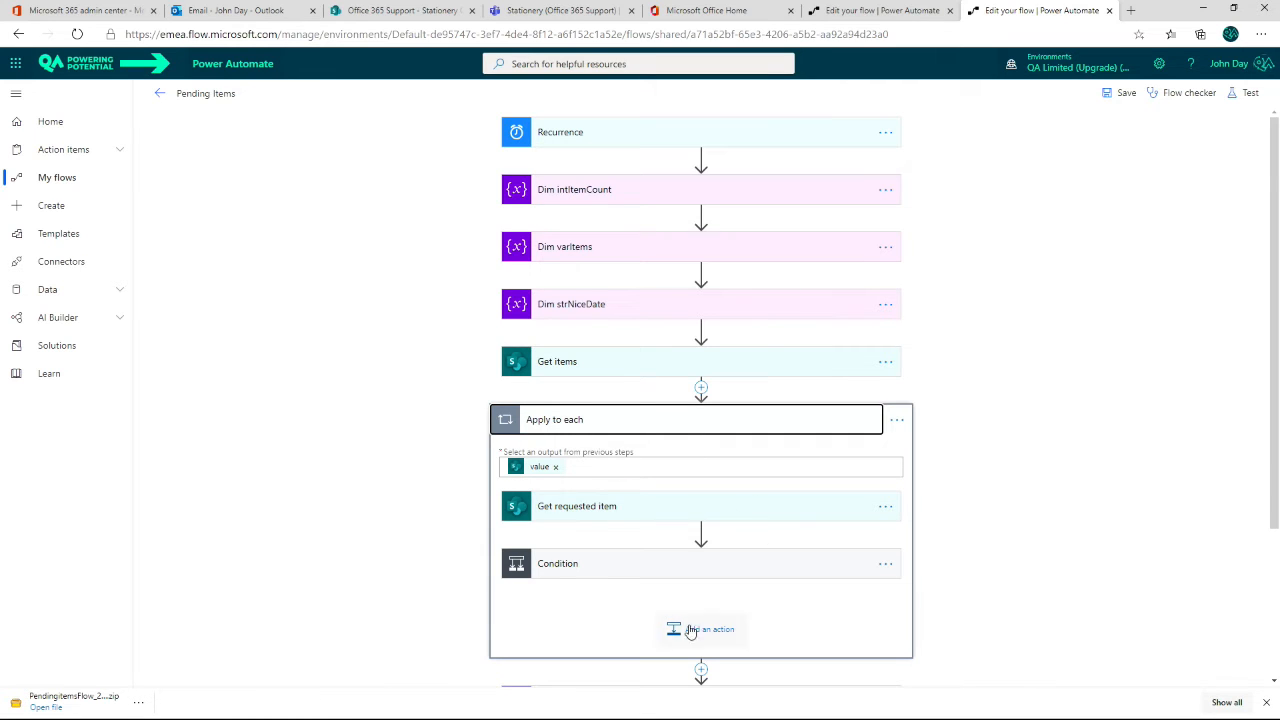
pyautogui.scroll(-1, 683, 557)
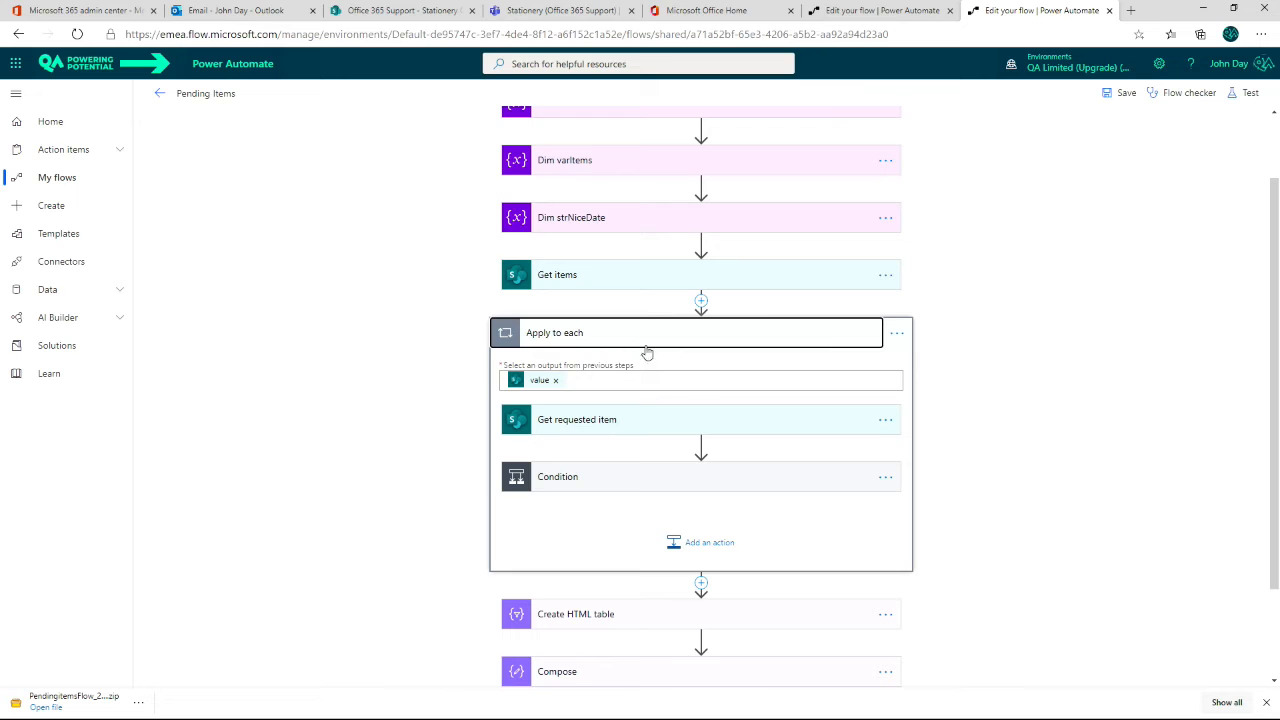
pyautogui.click(695, 403)
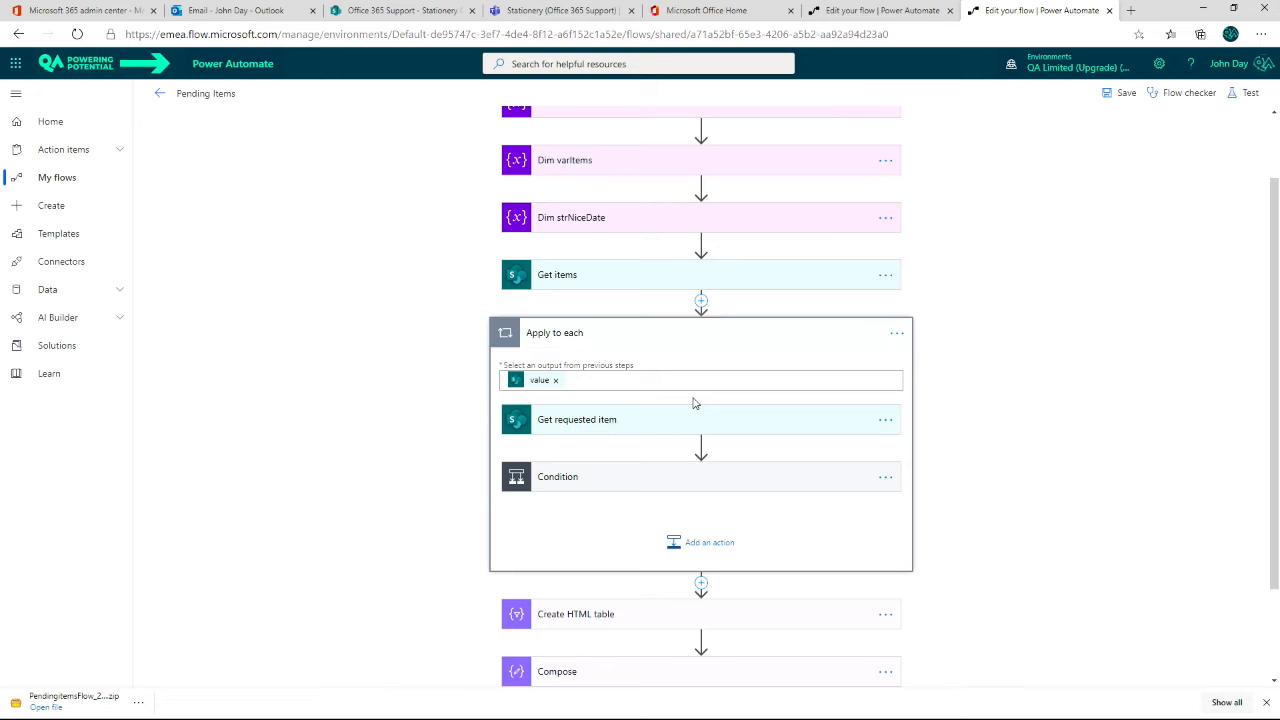
pyautogui.click(703, 549)
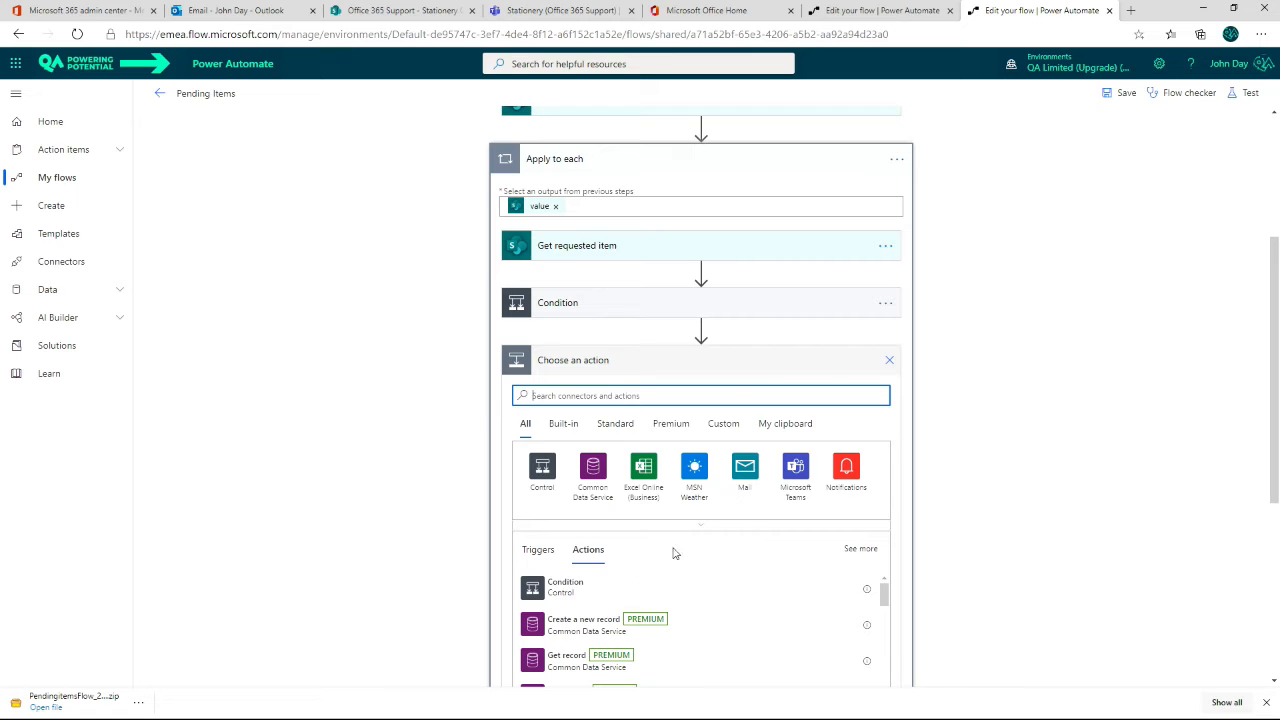
pyautogui.click(542, 478)
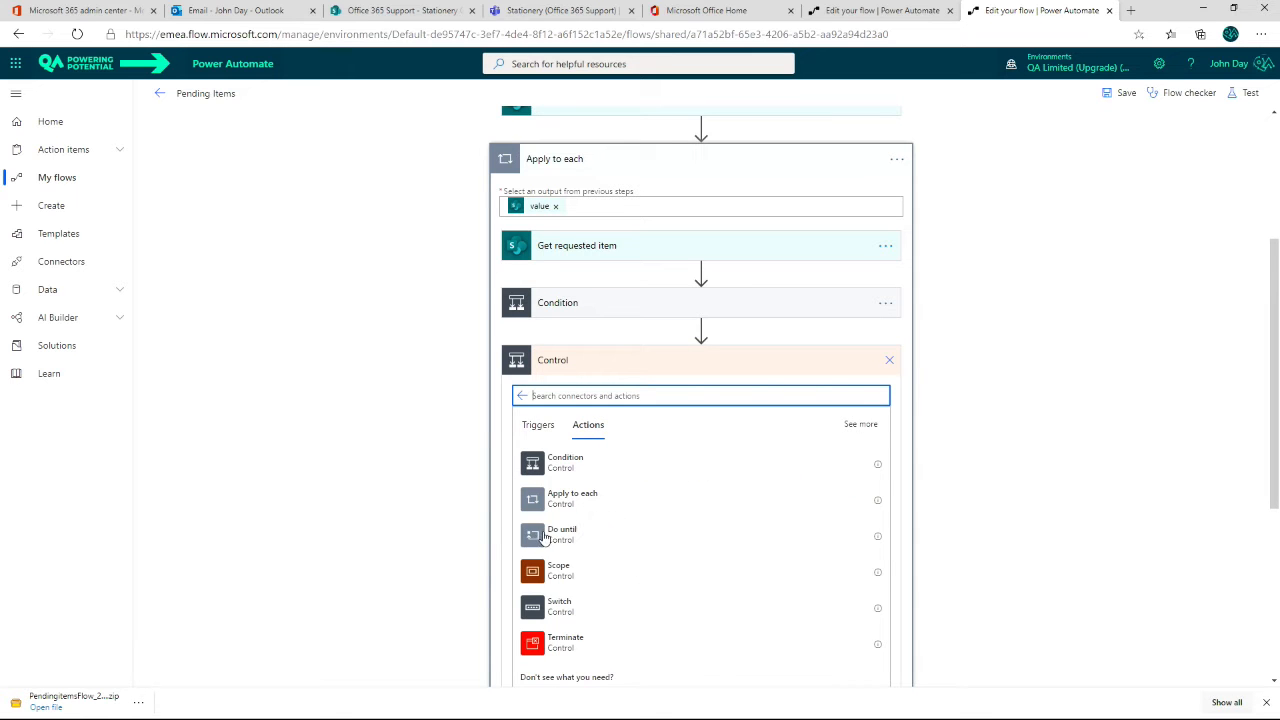
pyautogui.click(560, 534)
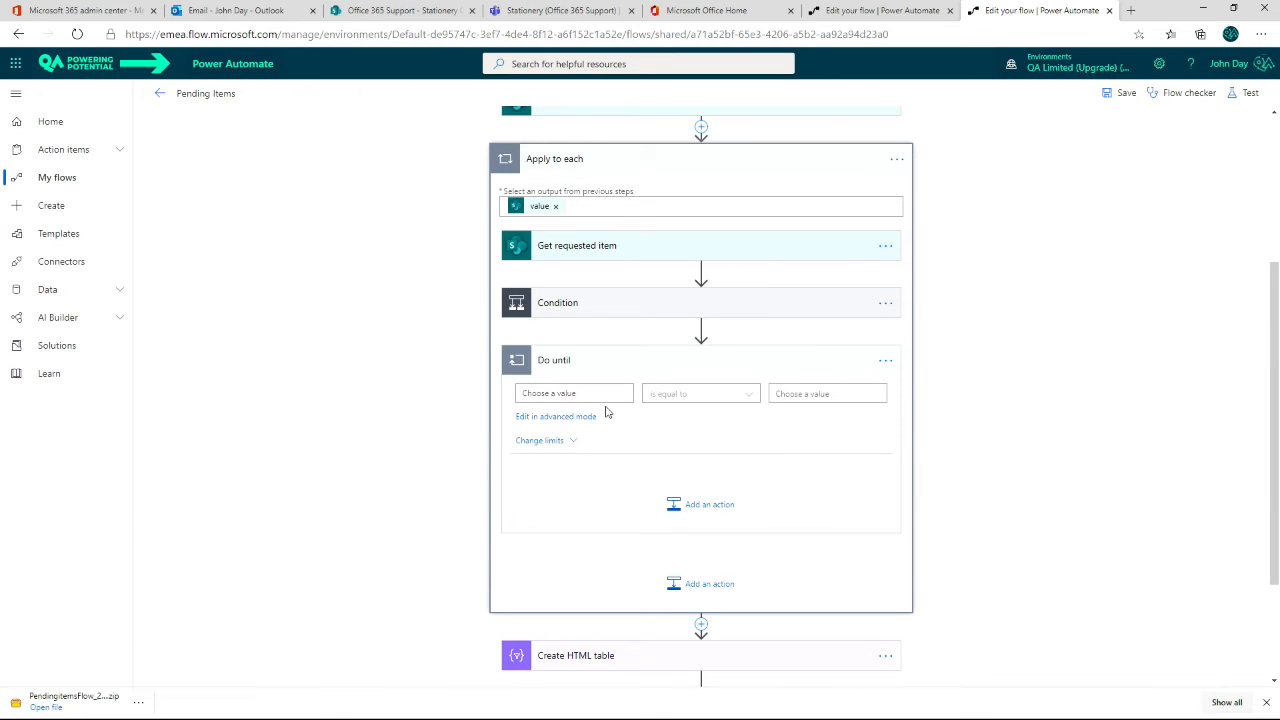
# Step: Set the Do until loop to run until intItemCount is greater than or equal to 10
pyautogui.scroll(3, 605, 412)
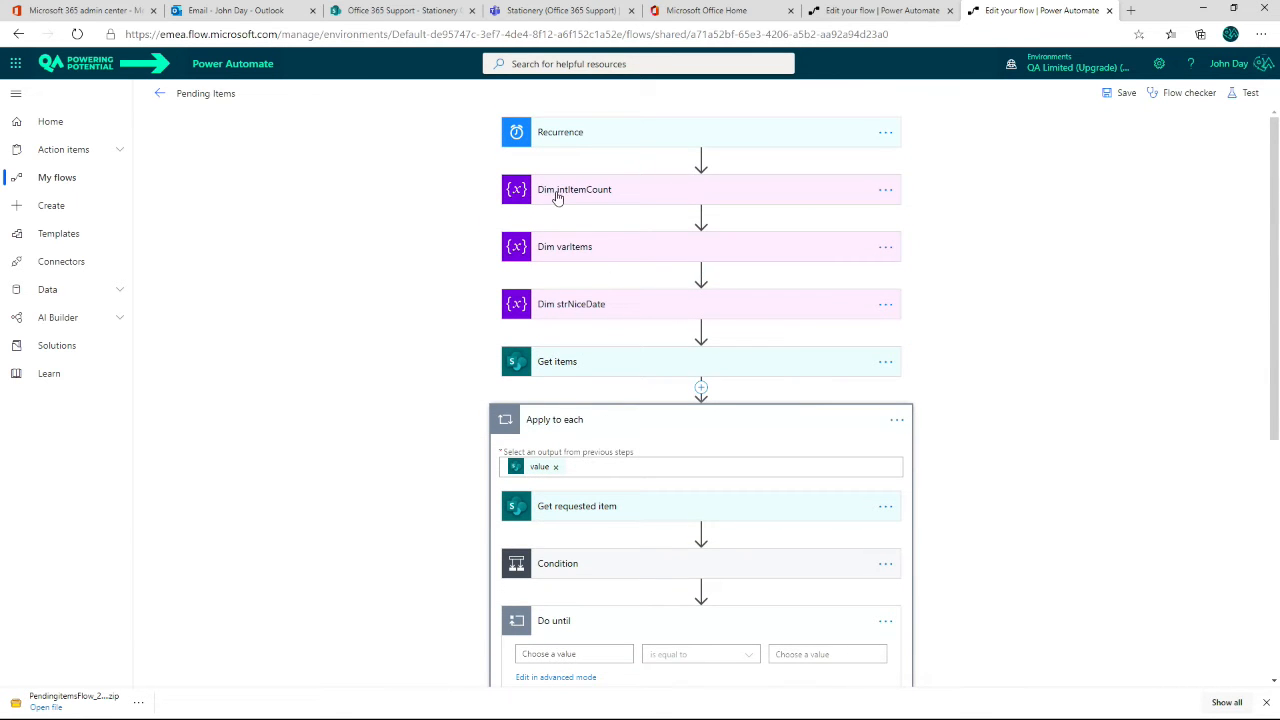
pyautogui.scroll(-3, 674, 377)
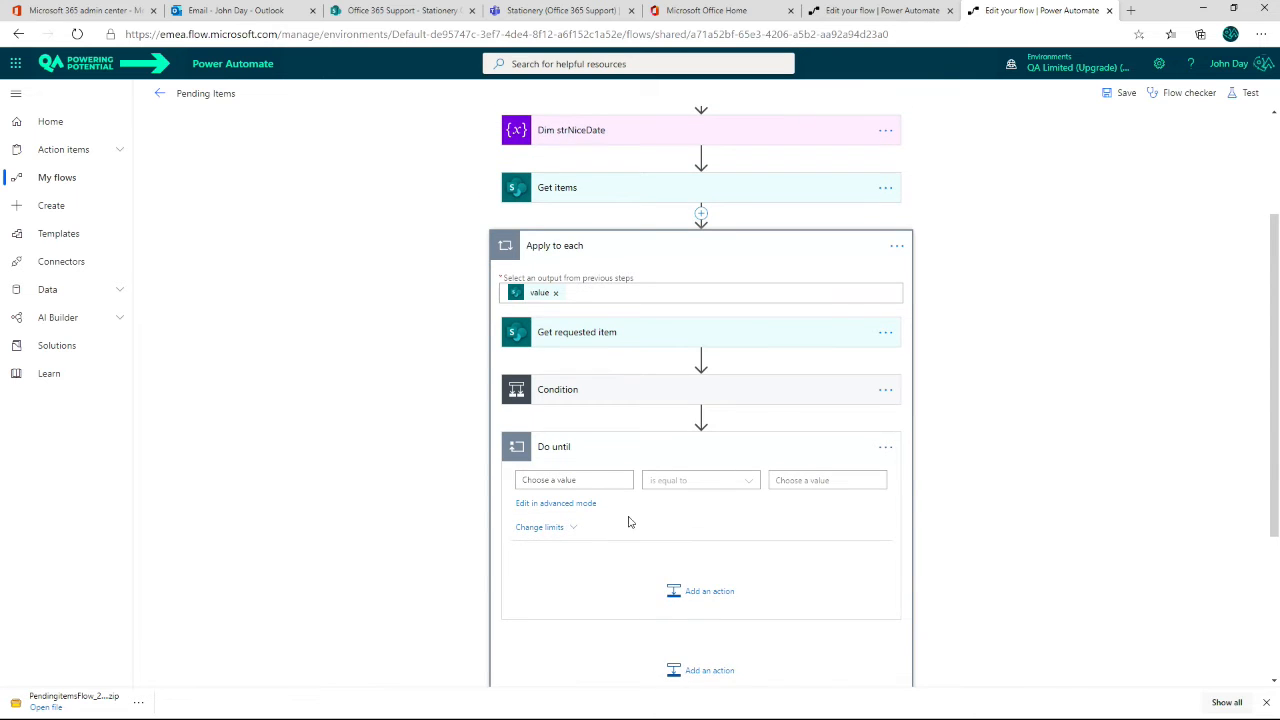
pyautogui.click(580, 479)
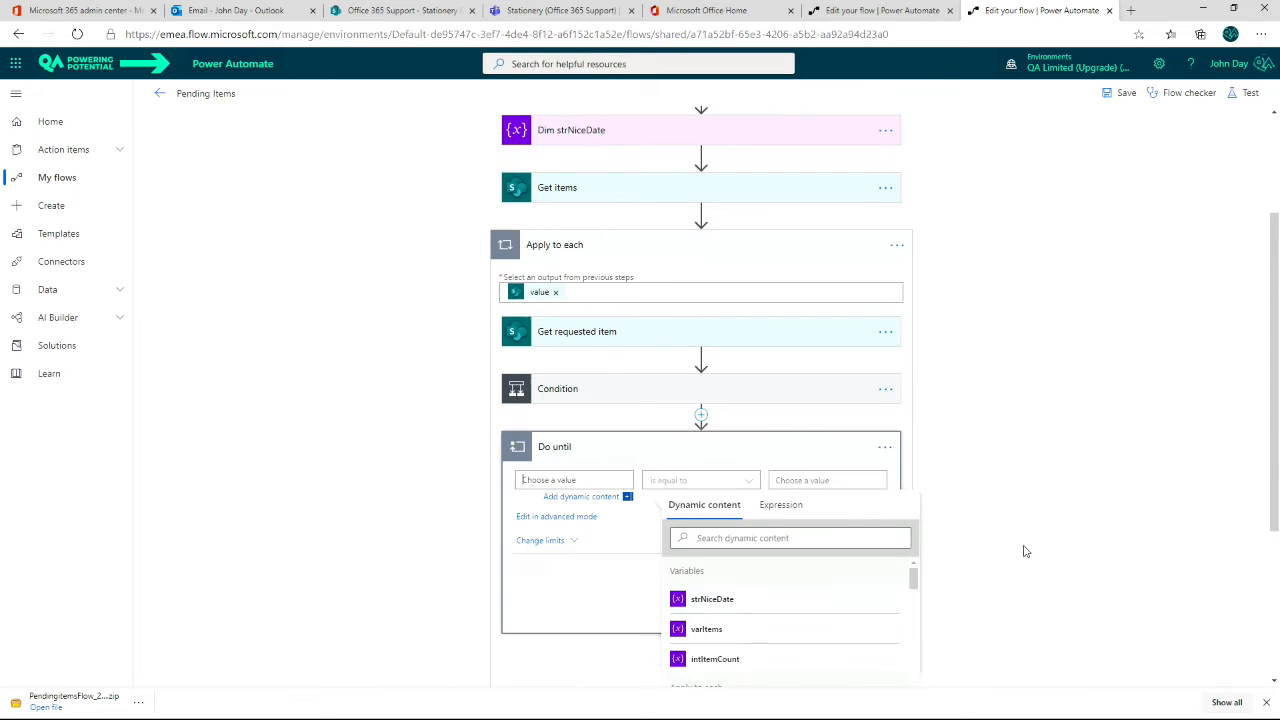
pyautogui.click(720, 660)
pyautogui.click(722, 485)
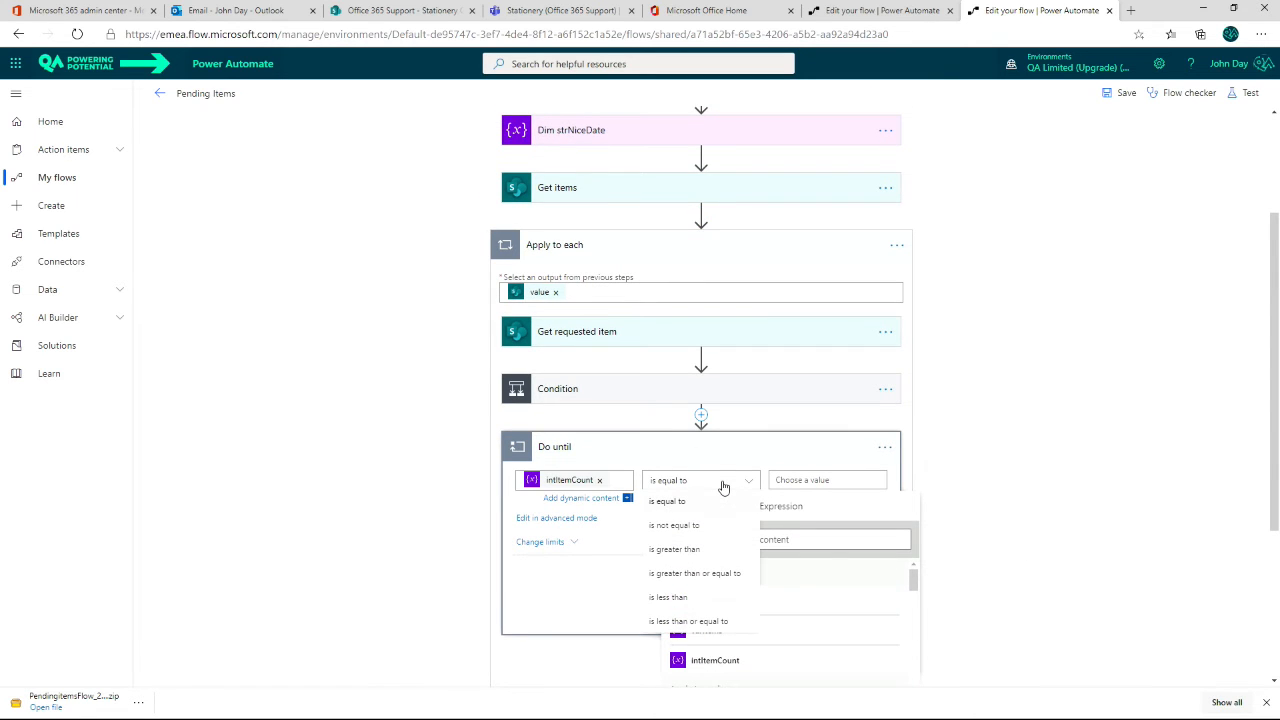
pyautogui.click(691, 575)
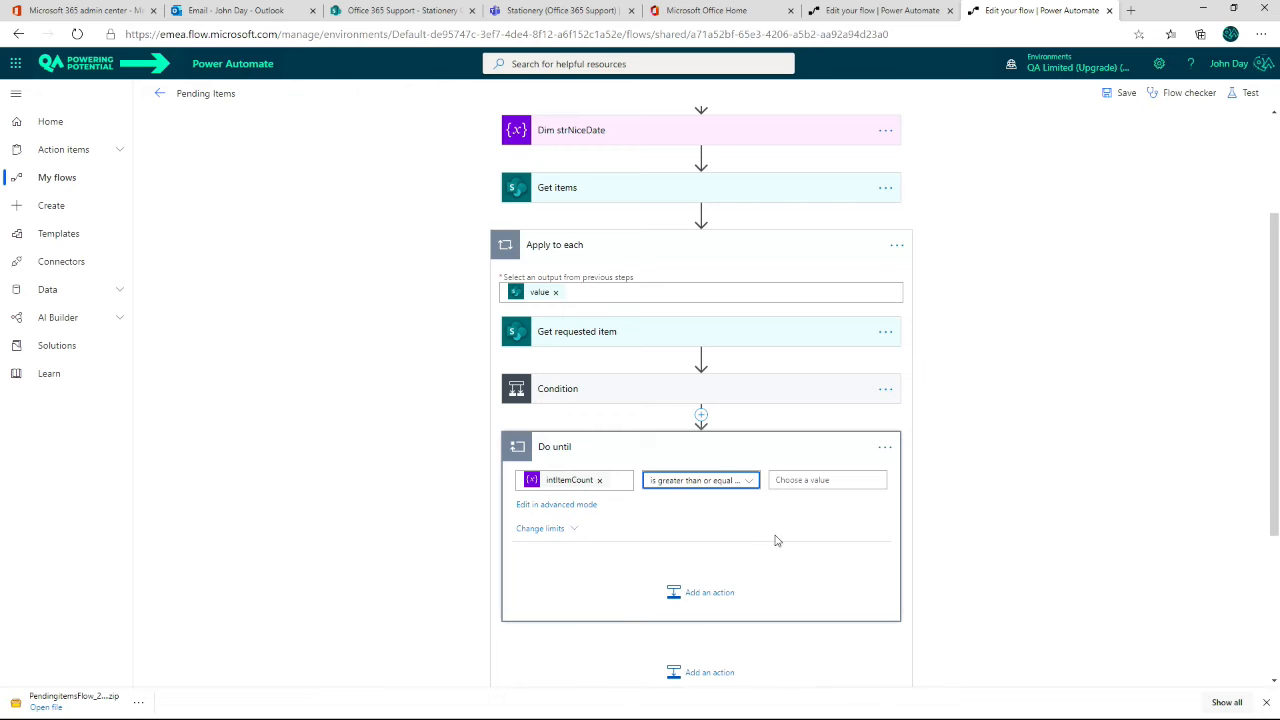
pyautogui.click(817, 480)
pyautogui.write('10')
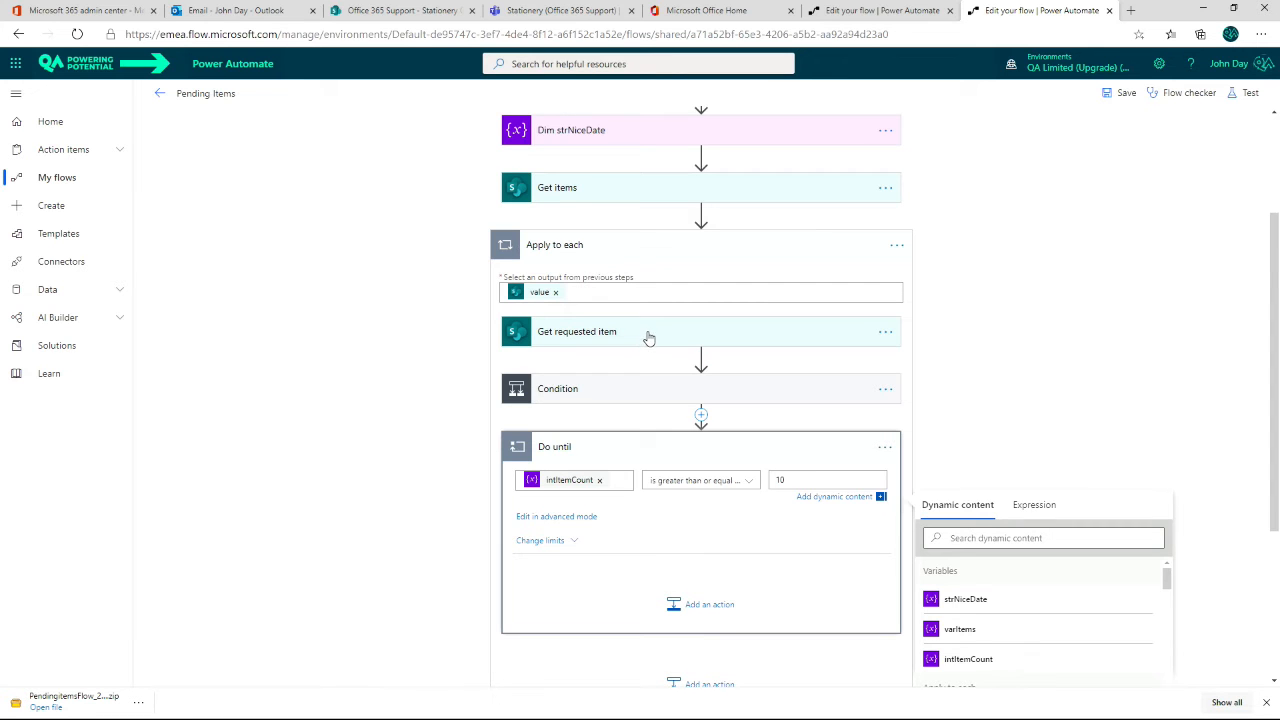
# Step: Copy the Get requested item action to the clipboard and paste it inside the Do until loop
pyautogui.moveTo(715, 337); pyautogui.dragTo(706, 563)
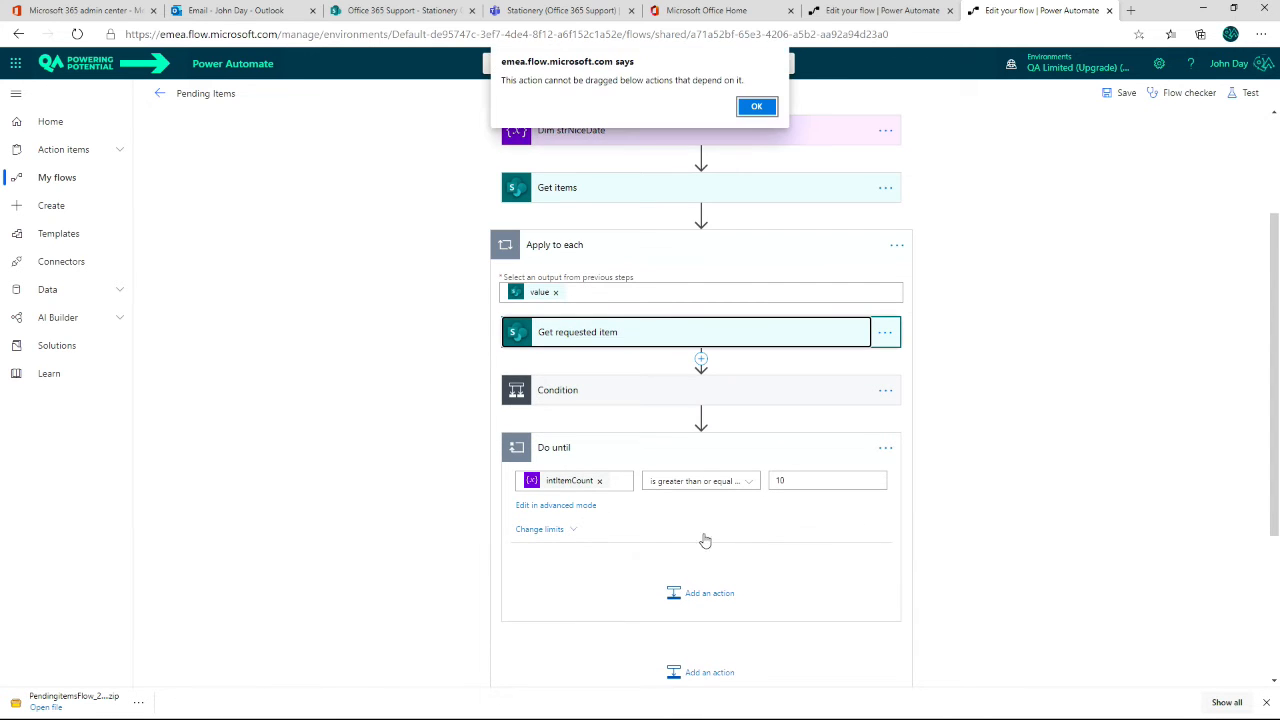
pyautogui.click(753, 106)
pyautogui.click(884, 332)
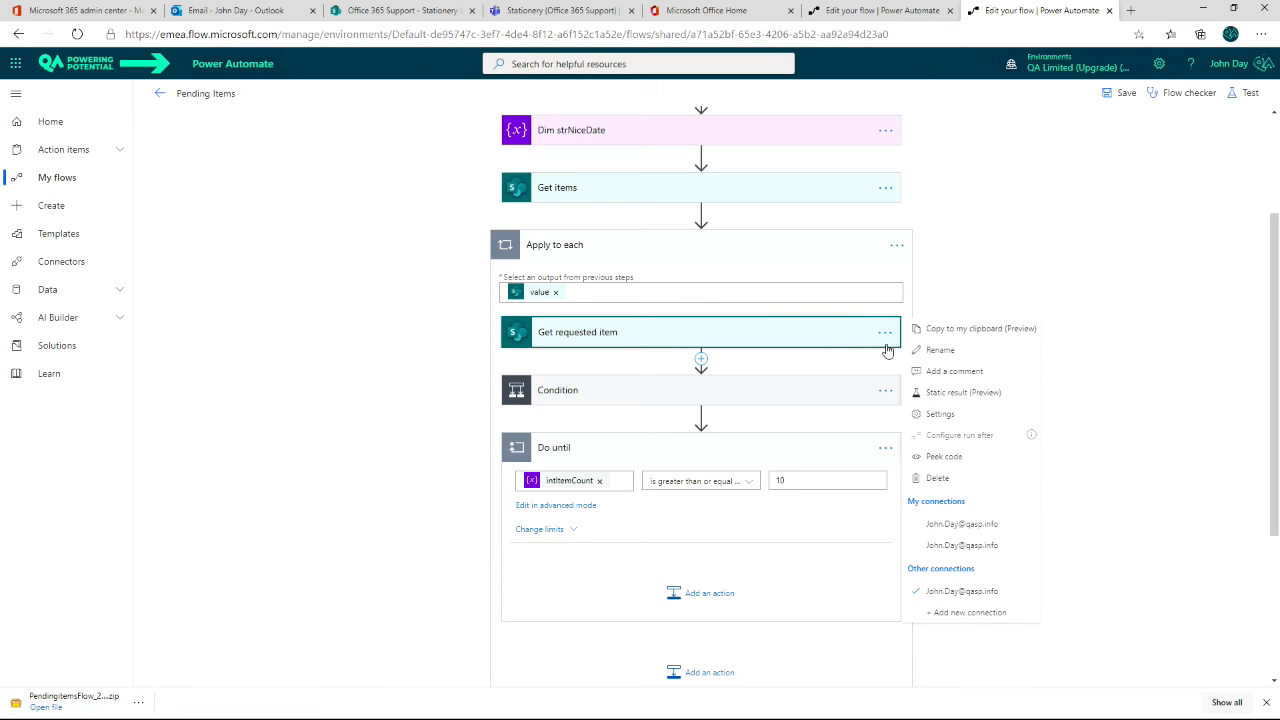
pyautogui.click(963, 331)
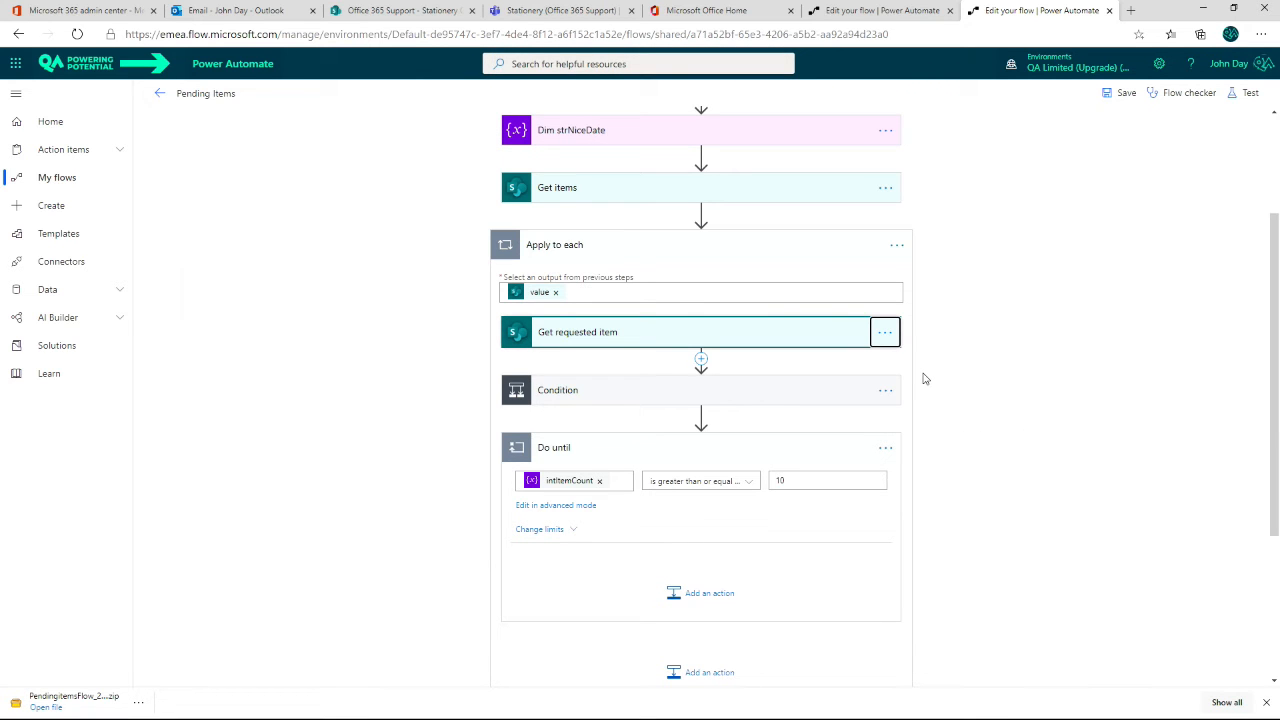
pyautogui.click(700, 593)
pyautogui.click(785, 636)
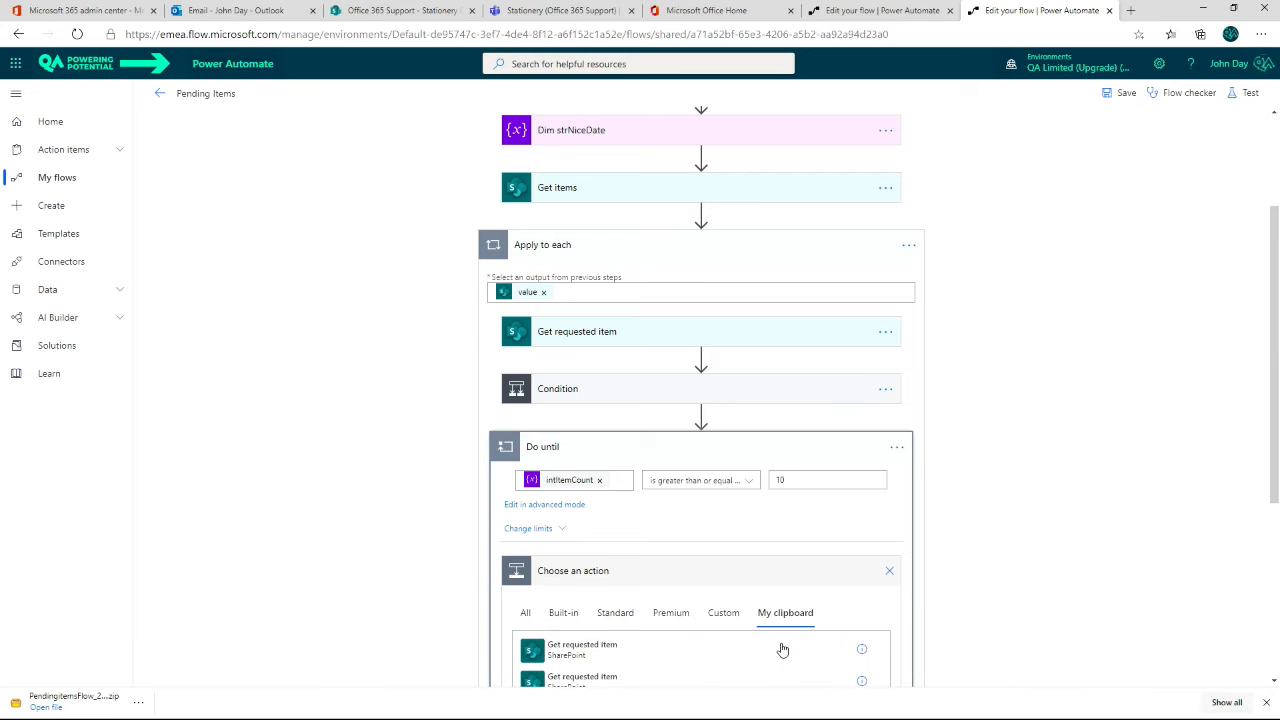
pyautogui.scroll(-3, 762, 580)
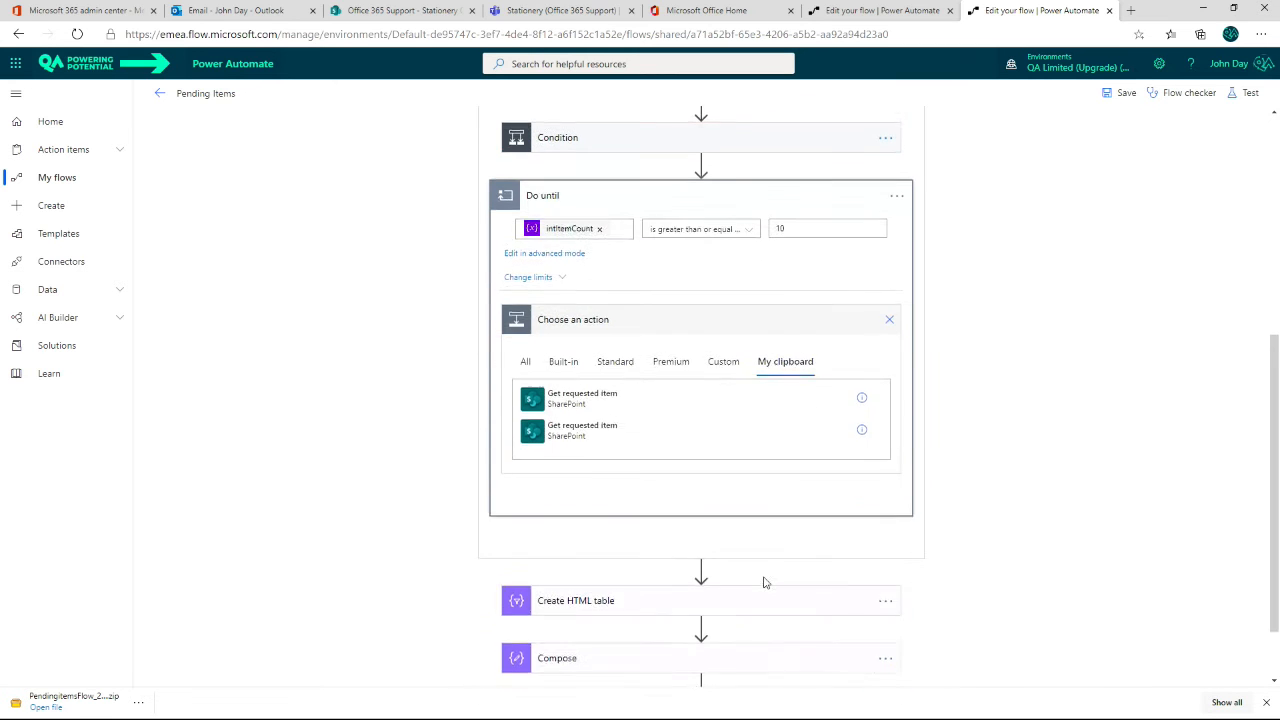
pyautogui.click(603, 442)
pyautogui.click(621, 444)
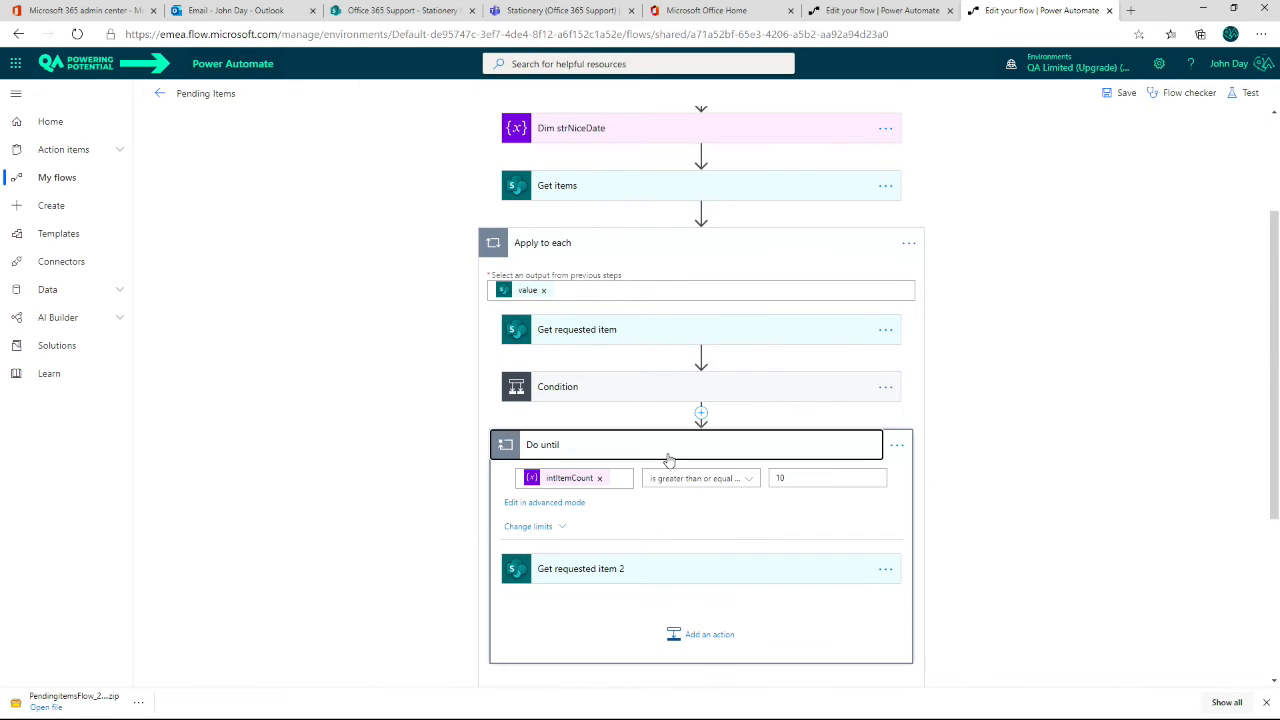
# Step: Copy the Condition above the Do until loop and paste it inside the loop after Get requested item 2
pyautogui.click(886, 389)
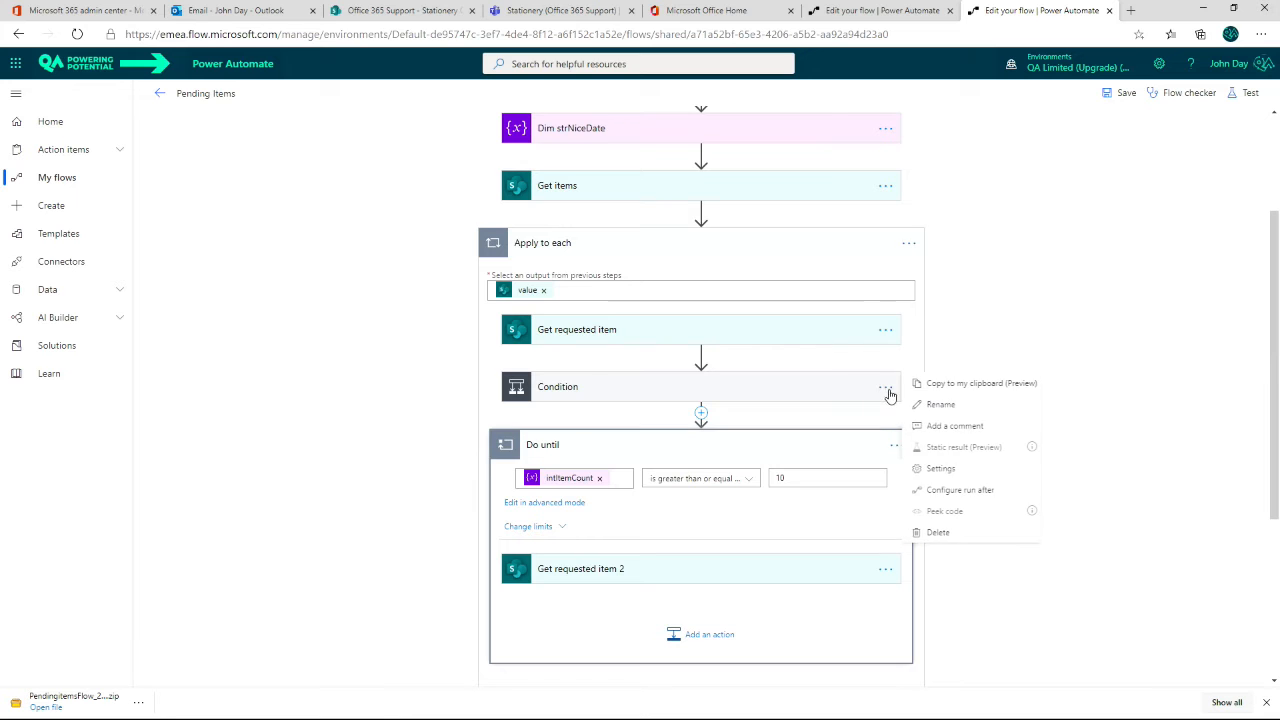
pyautogui.click(943, 388)
pyautogui.scroll(-3, 591, 526)
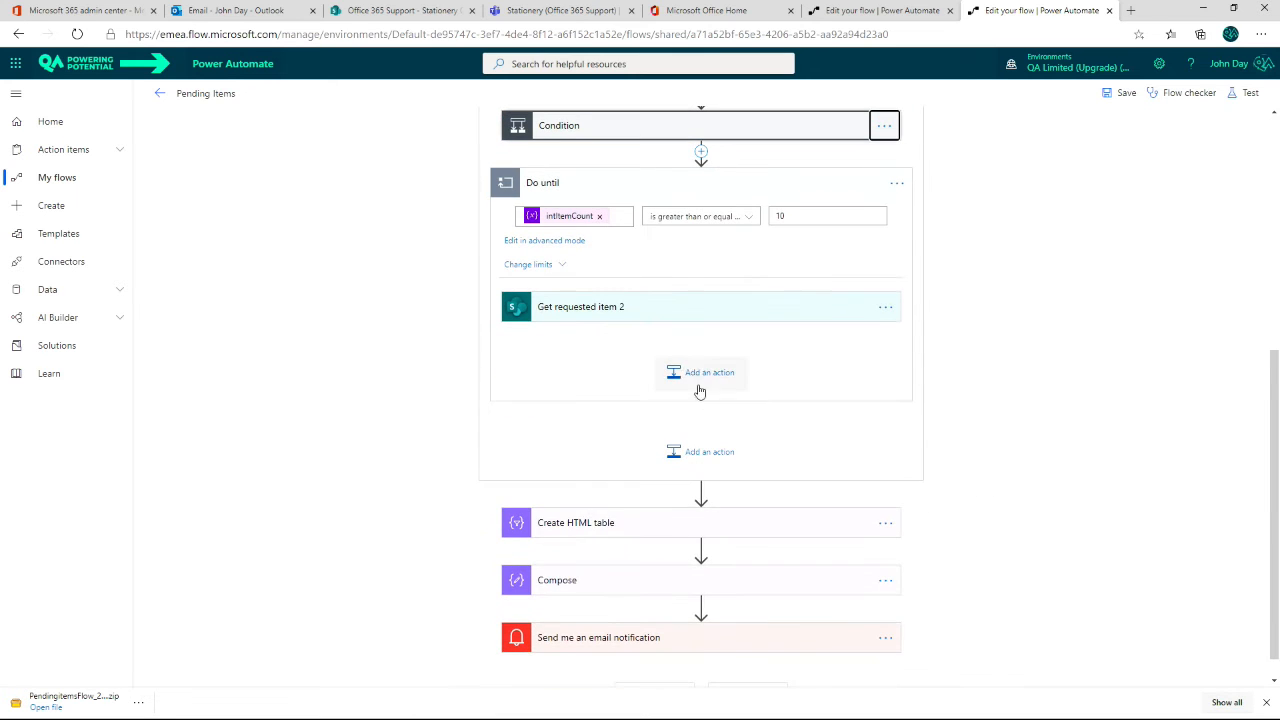
pyautogui.click(703, 374)
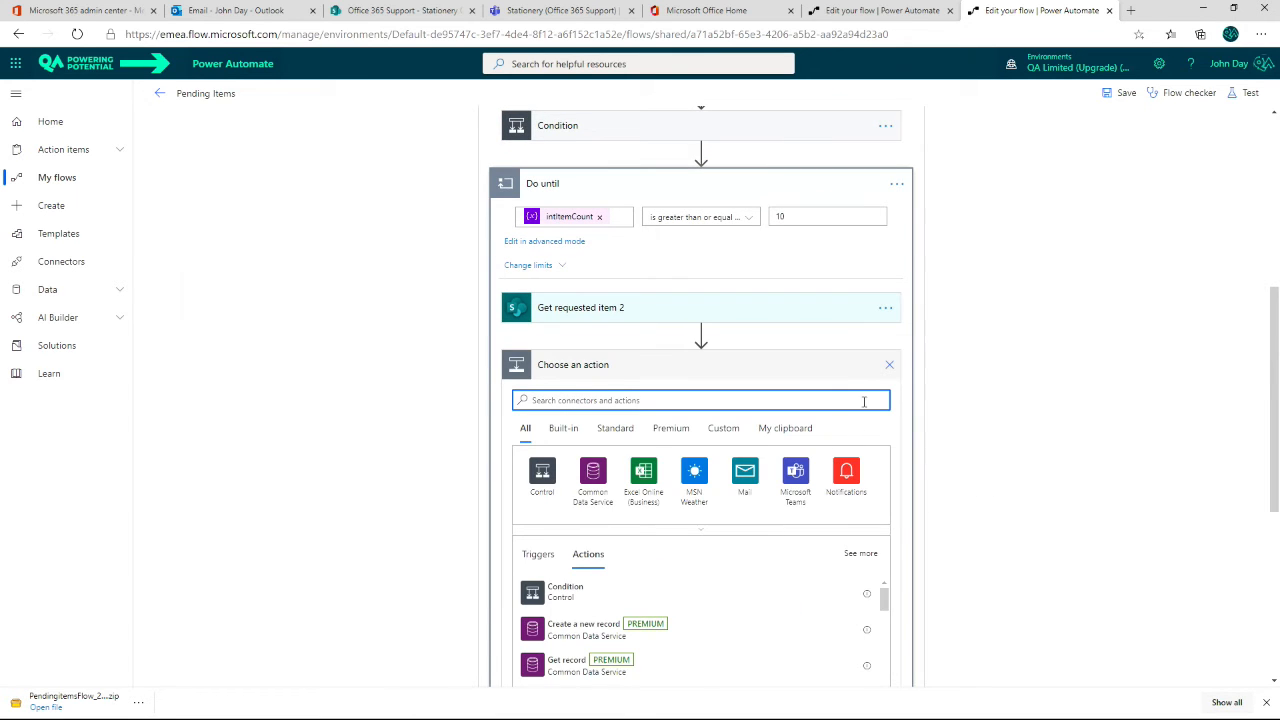
pyautogui.click(788, 432)
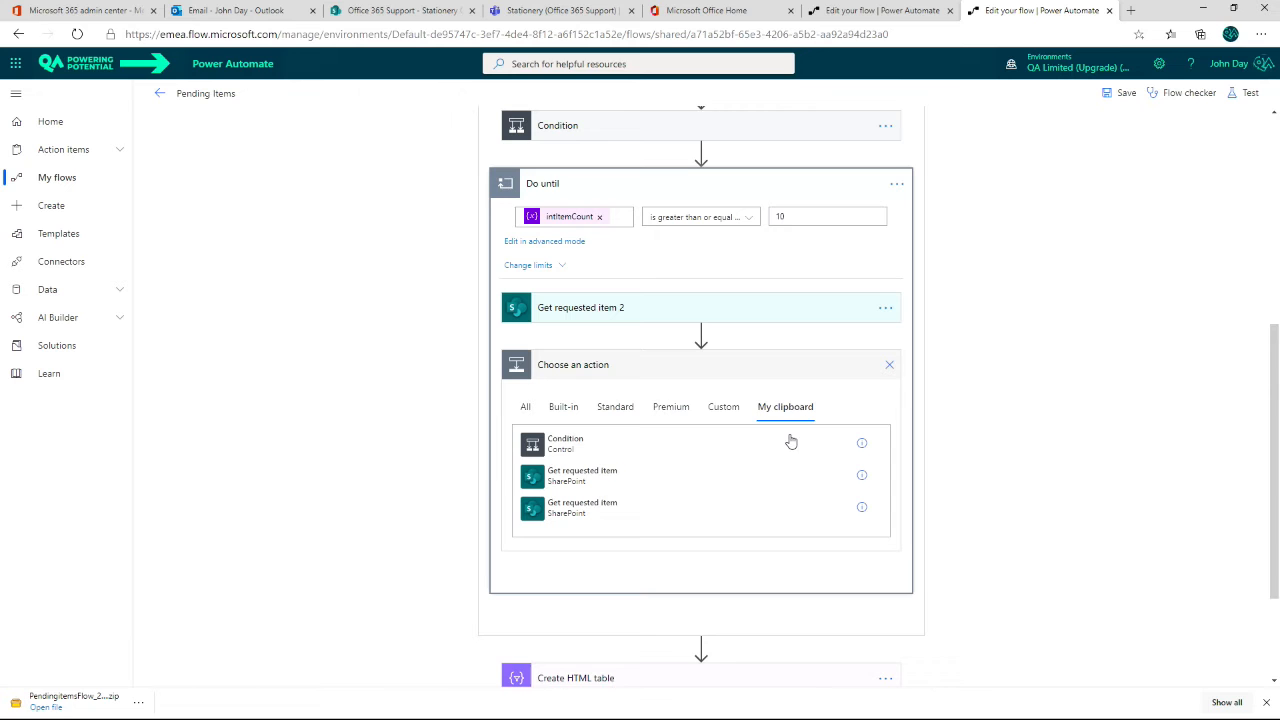
pyautogui.click(540, 447)
# Step: Delete the original Condition and Get requested item actions that sit above the Do until loop in Apply to each
pyautogui.scroll(3, 714, 349)
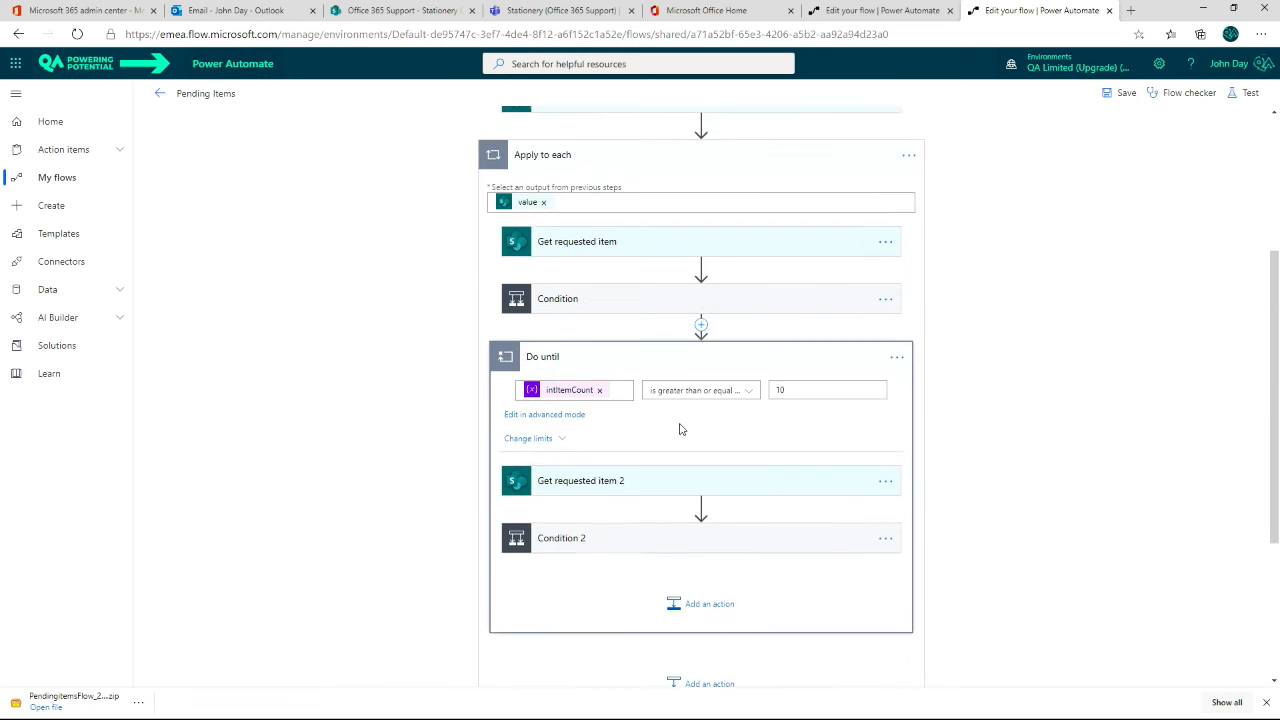
pyautogui.click(885, 243)
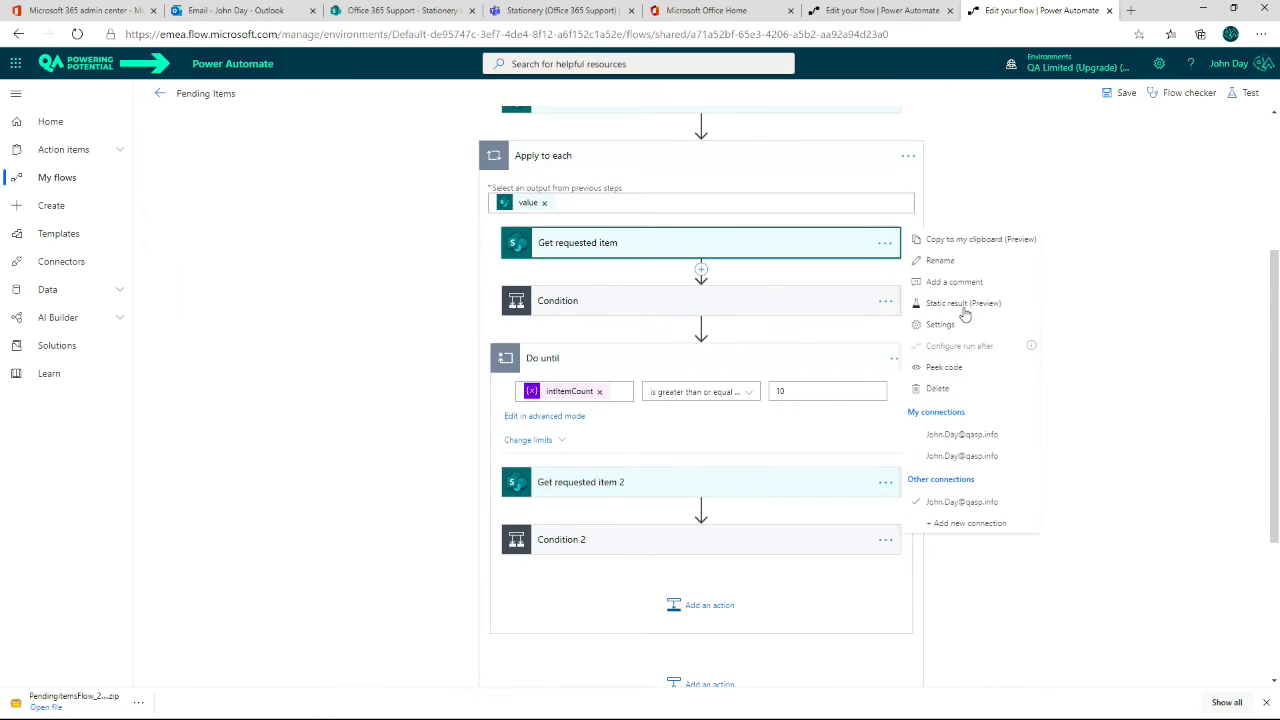
pyautogui.click(943, 389)
pyautogui.click(652, 399)
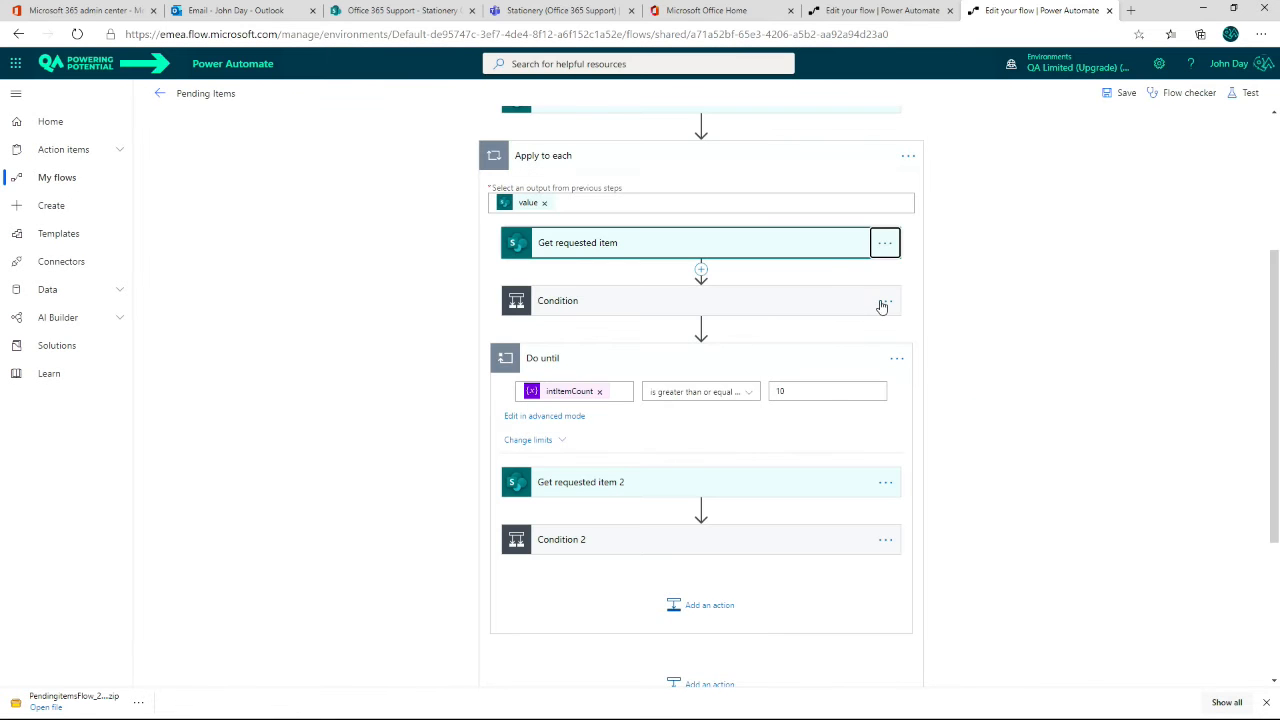
pyautogui.click(886, 302)
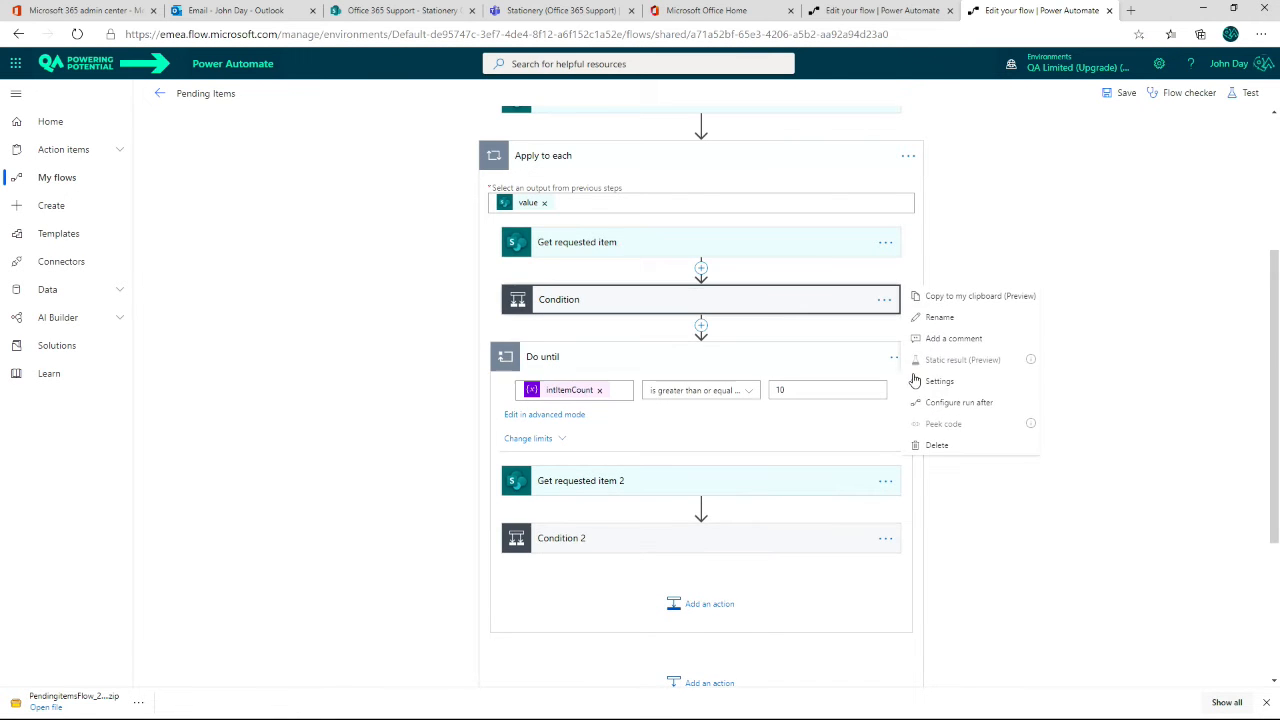
pyautogui.click(937, 445)
pyautogui.click(652, 398)
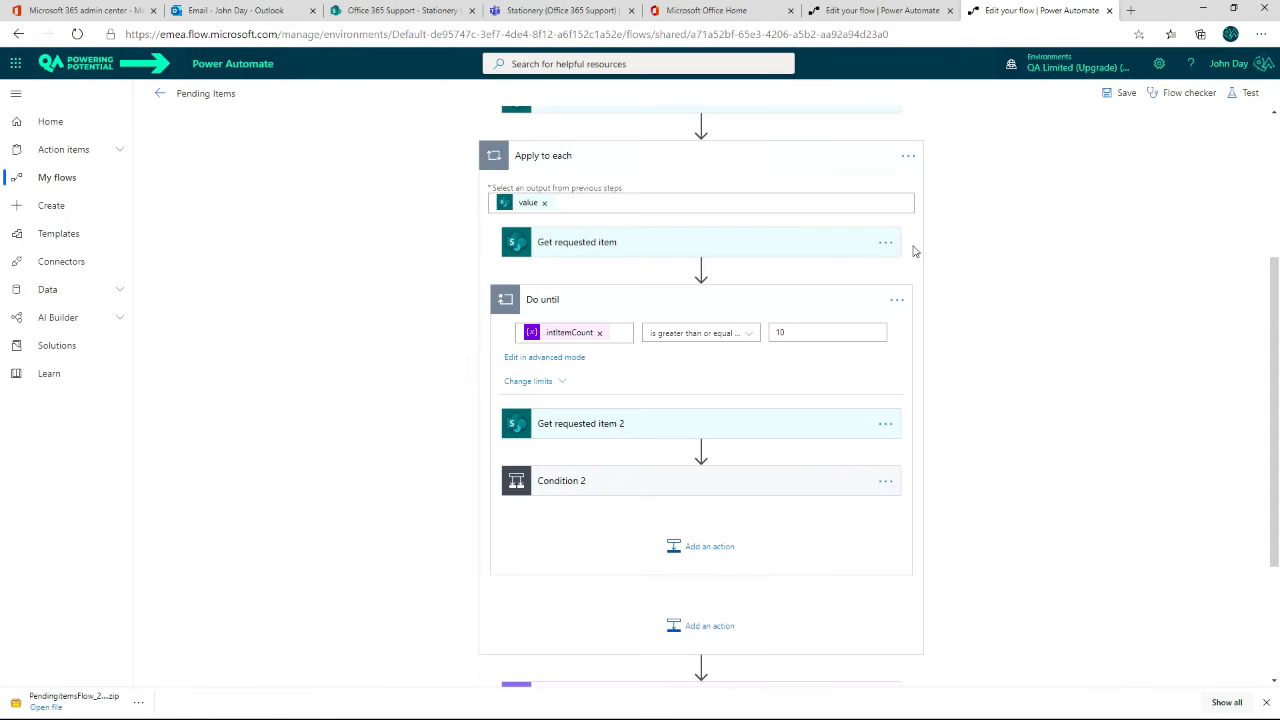
pyautogui.click(886, 244)
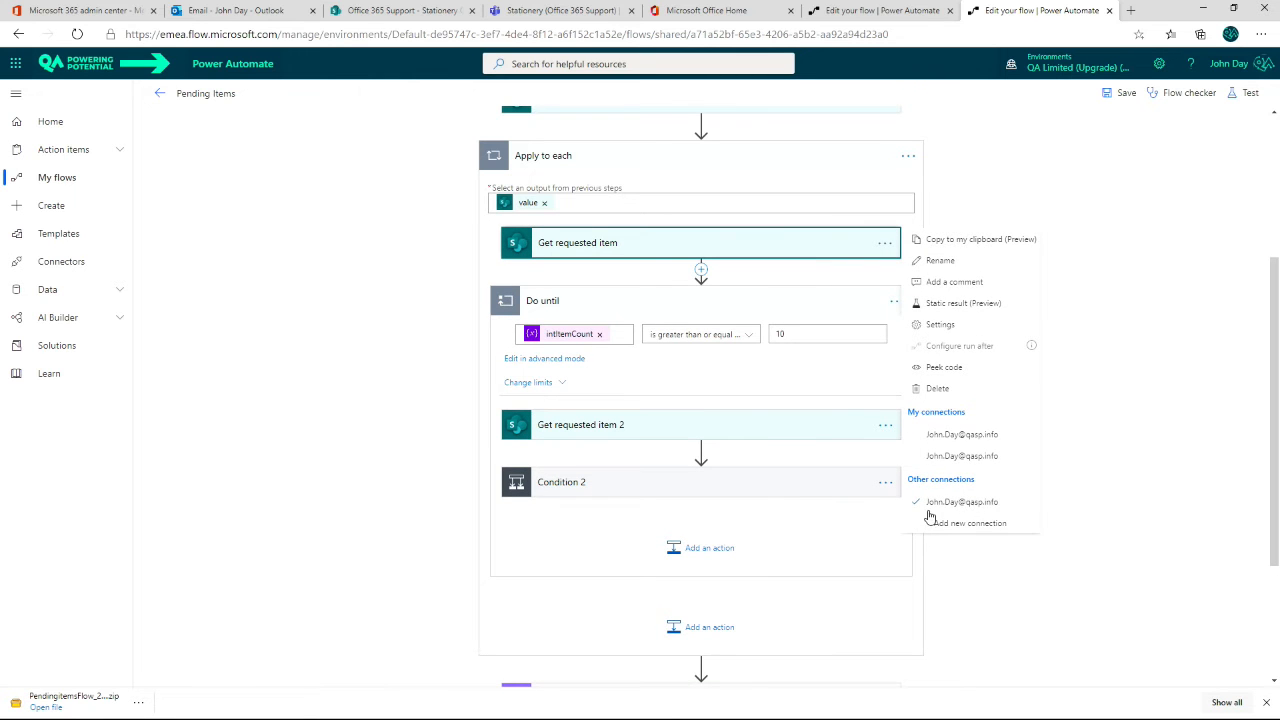
pyautogui.click(939, 389)
pyautogui.click(666, 398)
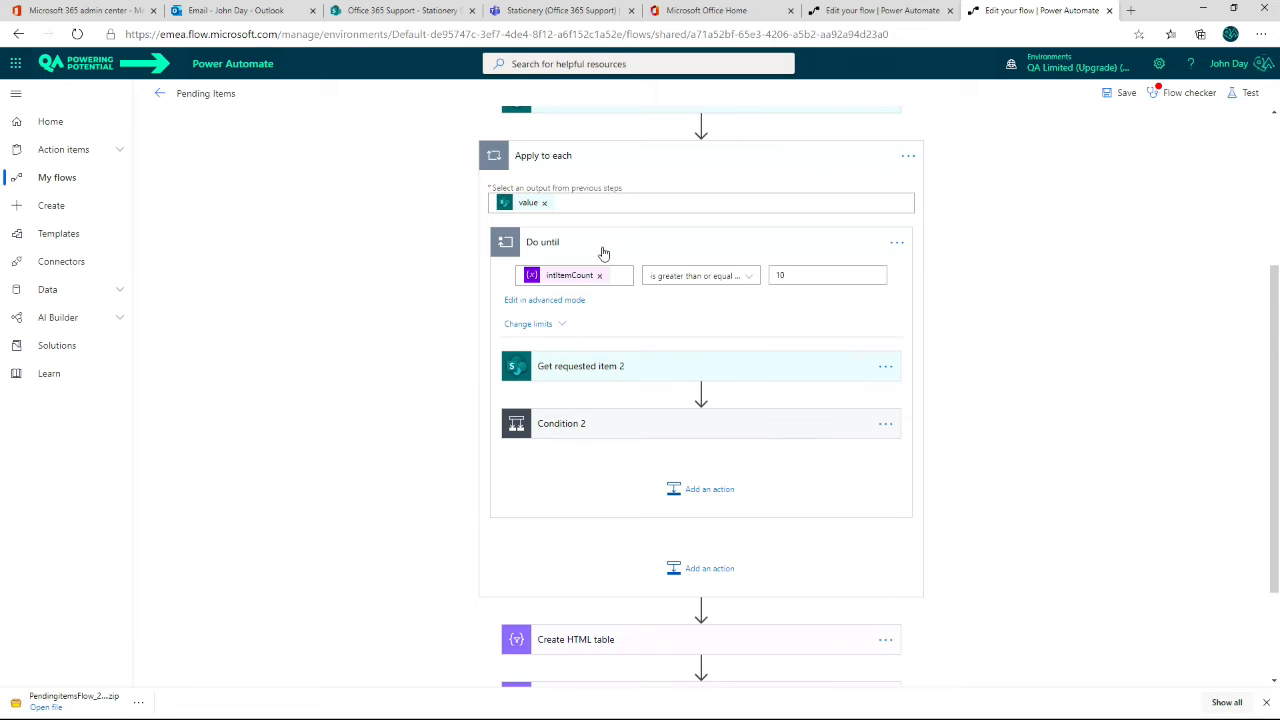
pyautogui.scroll(2, 602, 252)
pyautogui.scroll(1, 604, 254)
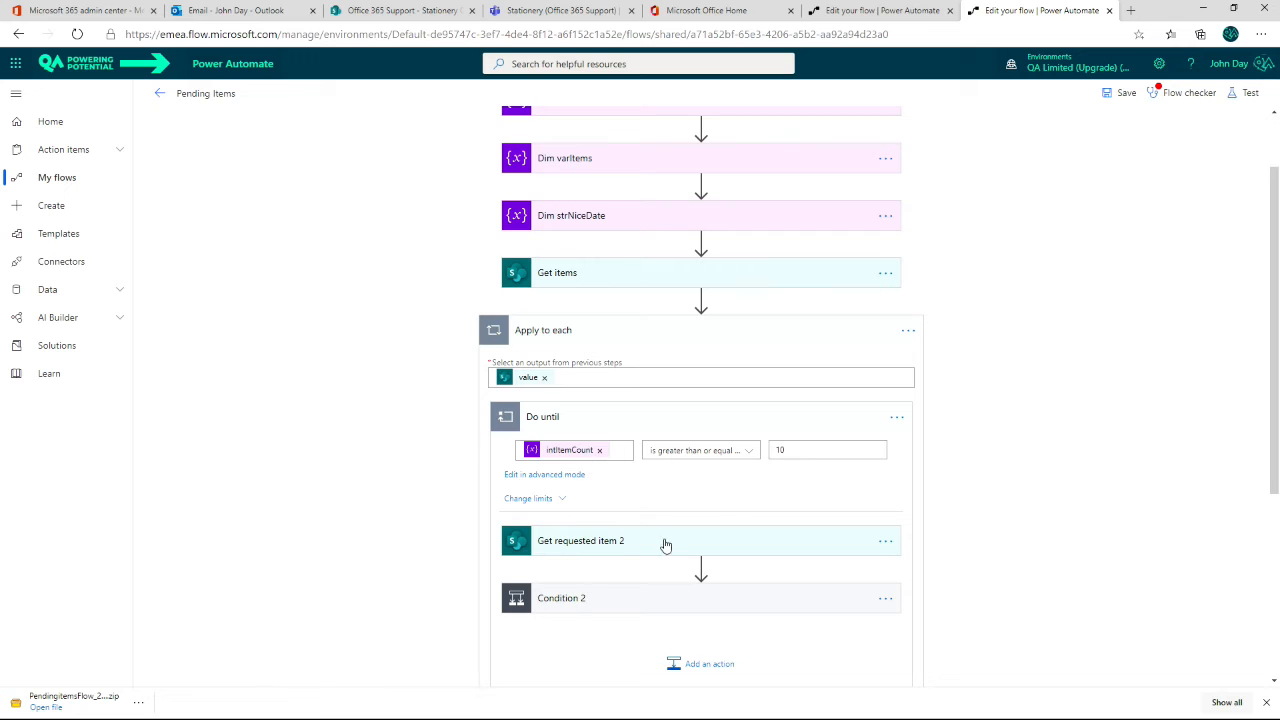
pyautogui.scroll(-2, 645, 574)
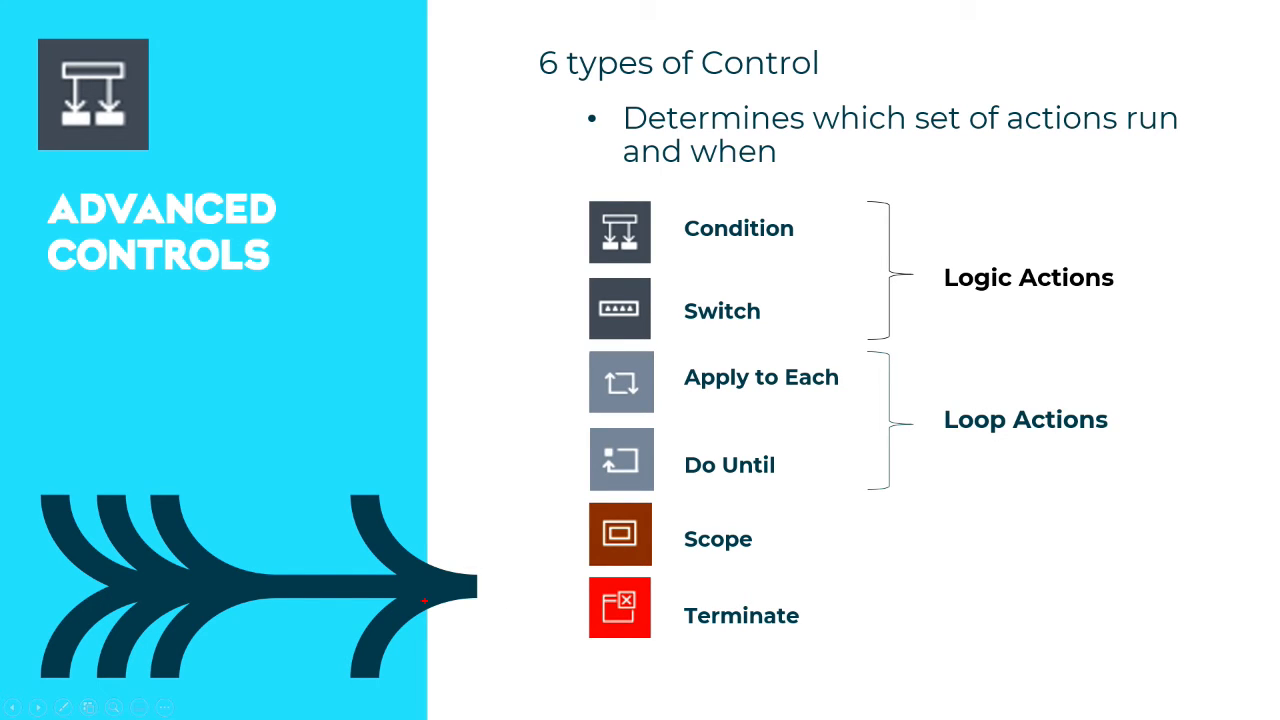
pyautogui.moveTo(547, 495)
pyautogui.mouseDown()
pyautogui.moveTo(754, 563)
pyautogui.moveTo(1191, 648)
pyautogui.mouseUp()
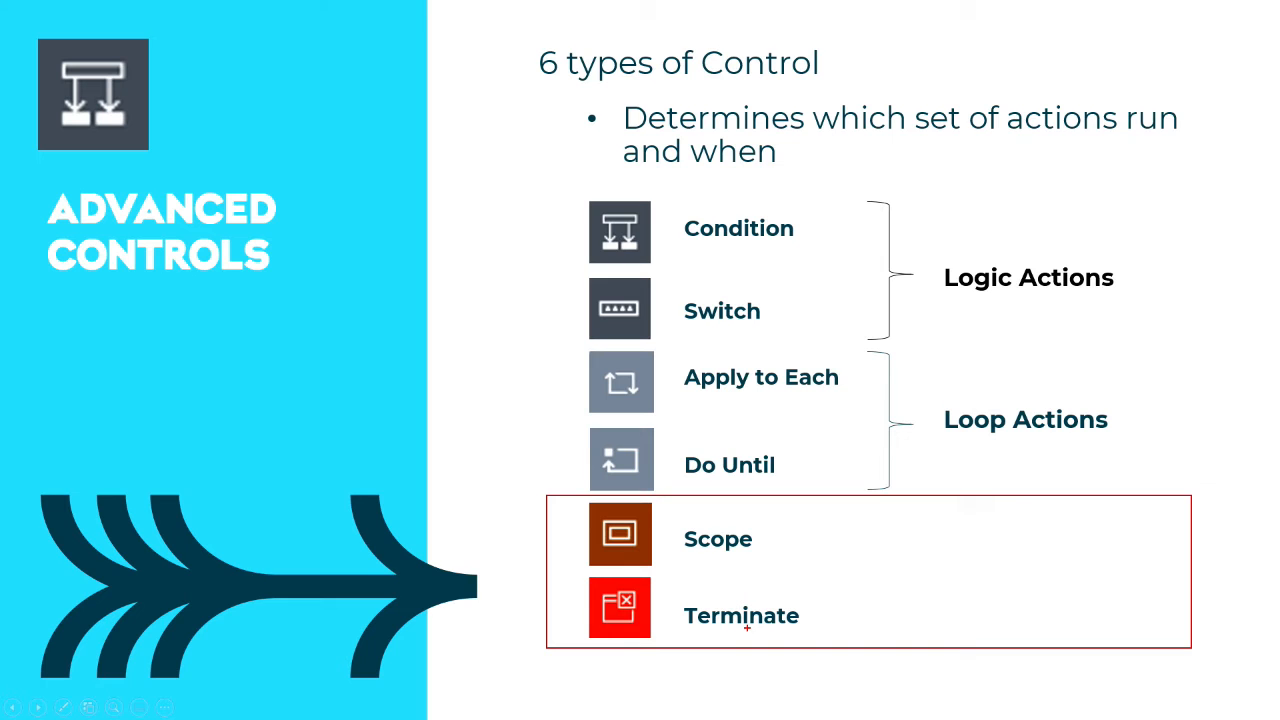
pyautogui.press('Escape')
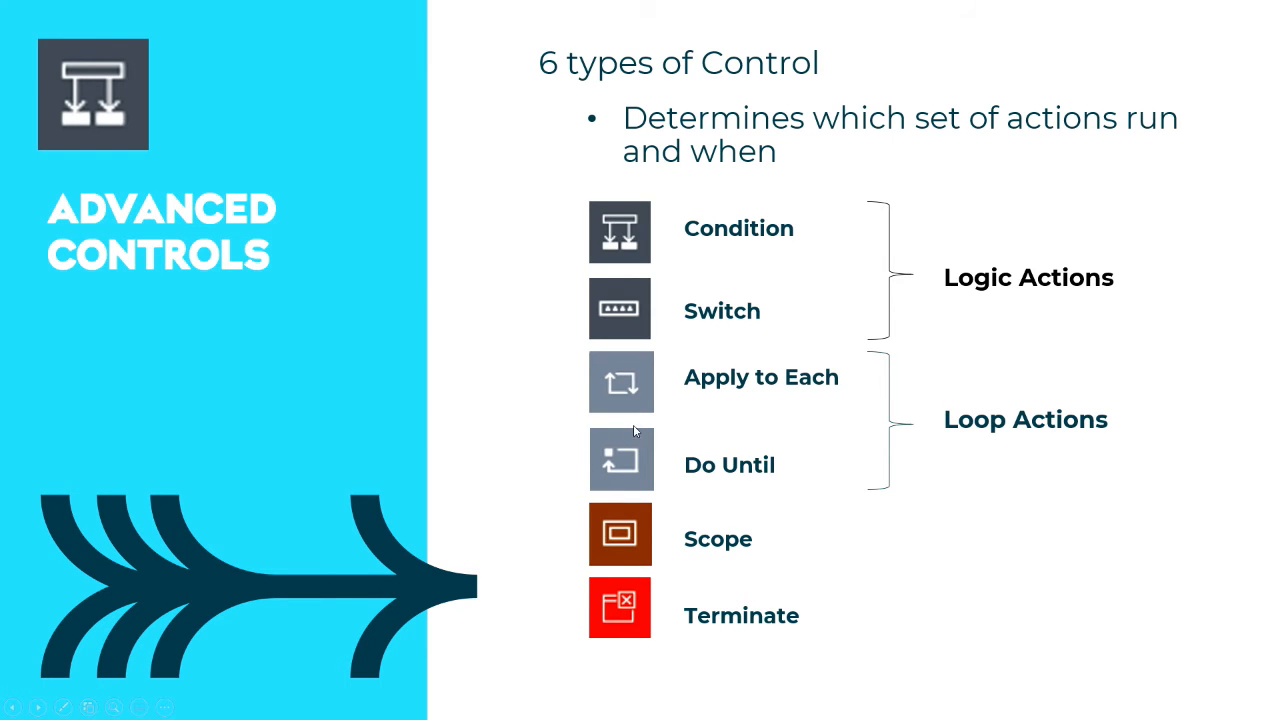
# Step: Add Send an email (V2) and Create HTML table actions to the end of the Request Stationery flow
pyautogui.hotkey('alt', 'Tab')
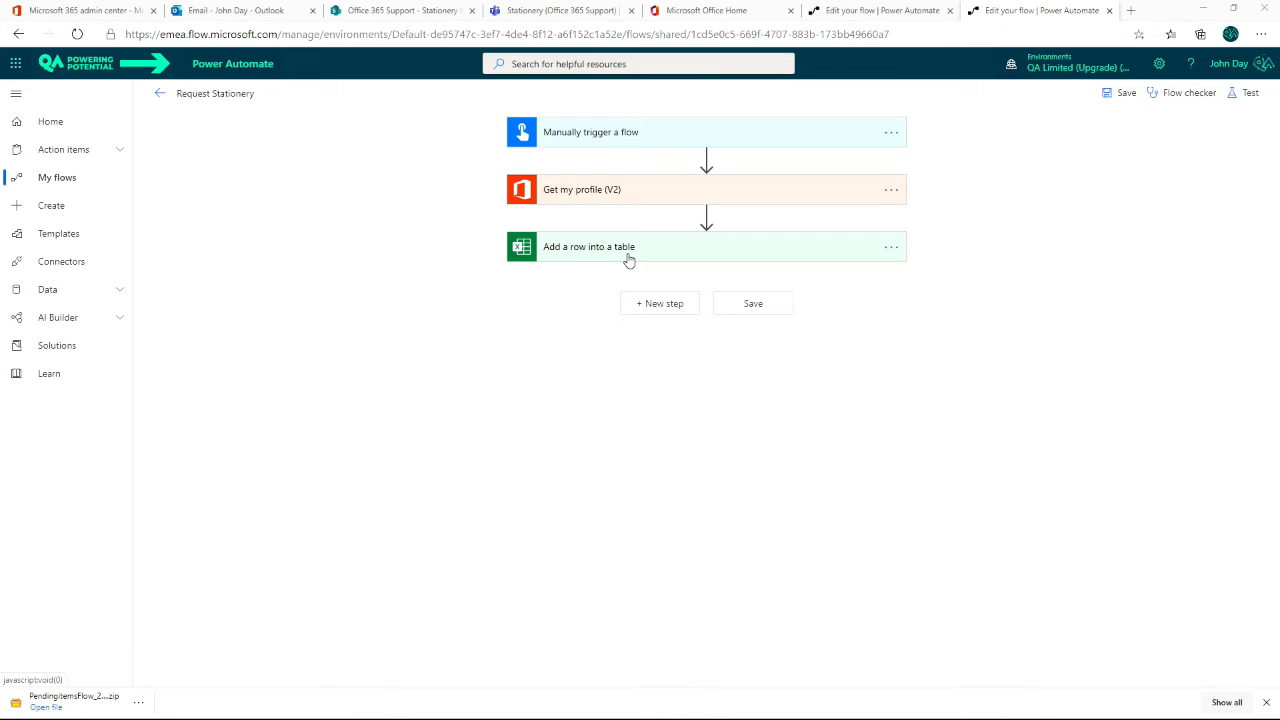
pyautogui.click(662, 303)
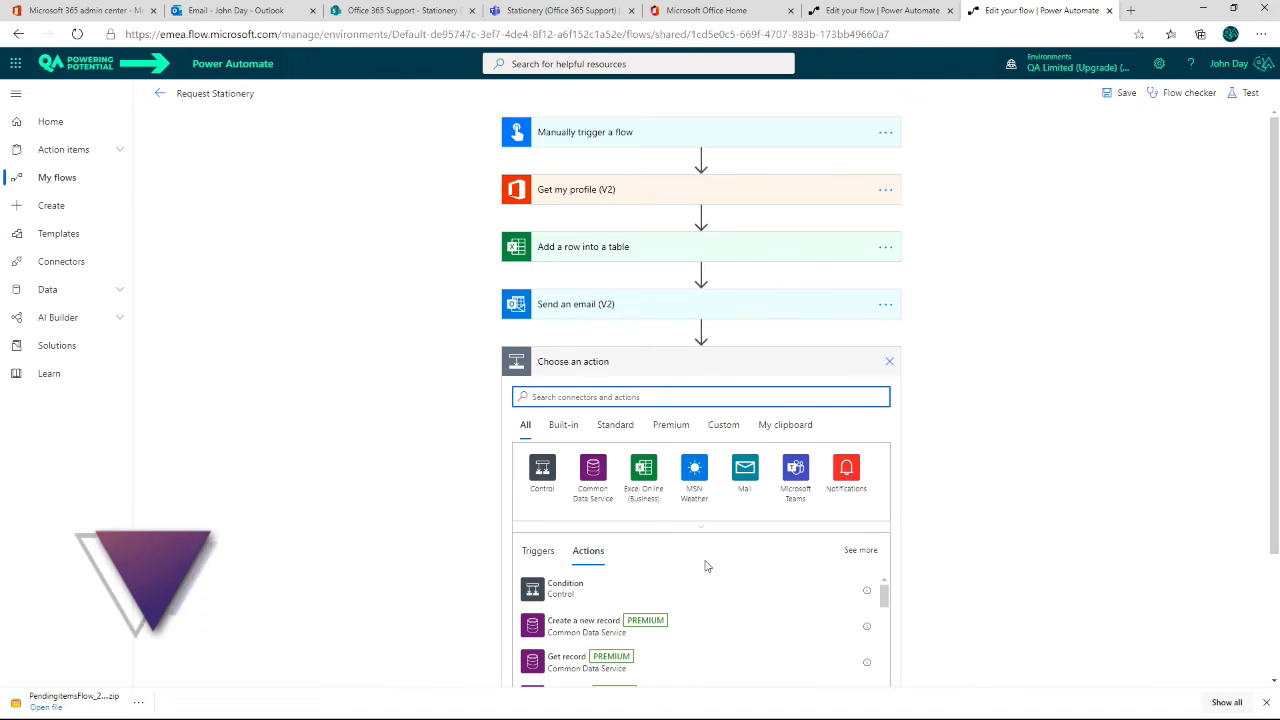
pyautogui.write('HTML')
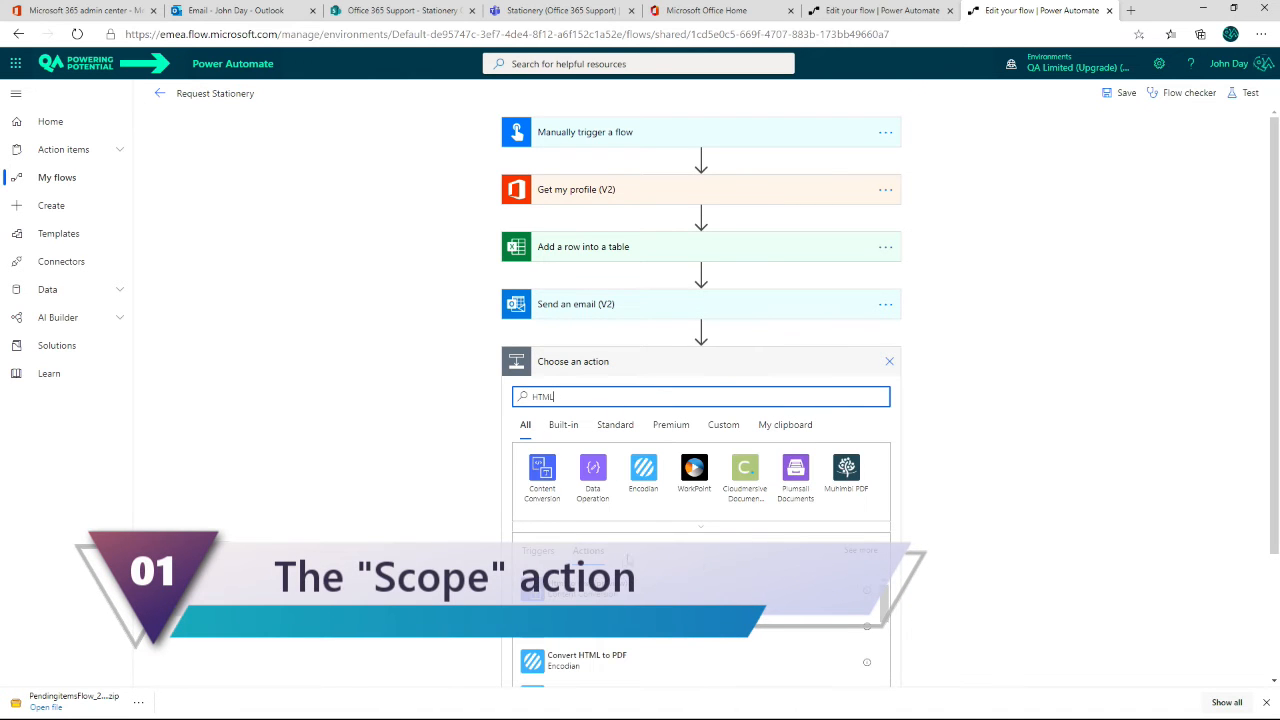
pyautogui.click(594, 476)
pyautogui.click(560, 530)
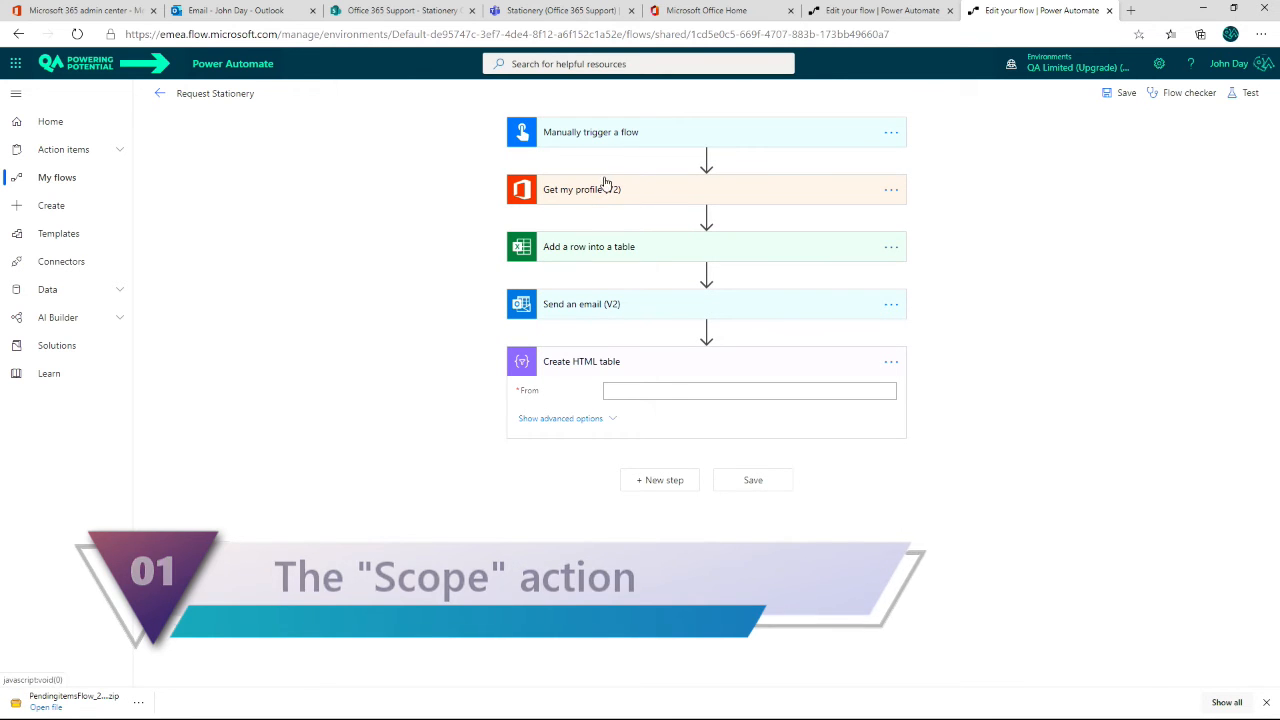
# Step: Insert a Scope control after the manual trigger and move Get my profile (V2) and Add a row into a table into it
pyautogui.moveTo(469, 164)
pyautogui.mouseDown()
pyautogui.moveTo(835, 230)
pyautogui.moveTo(961, 269)
pyautogui.mouseUp()
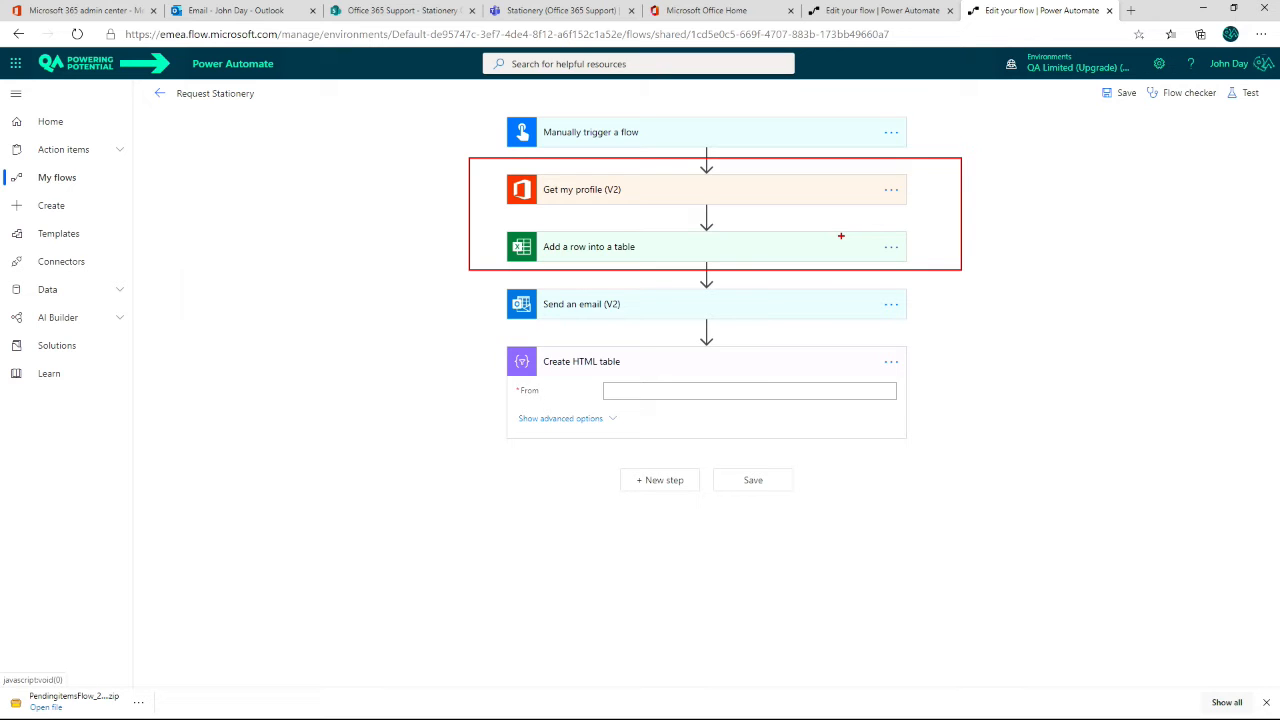
pyautogui.press('Escape')
pyautogui.click(706, 159)
pyautogui.click(704, 183)
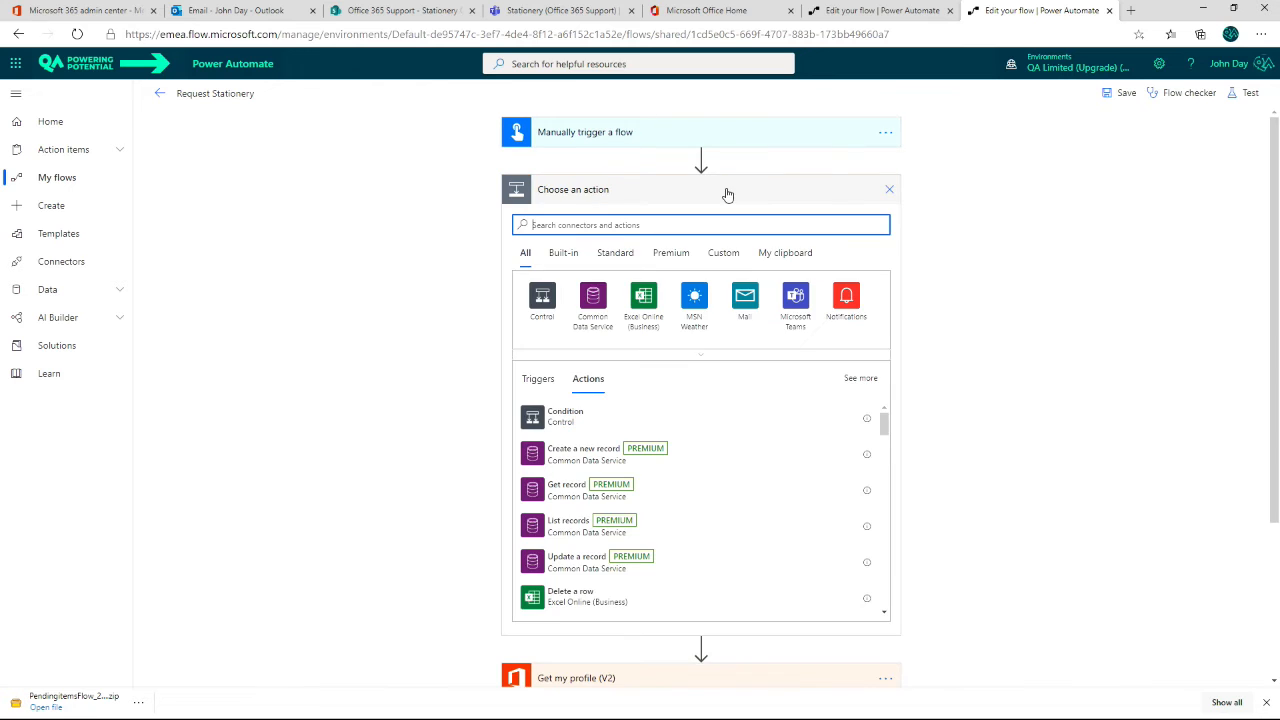
pyautogui.click(527, 320)
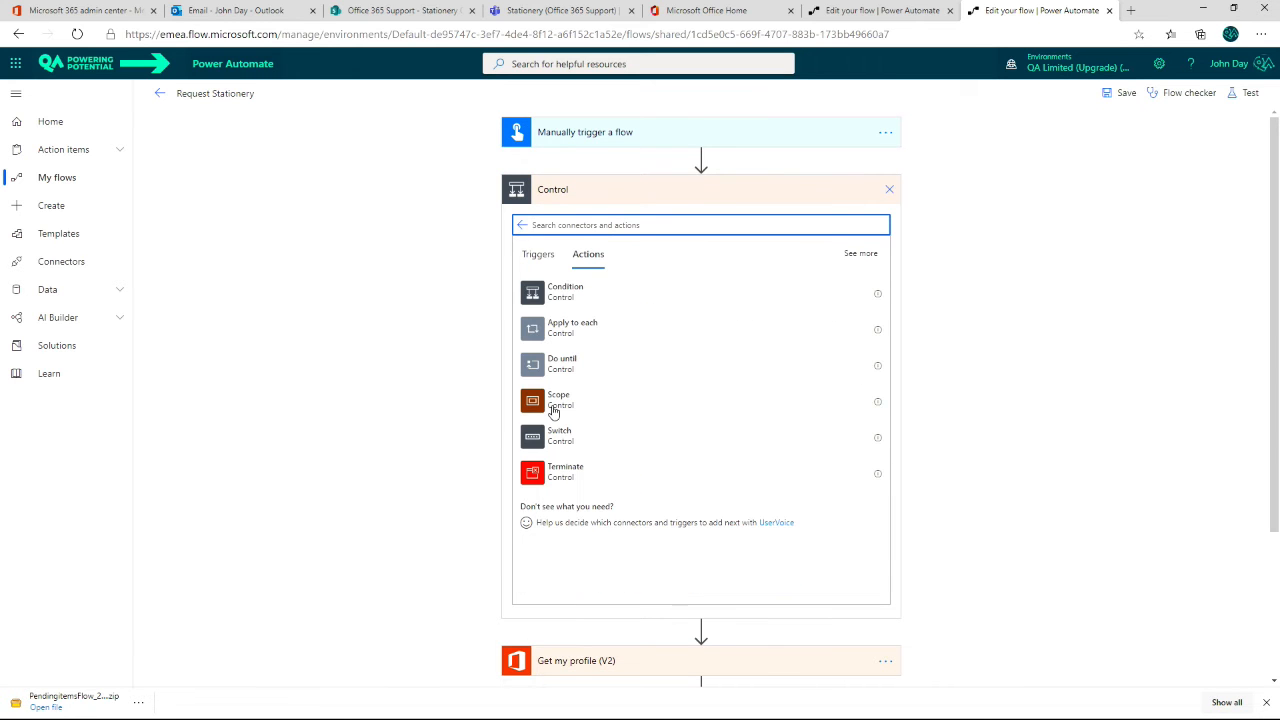
pyautogui.click(556, 400)
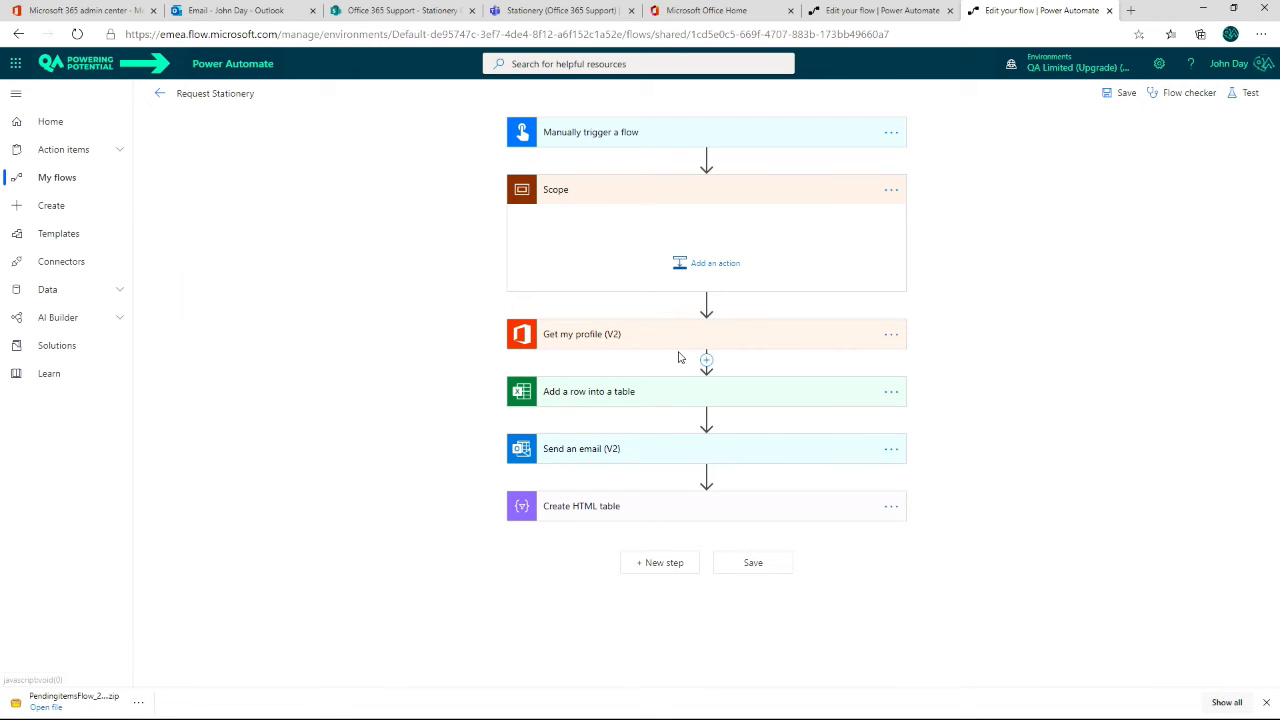
pyautogui.moveTo(691, 343); pyautogui.dragTo(696, 245)
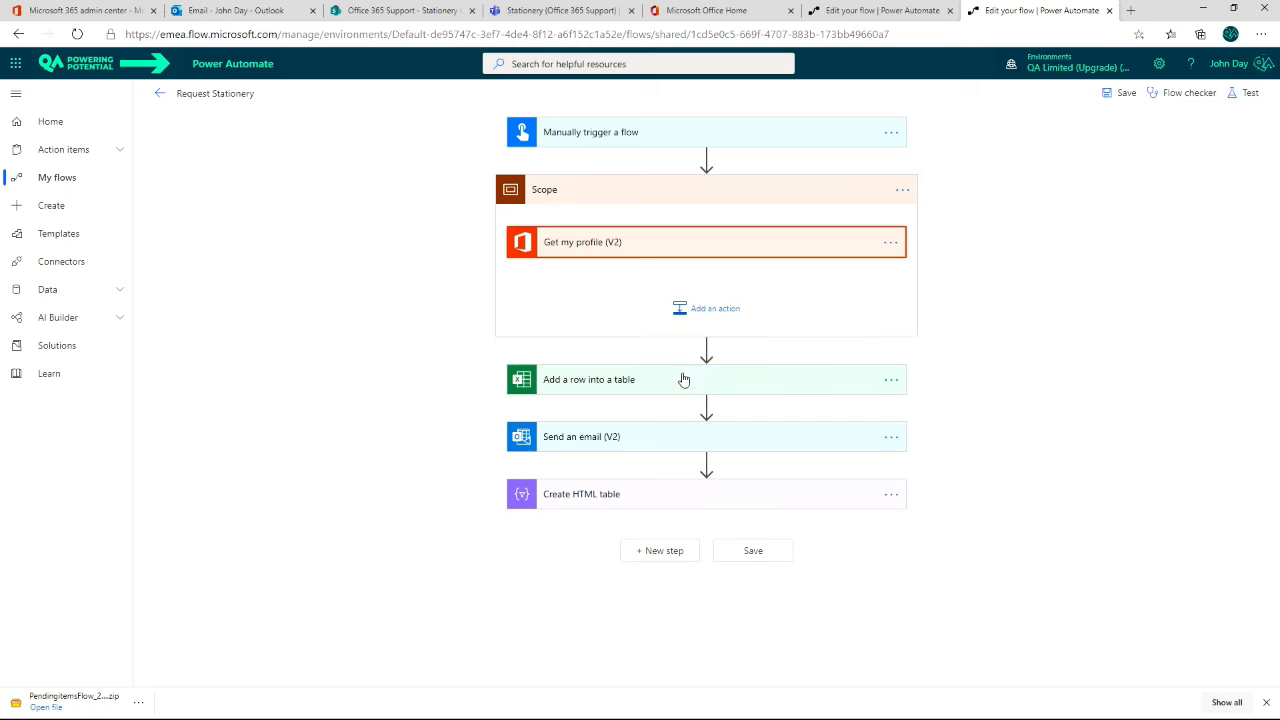
pyautogui.moveTo(663, 386); pyautogui.dragTo(668, 283)
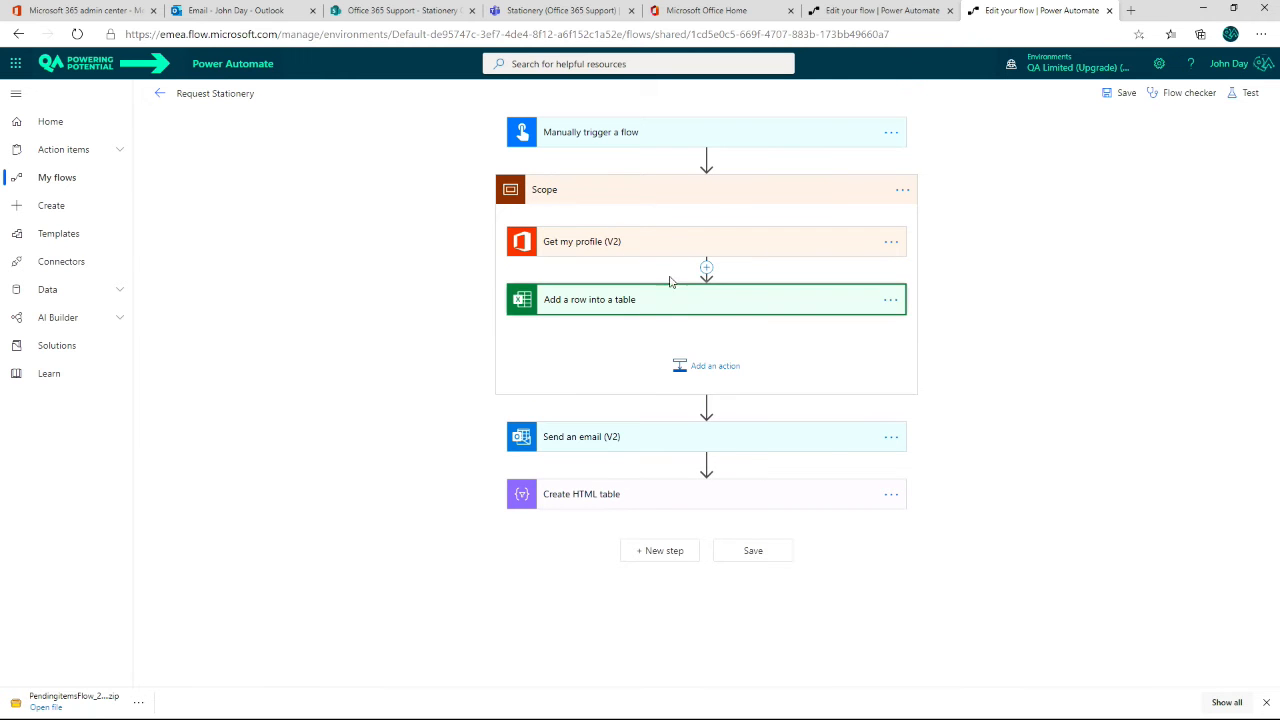
# Step: Rename the Scope to "Get Profile info and add to table" and collapse it
pyautogui.click(903, 190)
pyautogui.click(960, 212)
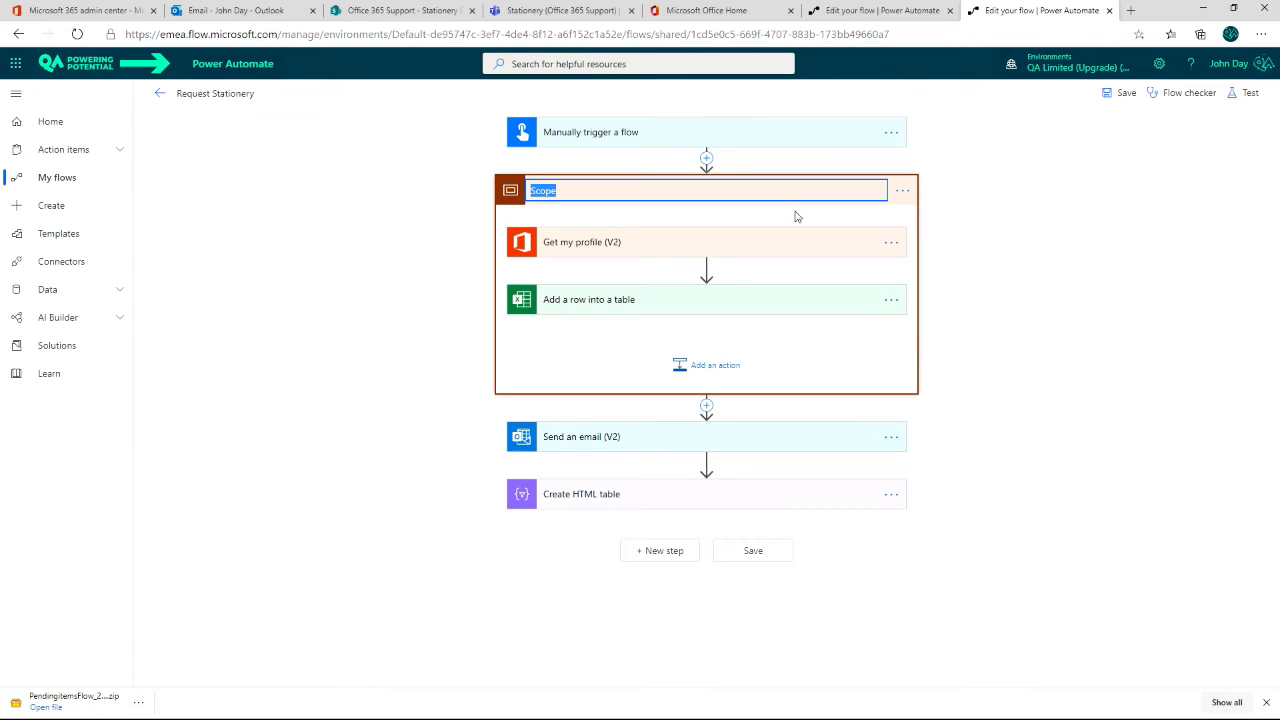
pyautogui.write('Ge')
pyautogui.write('t Profile info andad to table')
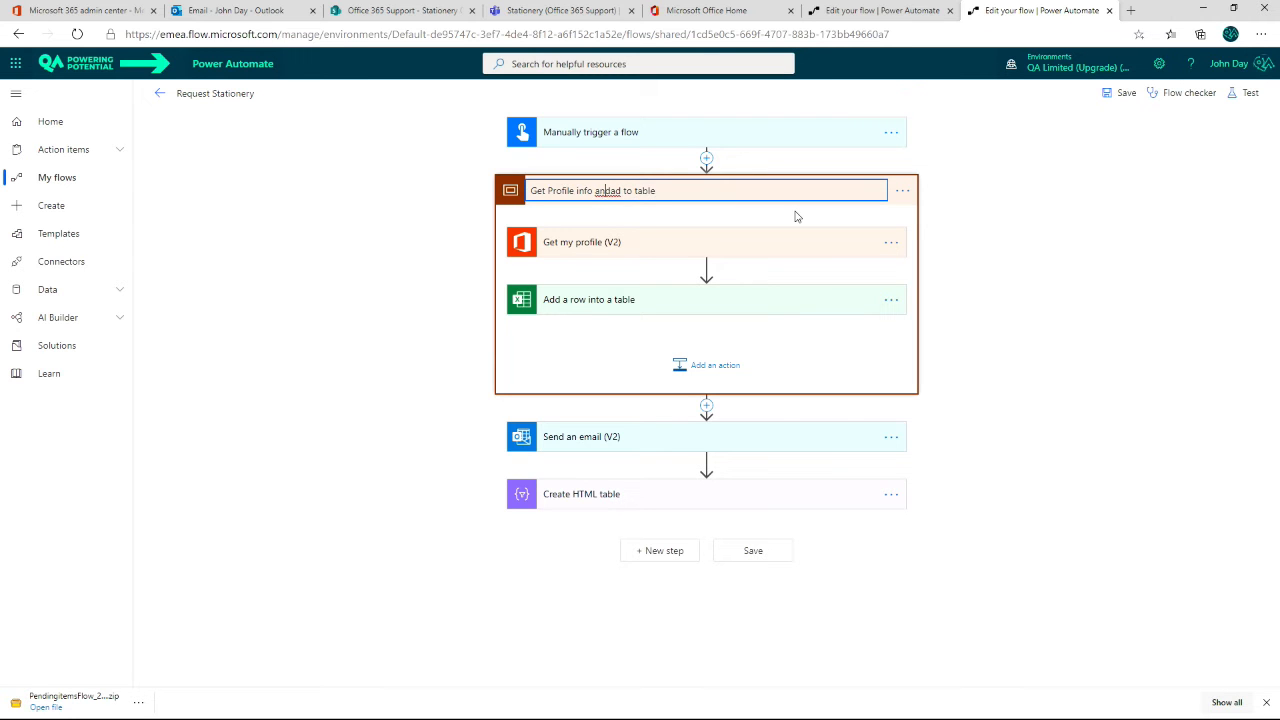
pyautogui.press('Return')
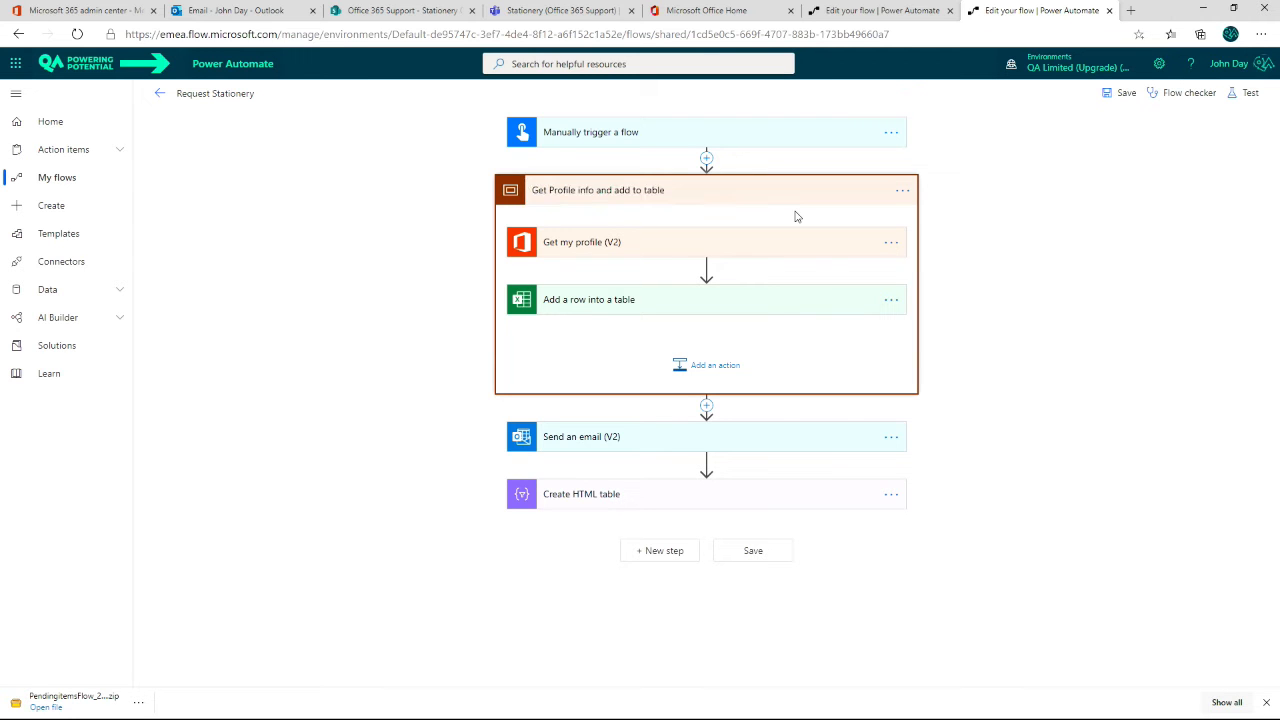
pyautogui.click(731, 200)
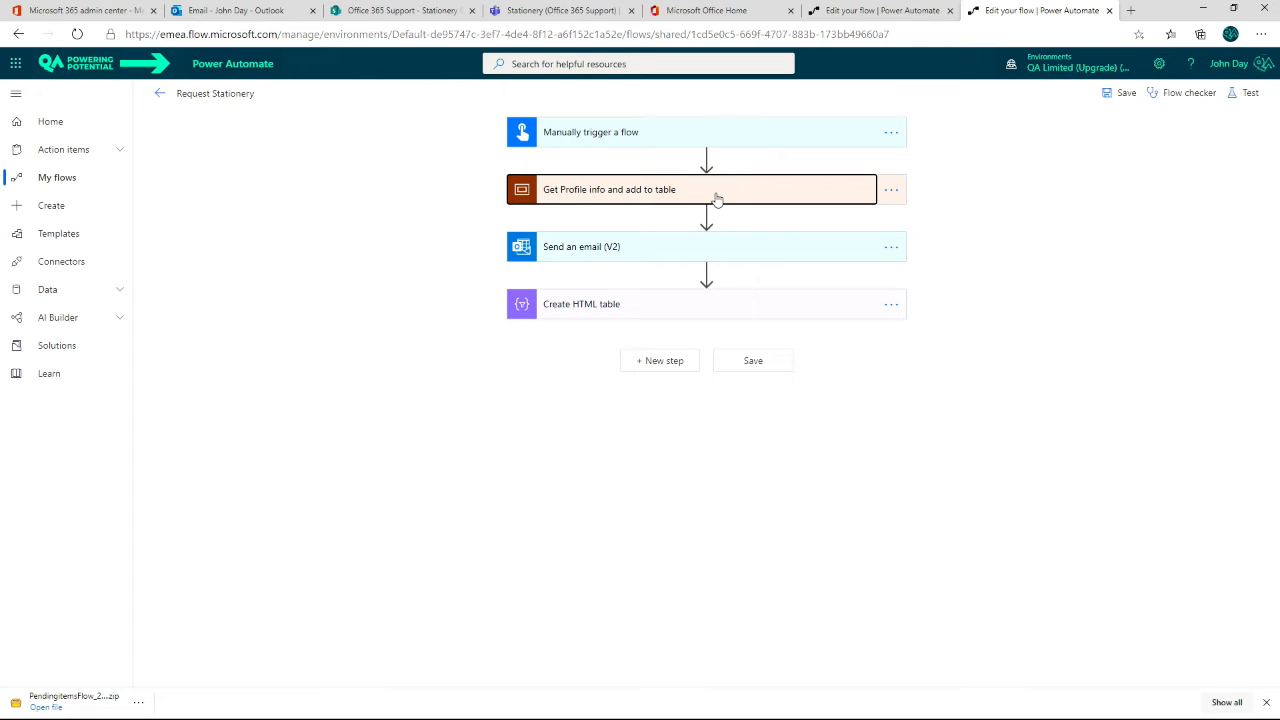
# Step: Expand the "Get Profile info and add to table" scope and copy it to the clipboard
pyautogui.click(714, 199)
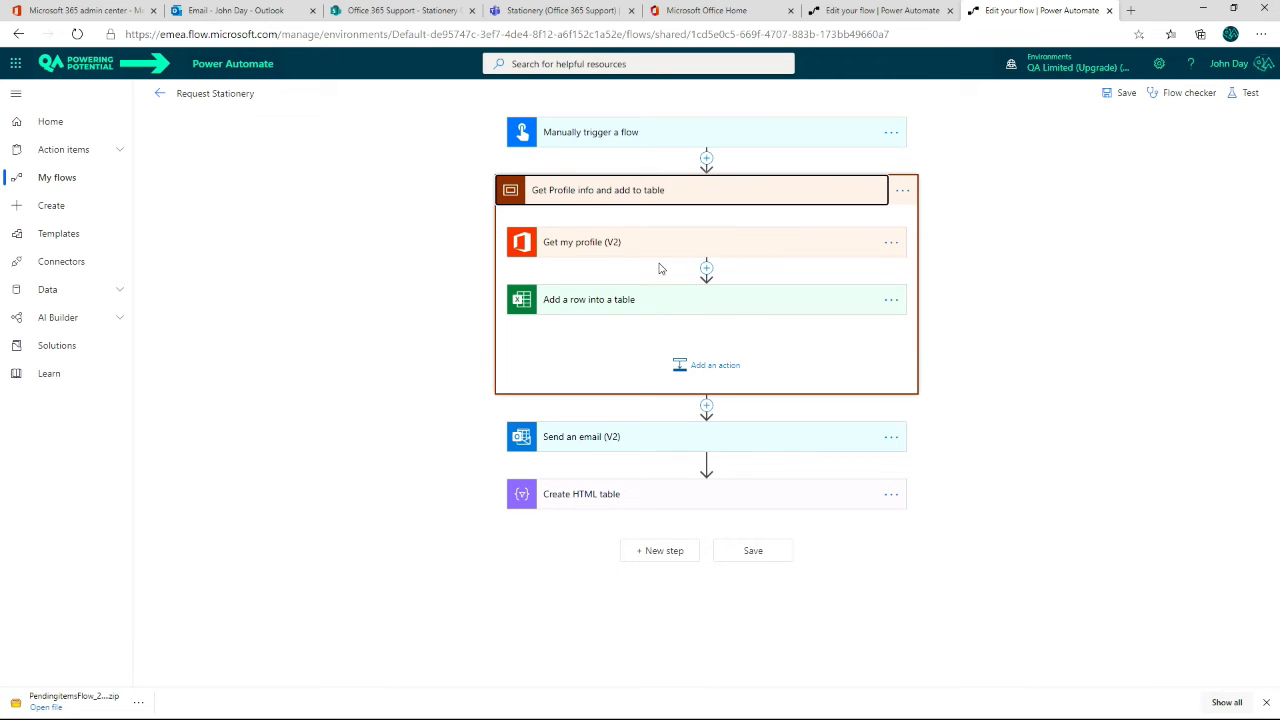
pyautogui.click(903, 190)
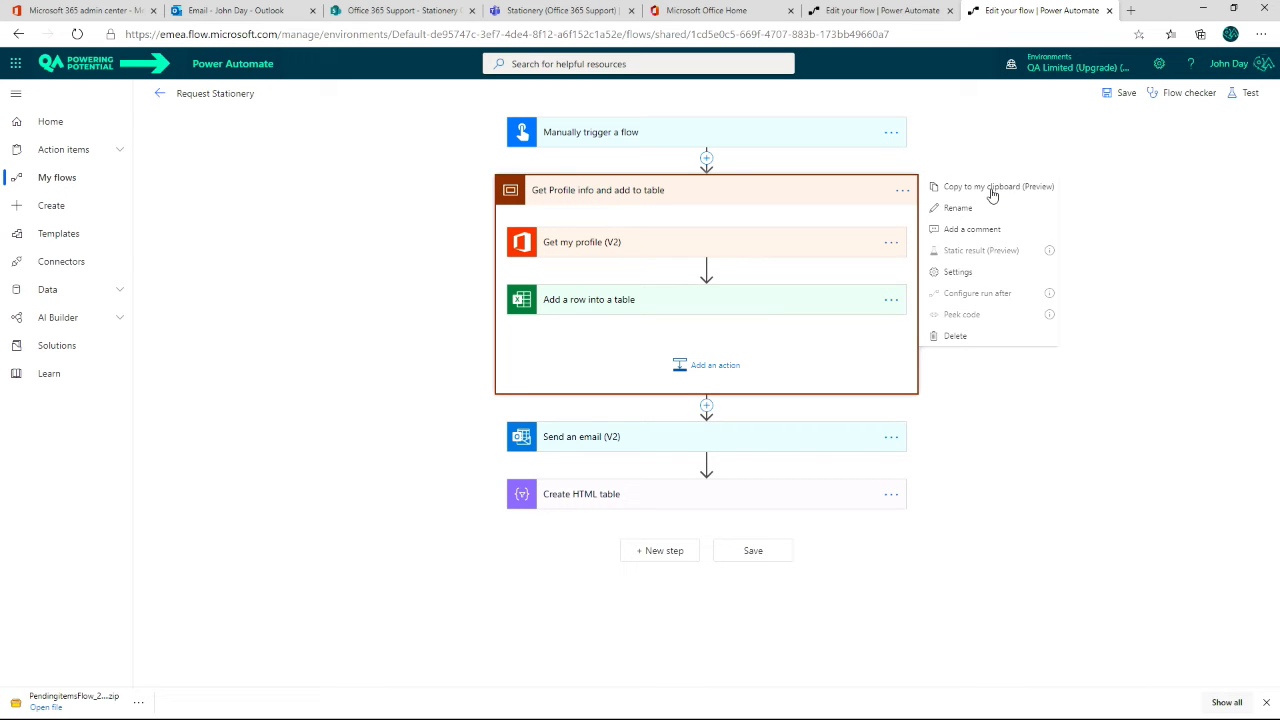
pyautogui.click(992, 190)
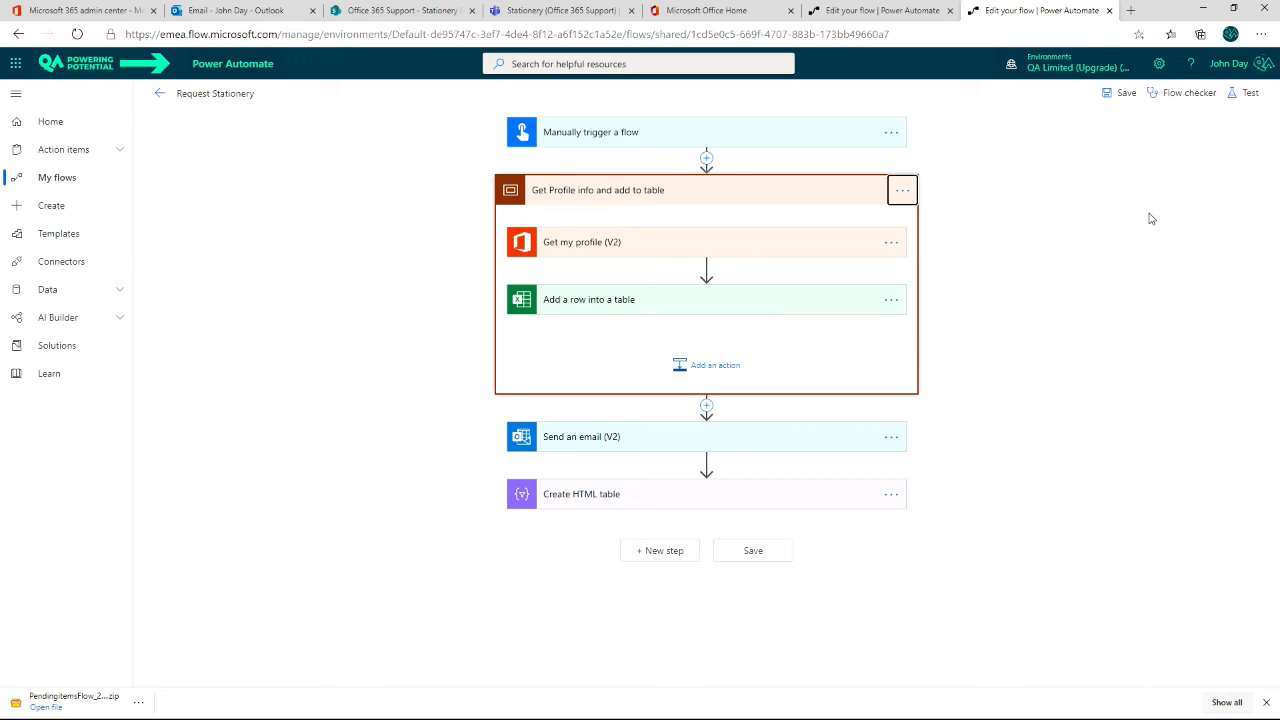
# Step: Open the Add a row into a table action inside the scope to review its field settings
pyautogui.click(706, 406)
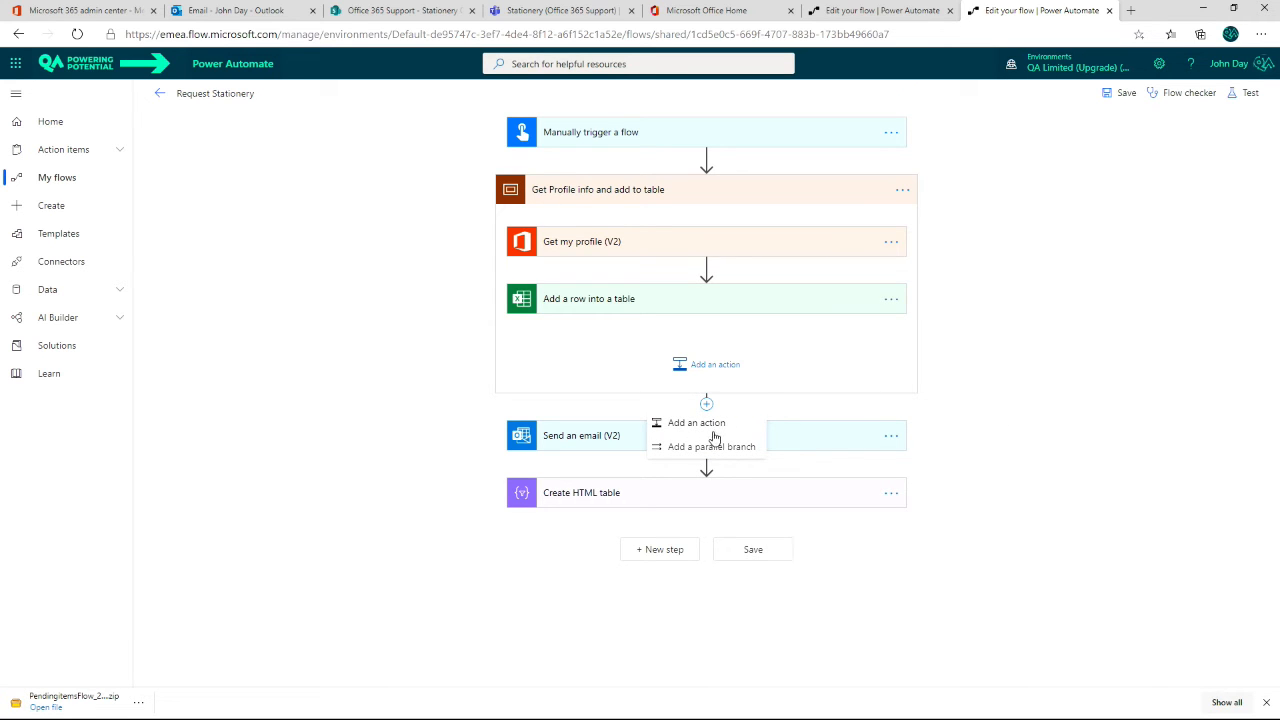
pyautogui.click(1083, 382)
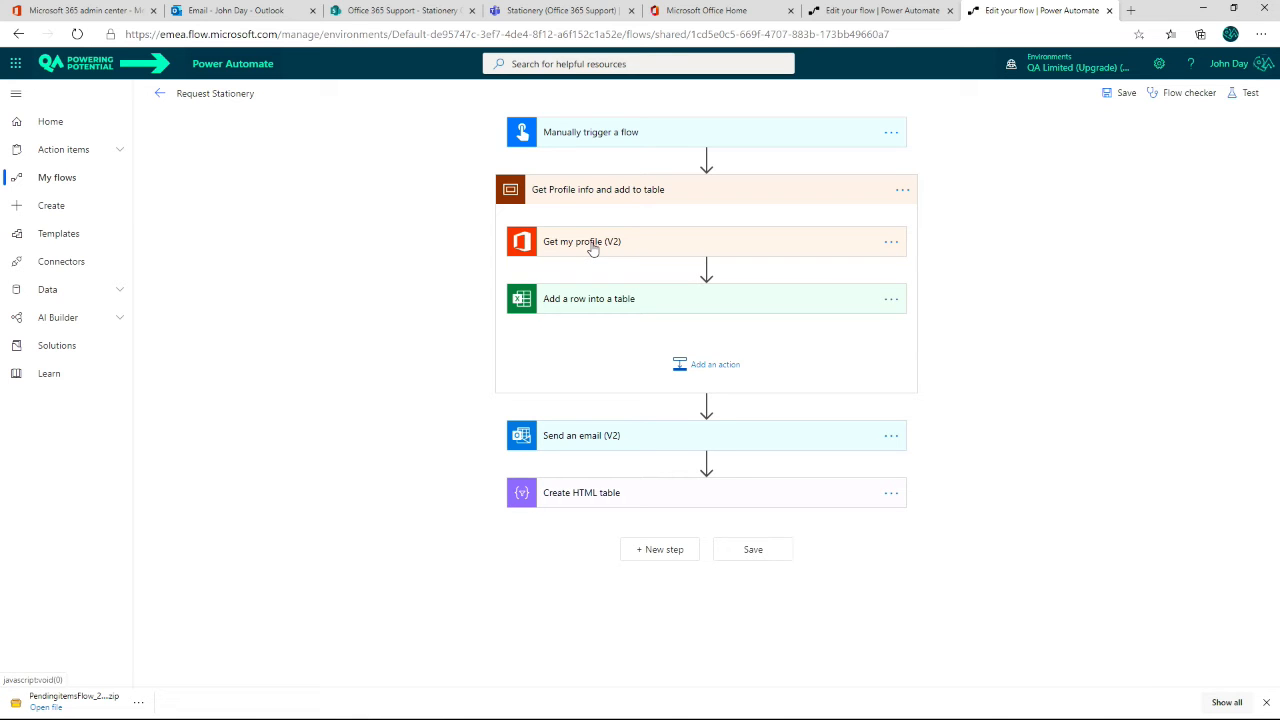
pyautogui.click(564, 305)
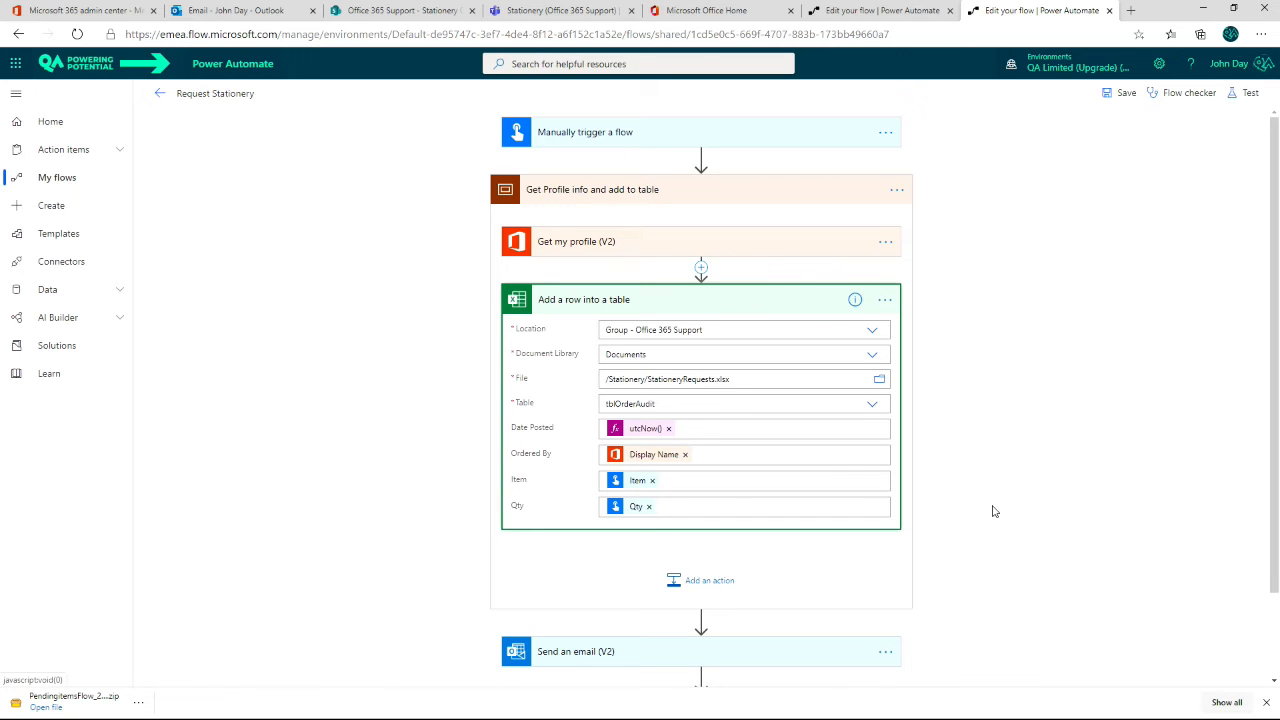
# Step: Add a parallel branch between the "Get Profile info and add to table" scope and Send an email (V2)
pyautogui.scroll(-1, 772, 622)
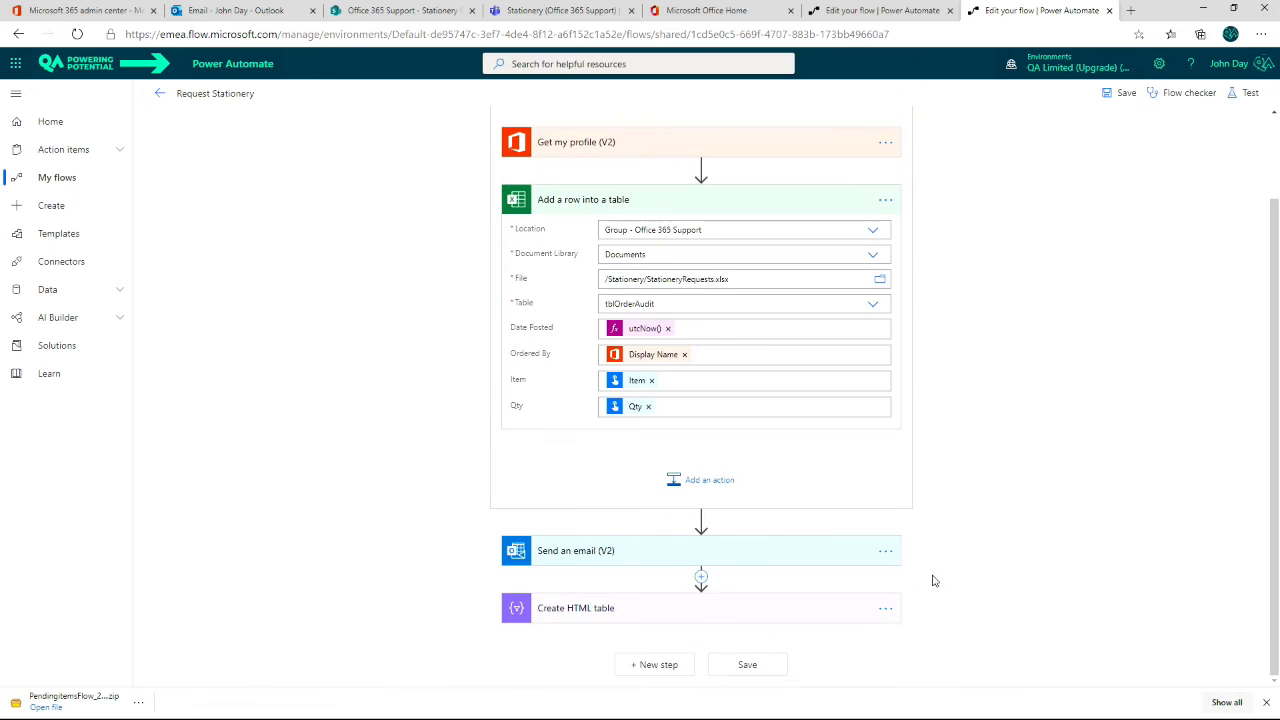
pyautogui.click(701, 522)
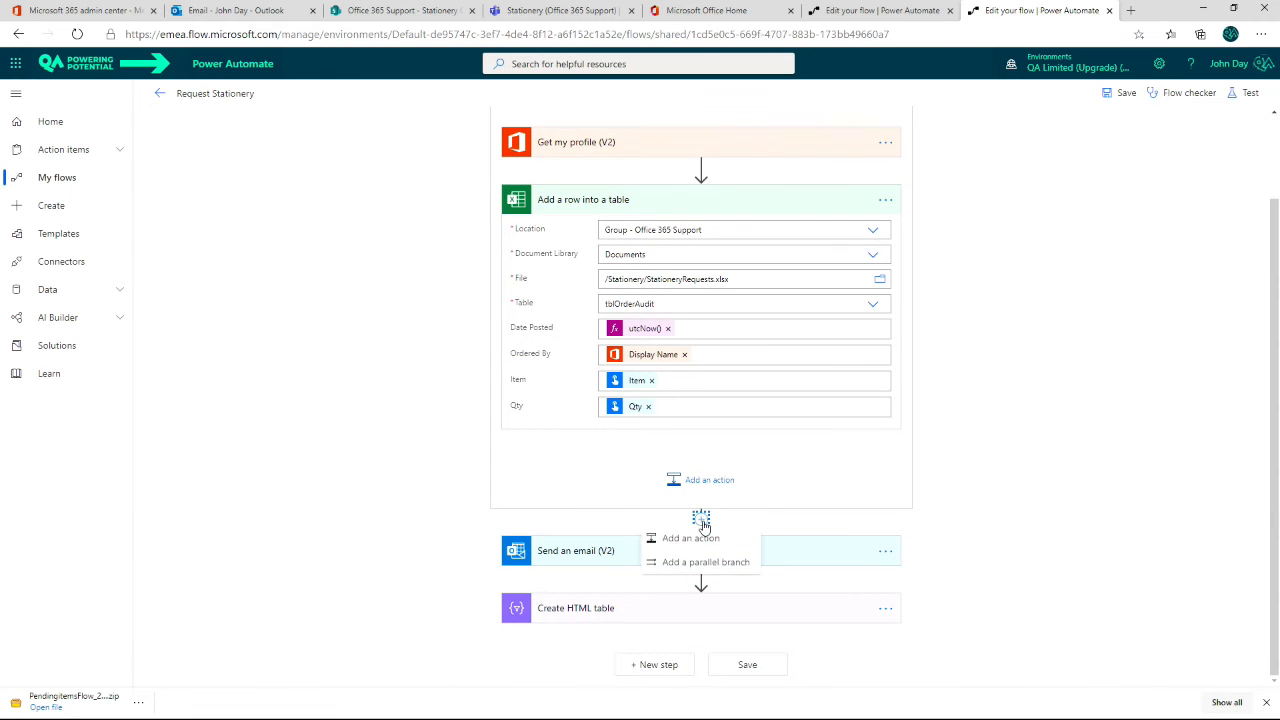
pyautogui.click(711, 447)
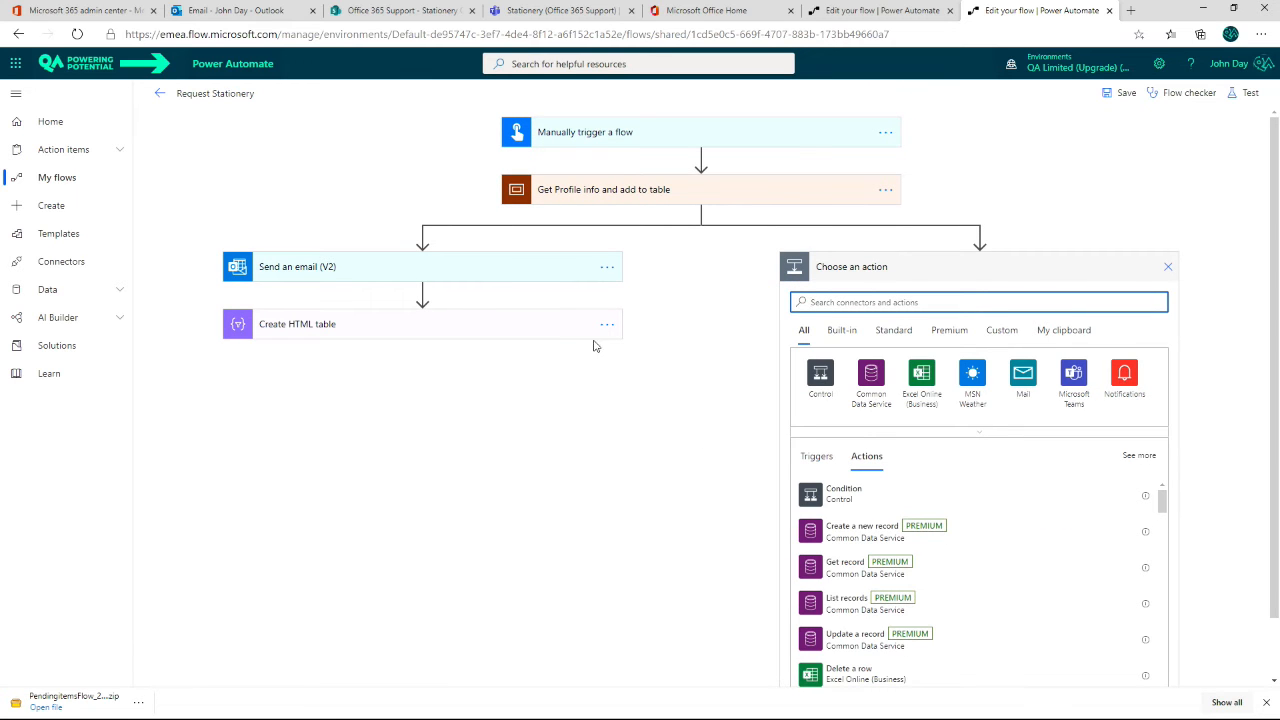
# Step: Review the run-after conditions of Send an email (V2) and keep them as they are
pyautogui.click(608, 268)
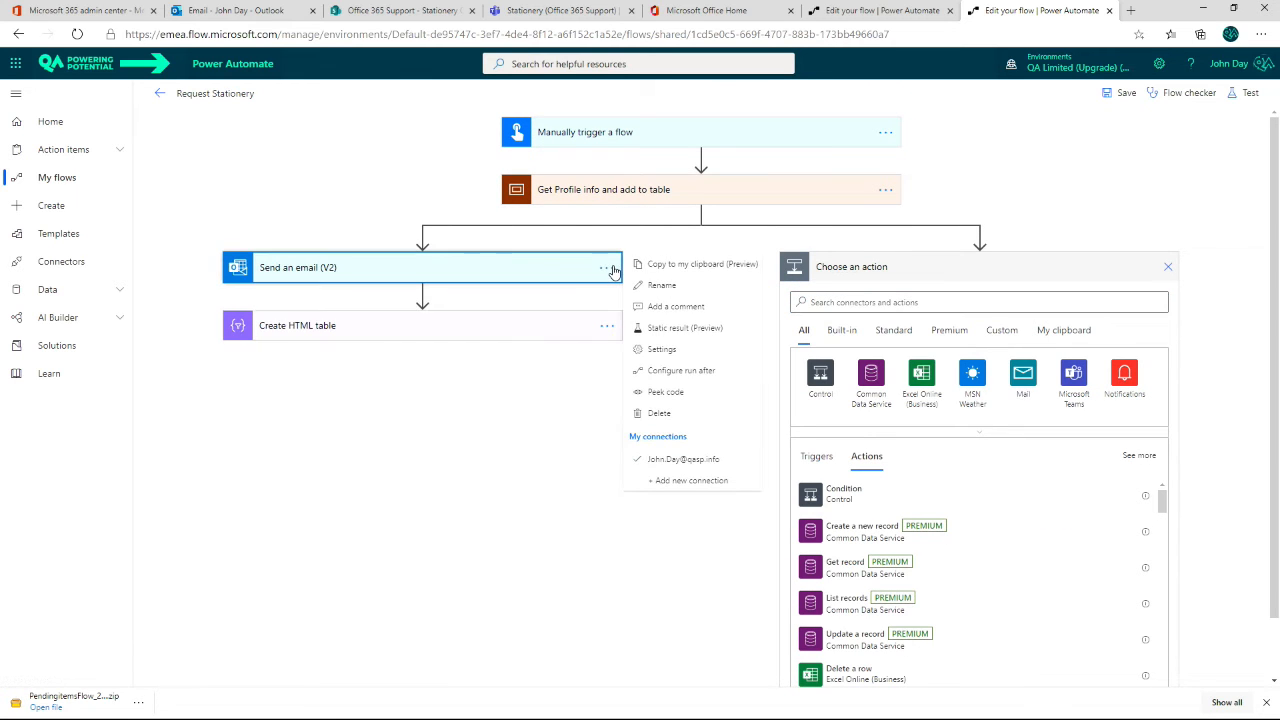
pyautogui.click(700, 373)
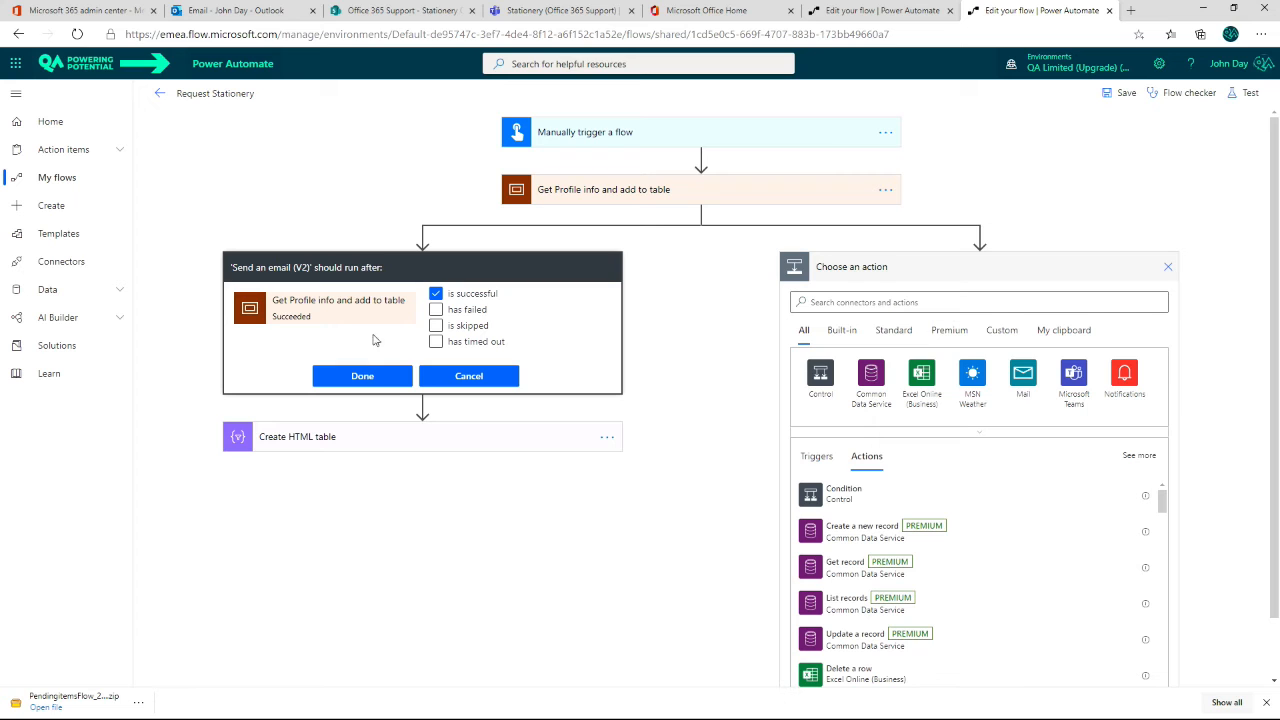
pyautogui.click(375, 378)
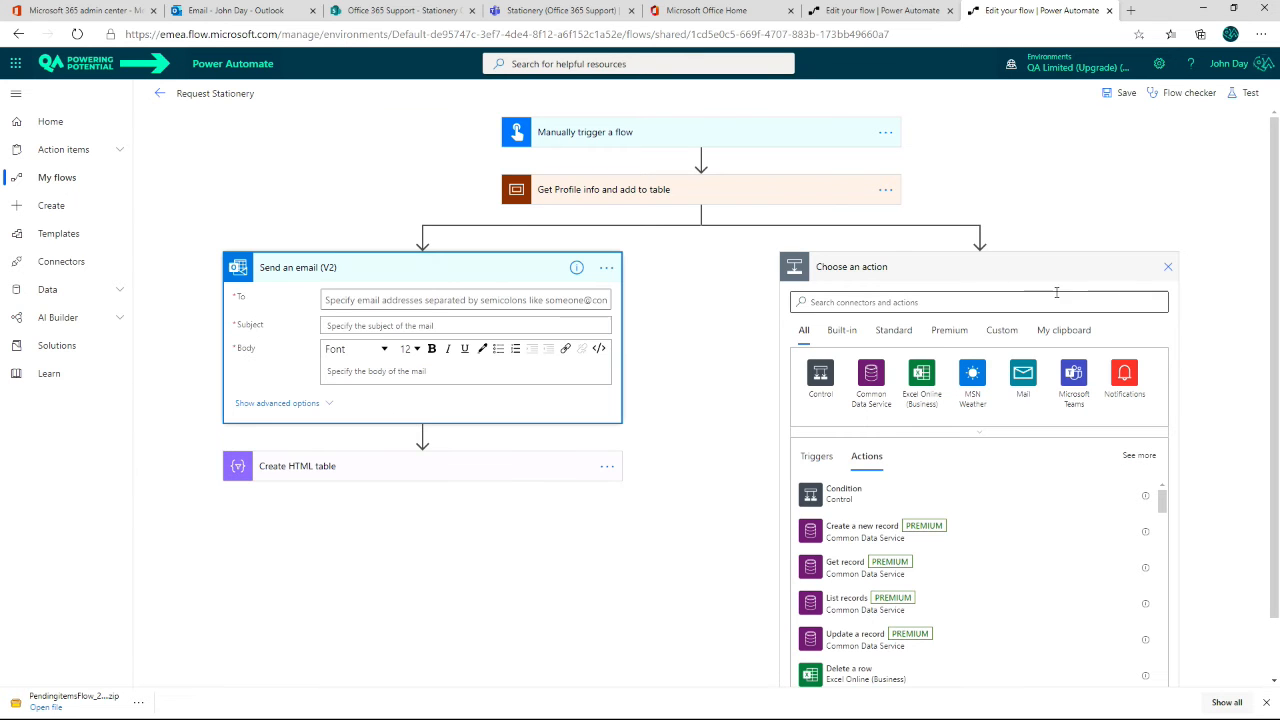
# Step: Add a Send me an email notification action to the parallel branch with the subject "Data update from user profile failed."
pyautogui.click(1125, 378)
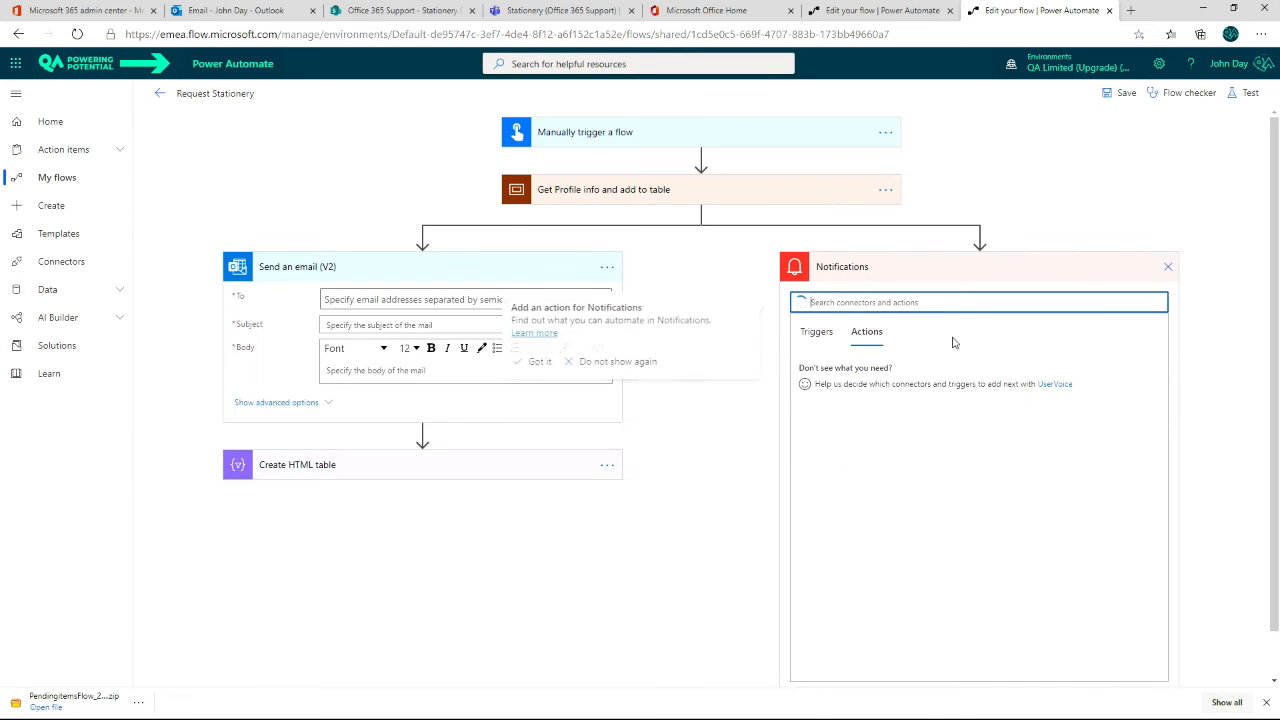
pyautogui.click(862, 408)
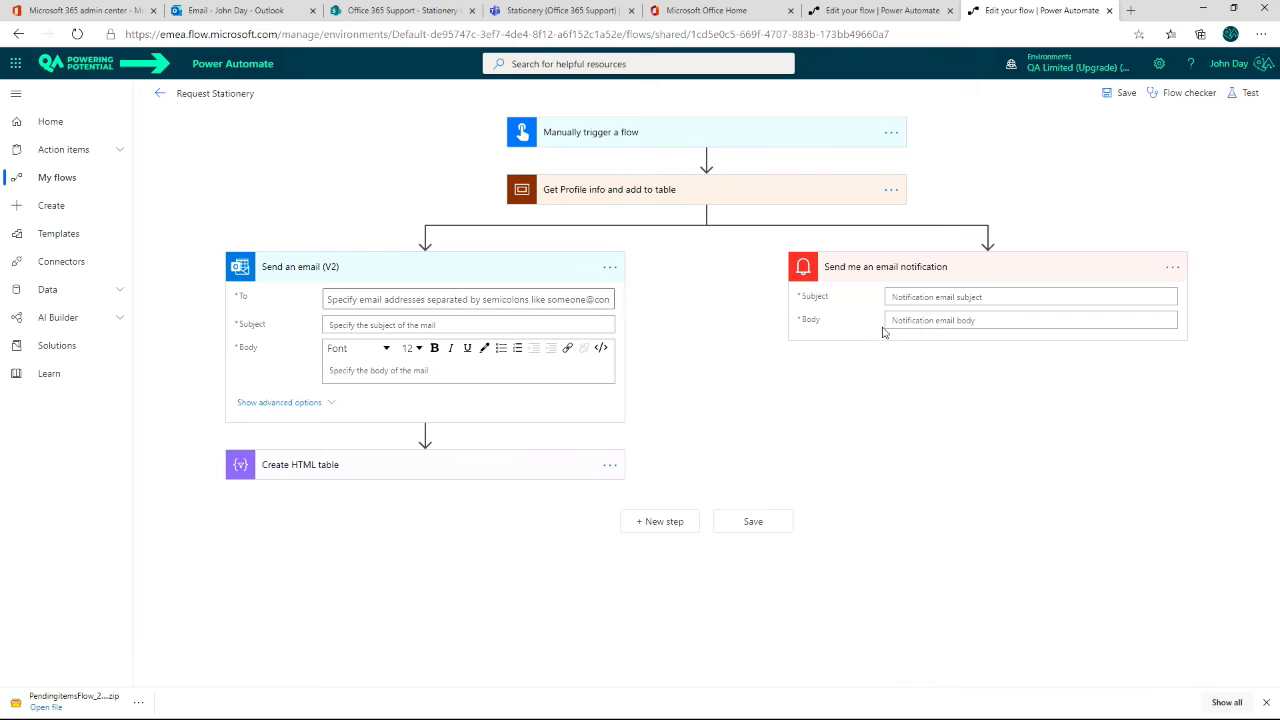
pyautogui.click(926, 297)
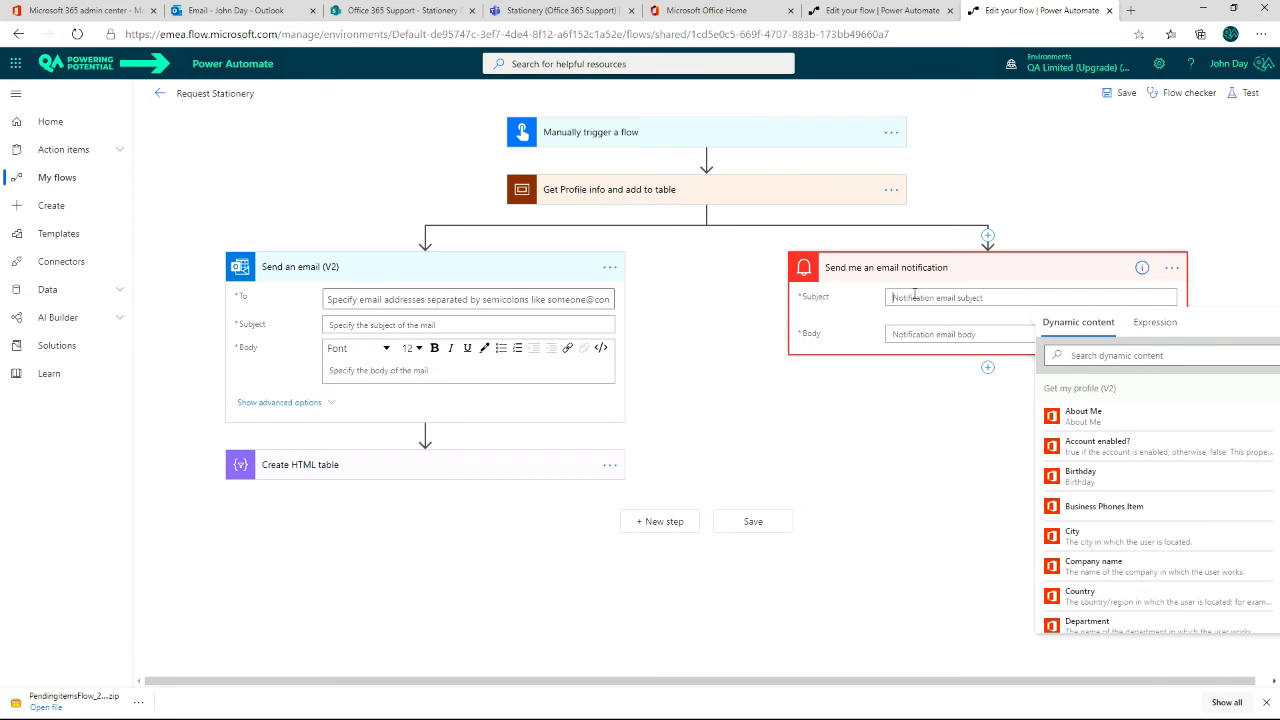
pyautogui.write('Da')
# Step: Set the notification body to "Data update from user profile failed. Please check the output for te flow" followed by the trigger's Timestamp
pyautogui.moveTo(1025, 298); pyautogui.dragTo(883, 300)
pyautogui.click(921, 338)
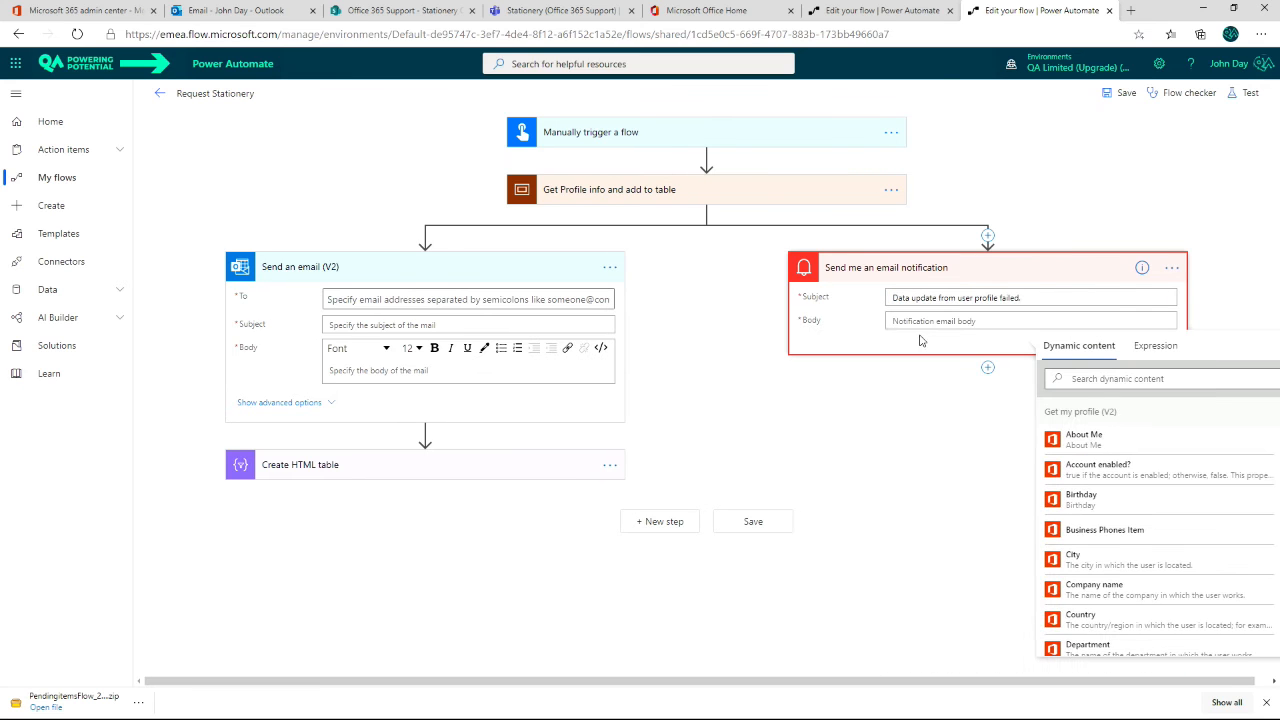
pyautogui.hotkey('ctrl', 'v')
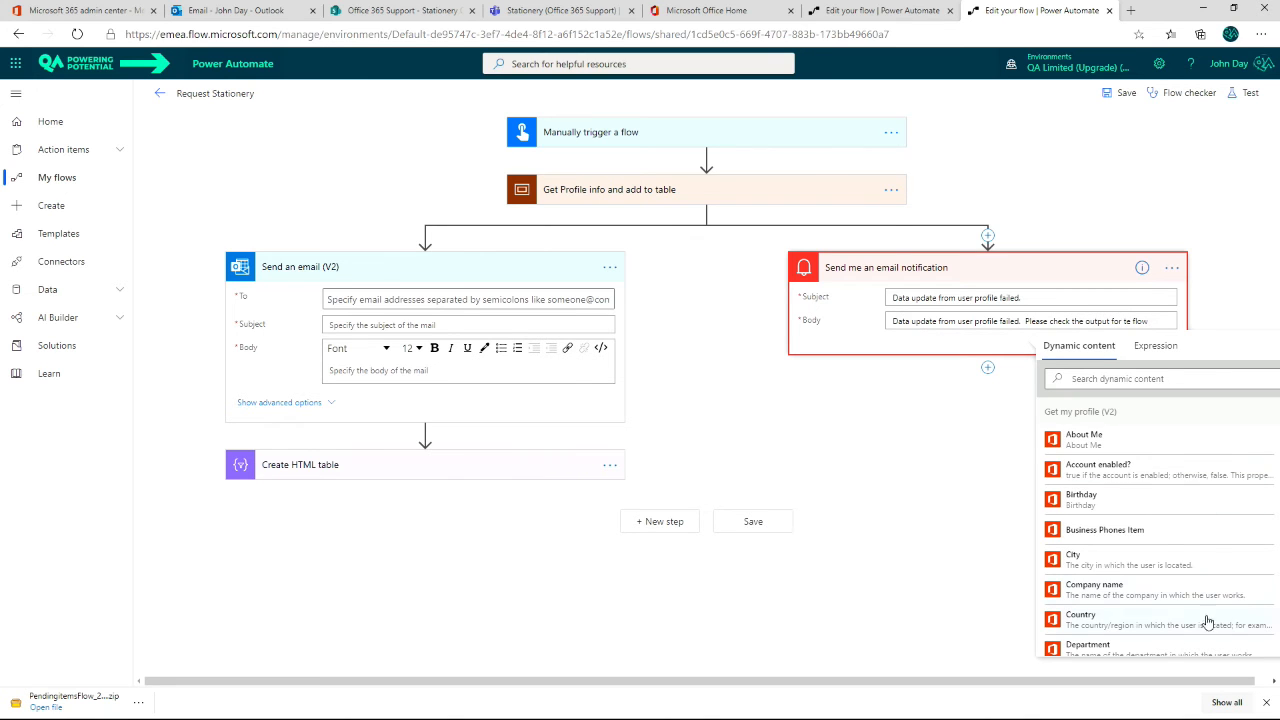
pyautogui.moveTo(1222, 681); pyautogui.dragTo(1250, 682)
pyautogui.moveTo(1273, 438); pyautogui.dragTo(1276, 644)
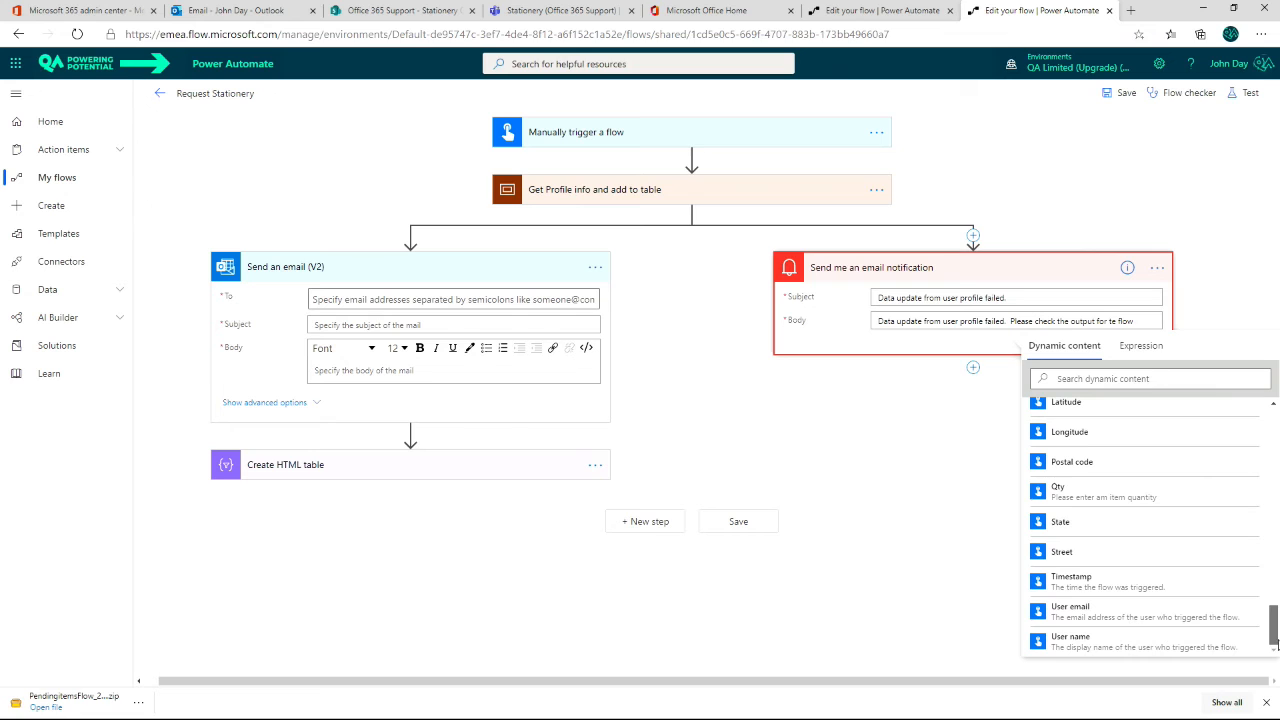
pyautogui.click(1072, 580)
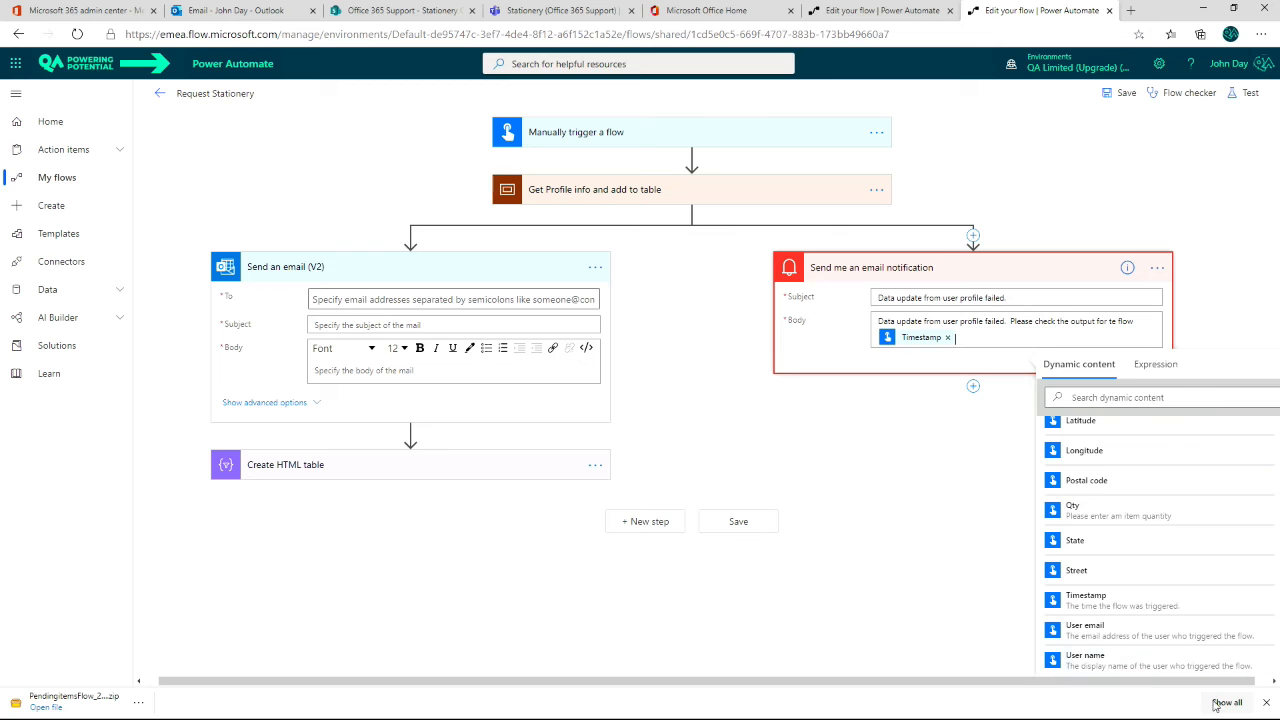
pyautogui.click(1267, 704)
pyautogui.click(945, 596)
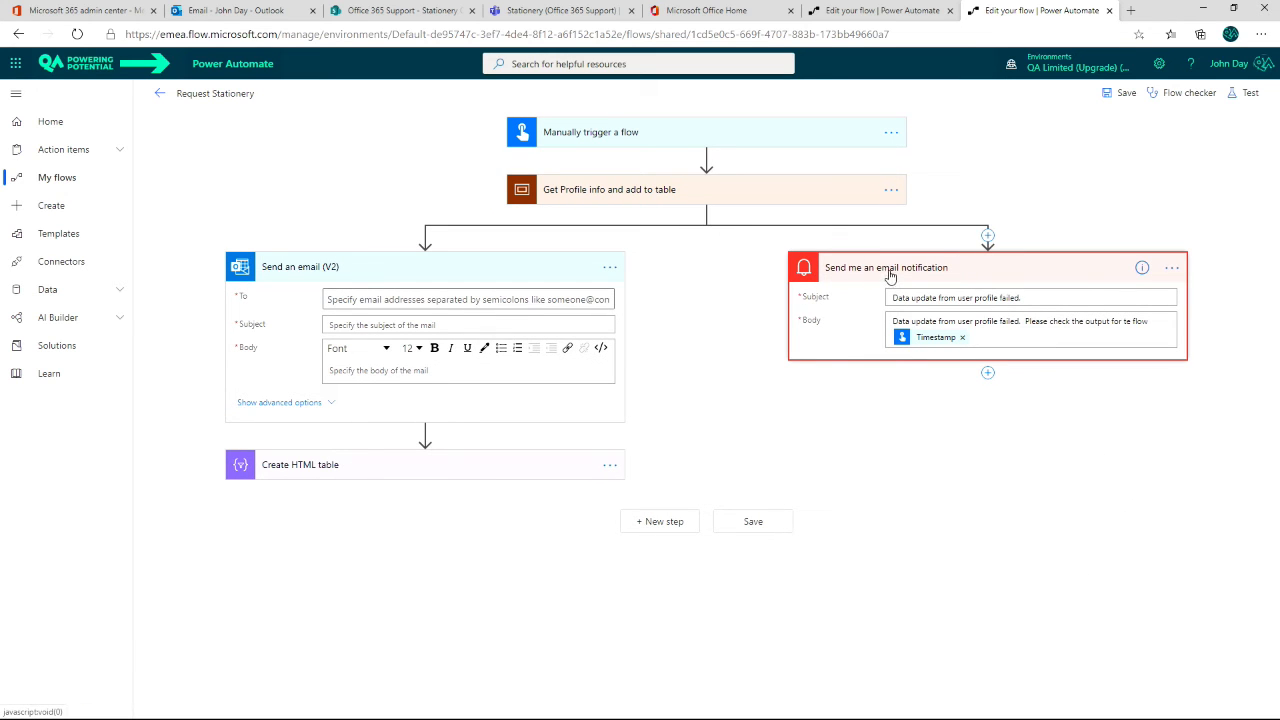
# Step: Configure Send me an email notification to run only after the scope has failed or has timed out
pyautogui.click(1172, 269)
pyautogui.click(1070, 371)
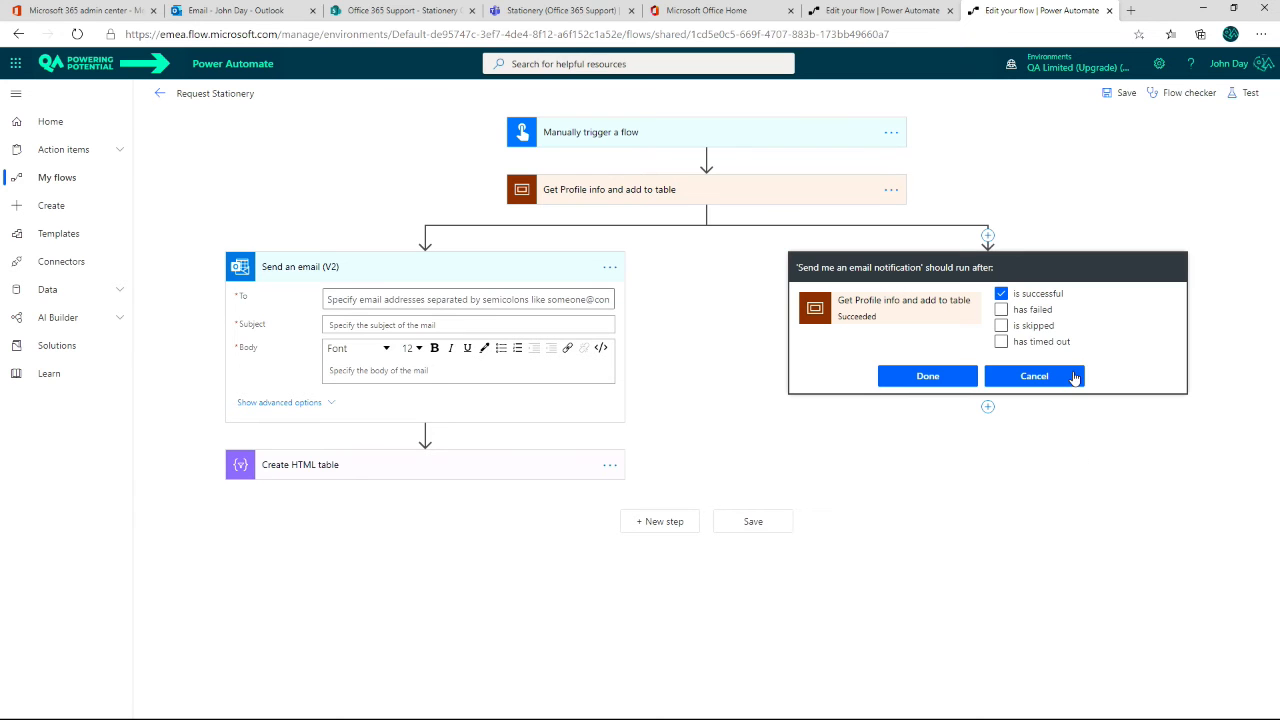
pyautogui.click(1001, 293)
pyautogui.click(1001, 309)
pyautogui.click(1001, 341)
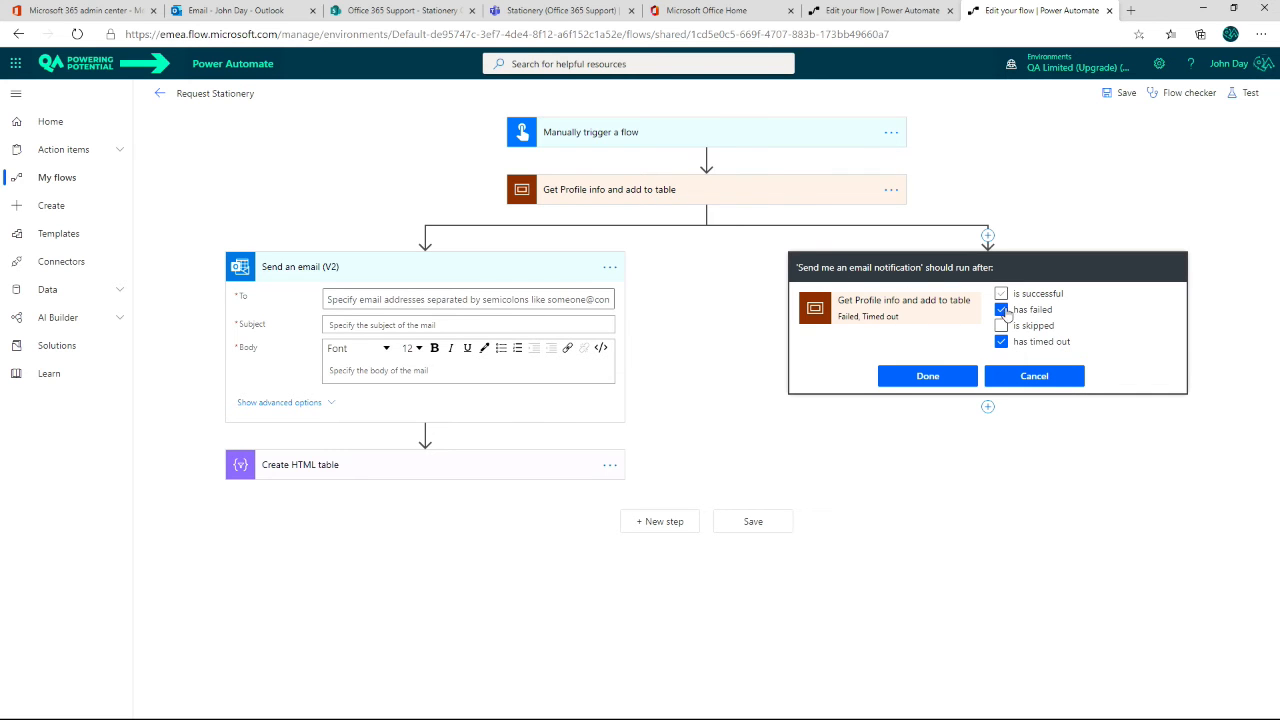
pyautogui.click(927, 376)
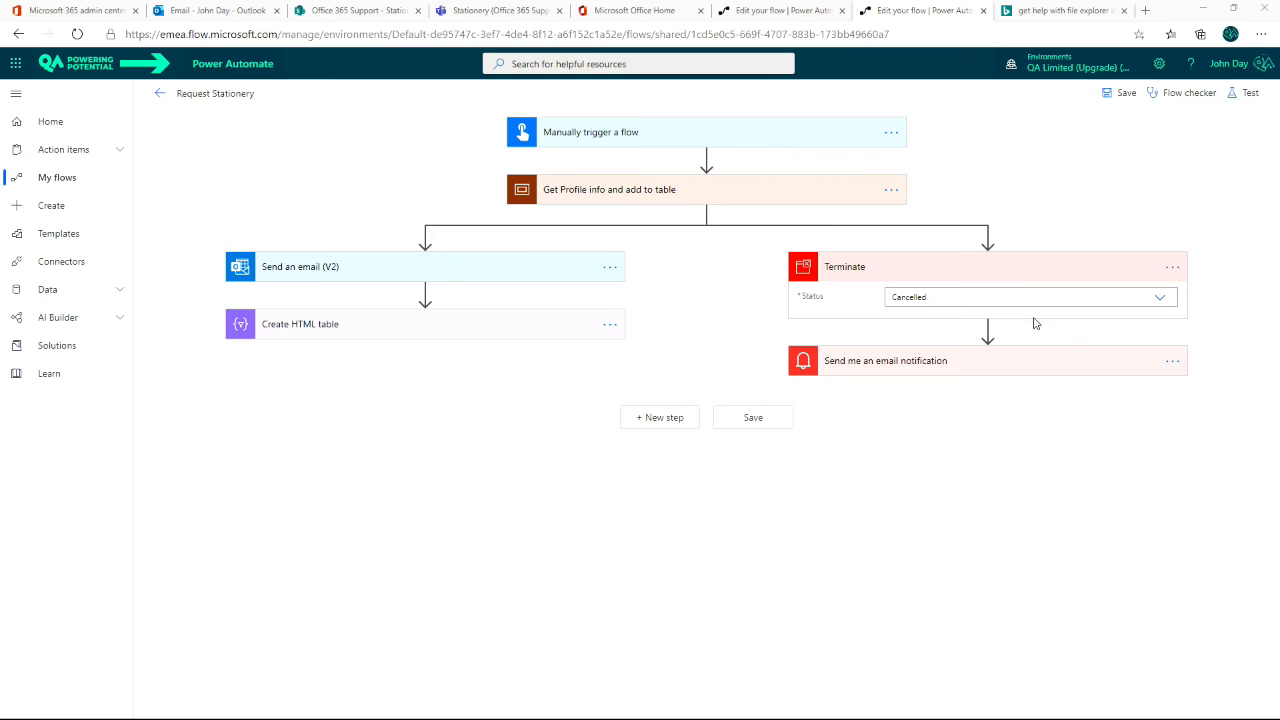
# Step: Delete the Terminate action above Send me an email notification
pyautogui.click(1170, 268)
pyautogui.click(1053, 414)
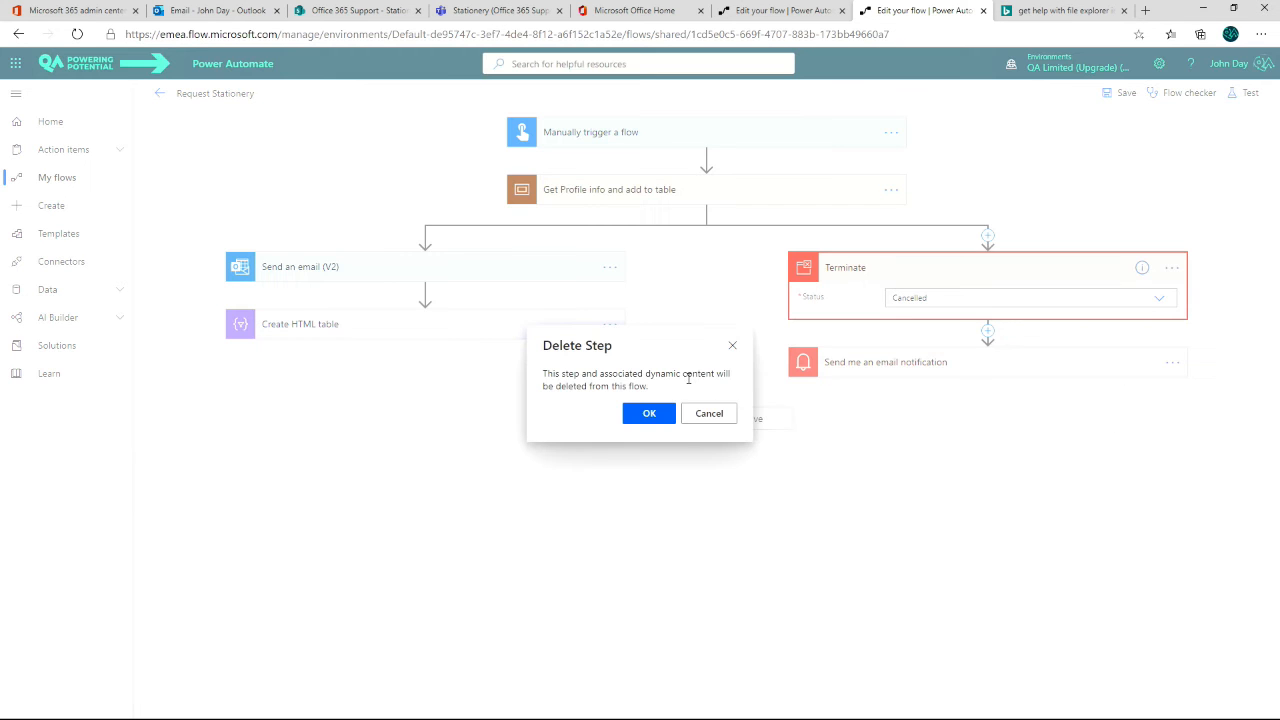
pyautogui.click(649, 414)
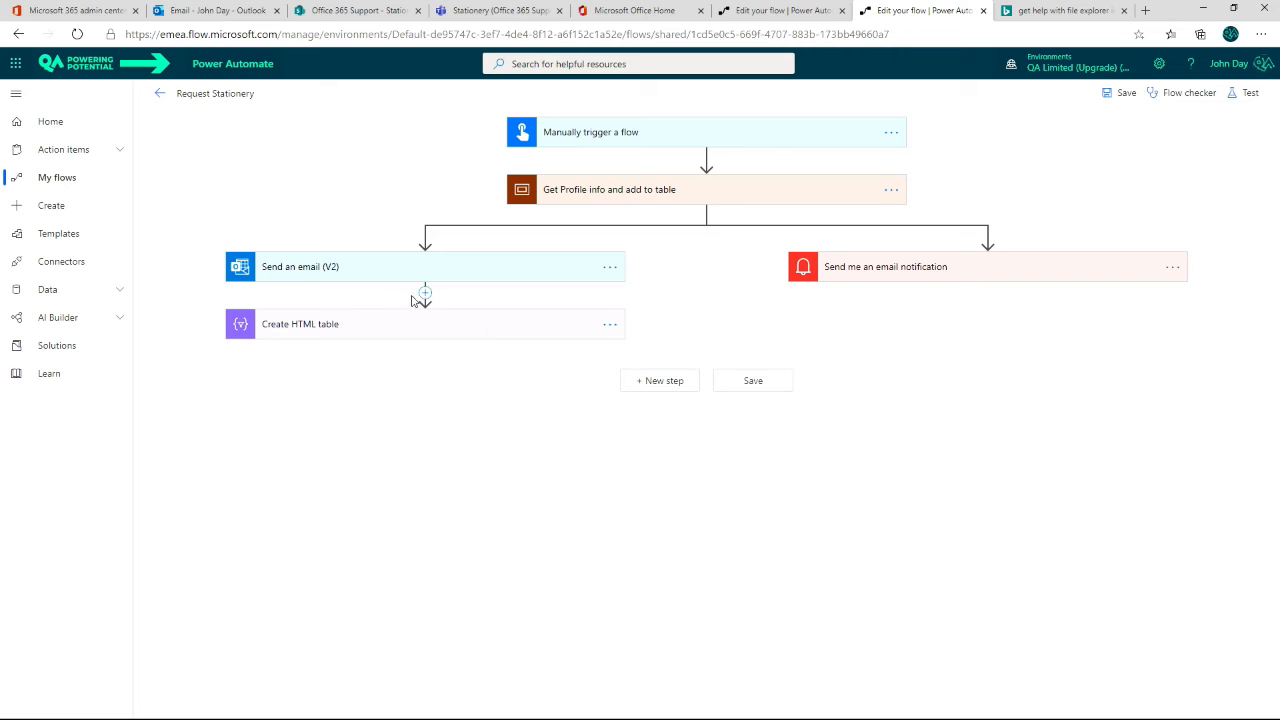
# Step: Insert a Terminate control between Send an email (V2) and Create HTML table with its status set to Succeeded
pyautogui.click(425, 292)
pyautogui.click(428, 313)
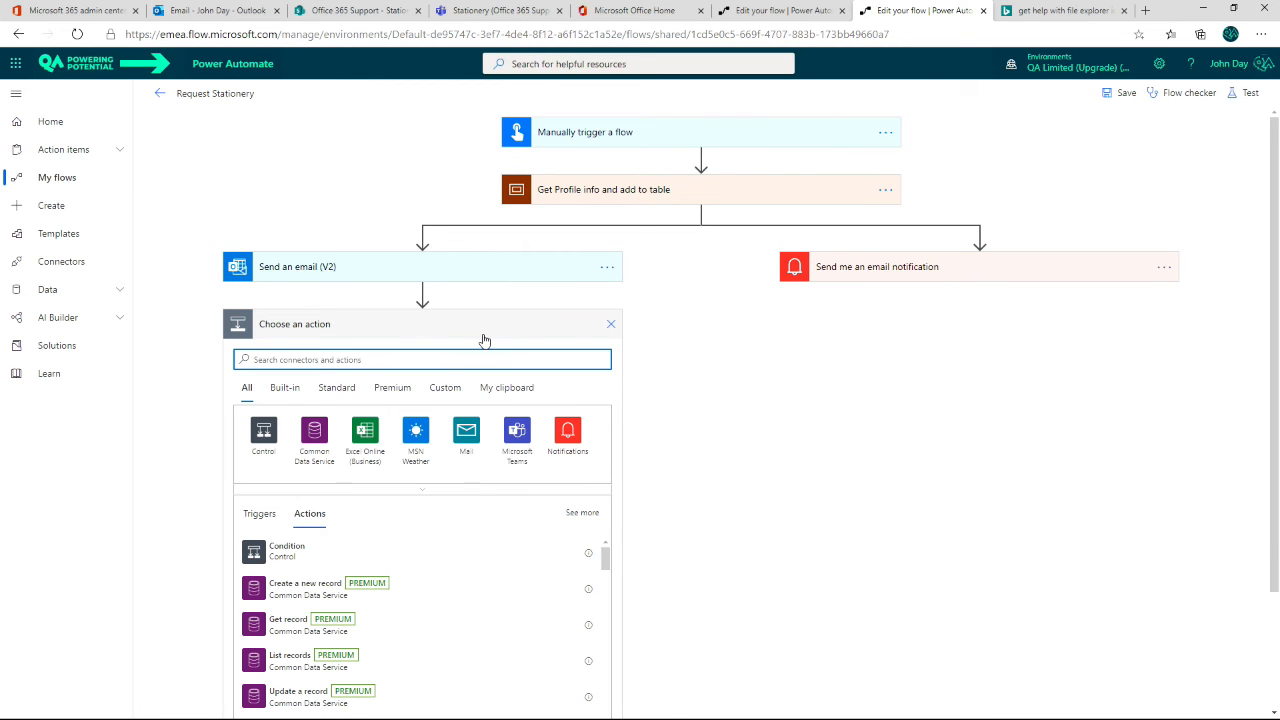
pyautogui.click(263, 432)
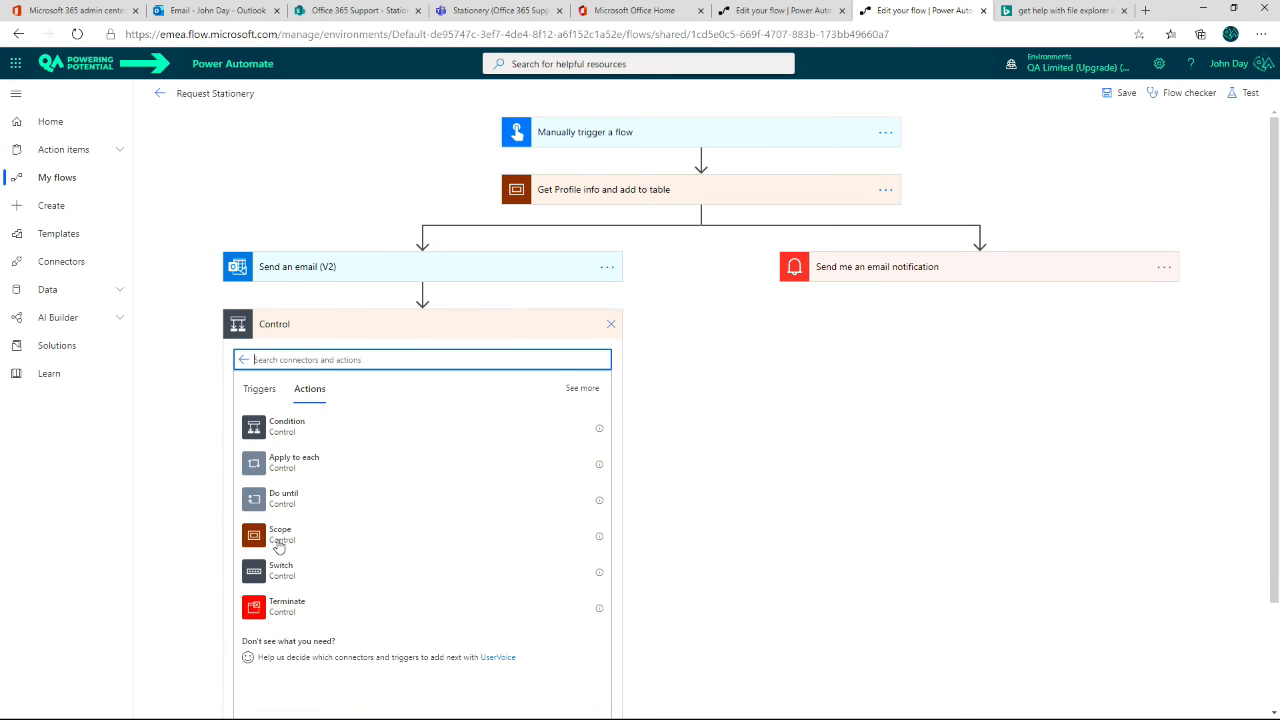
pyautogui.click(260, 615)
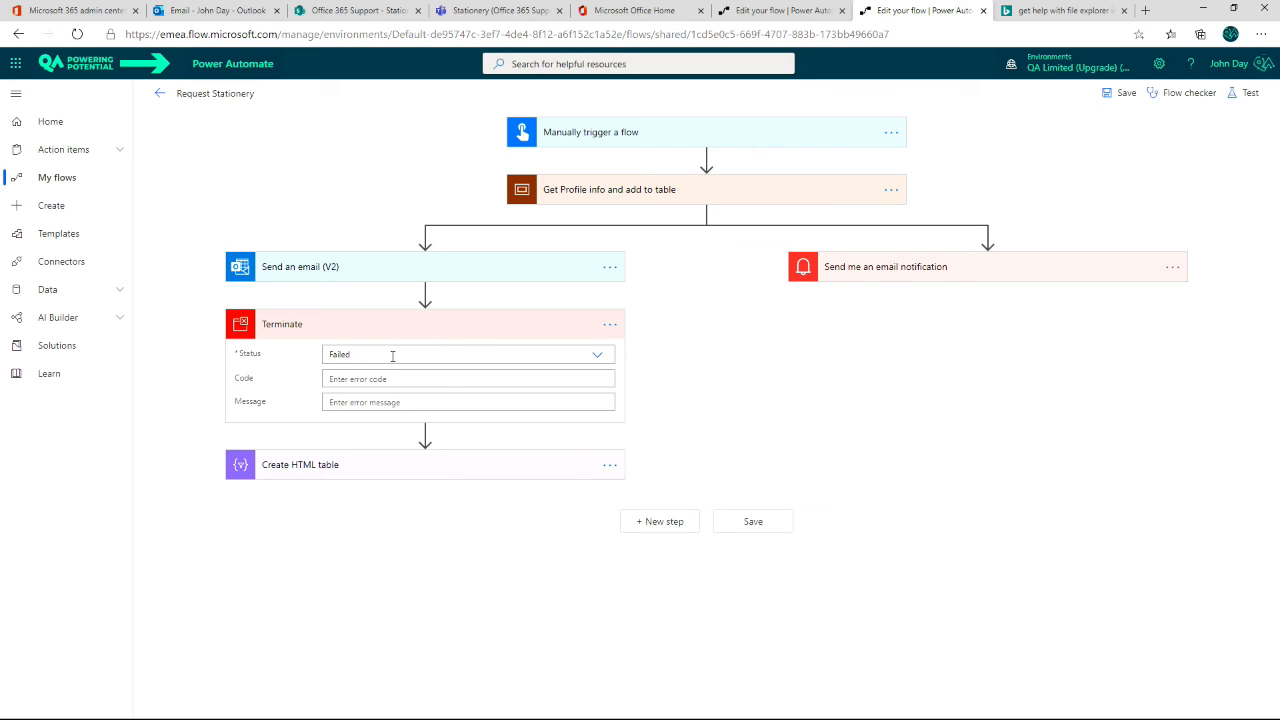
pyautogui.click(598, 356)
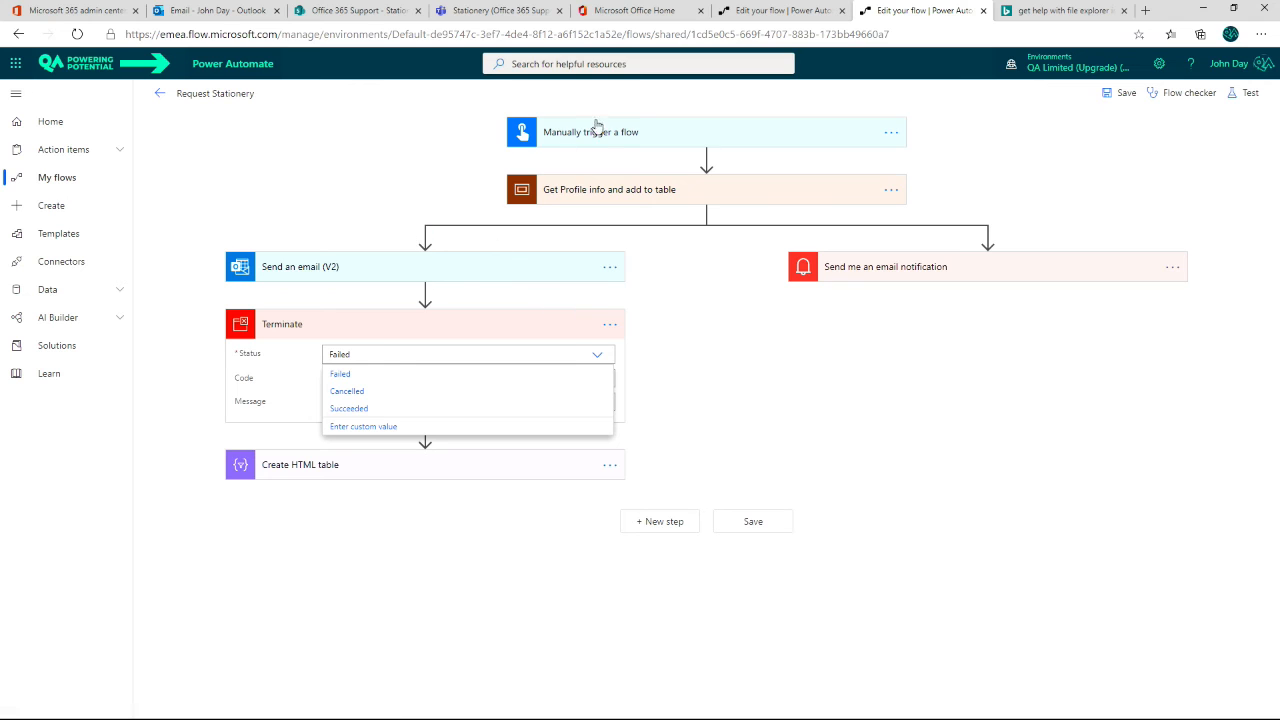
pyautogui.click(350, 409)
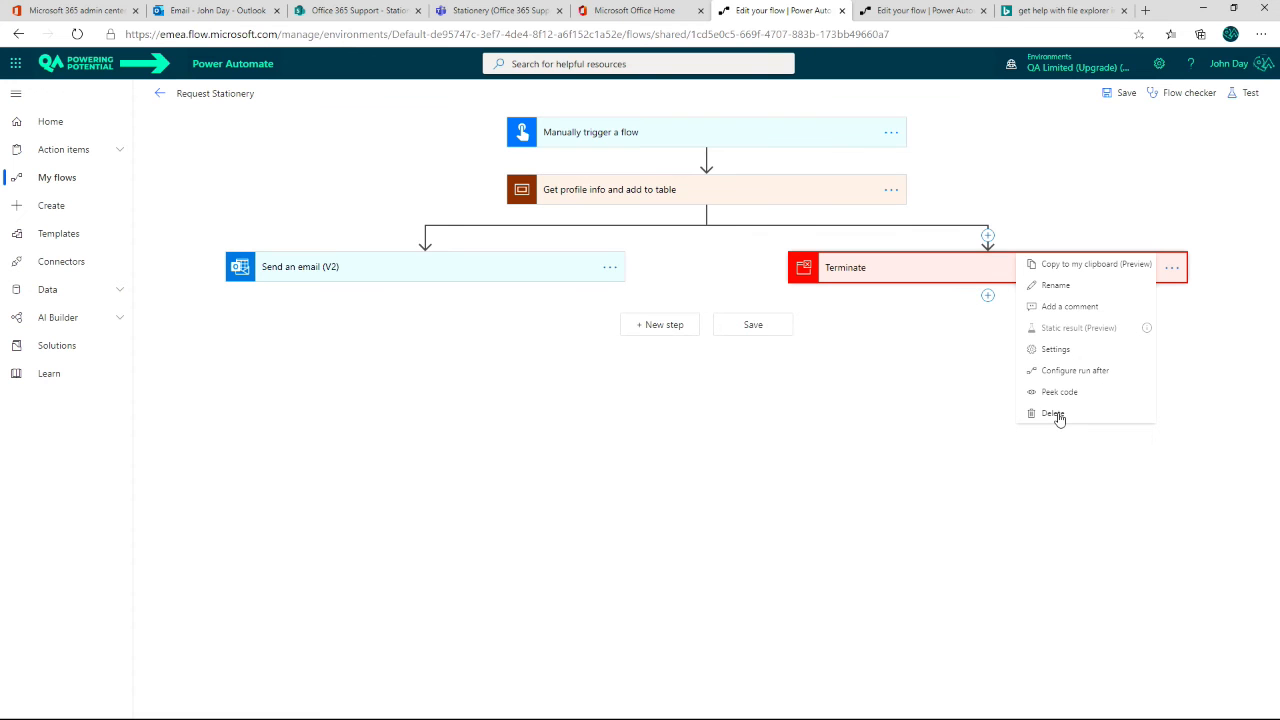
# Step: Delete the step in the parallel branch of the other open Request Stationery flow
pyautogui.click(1055, 415)
pyautogui.click(649, 413)
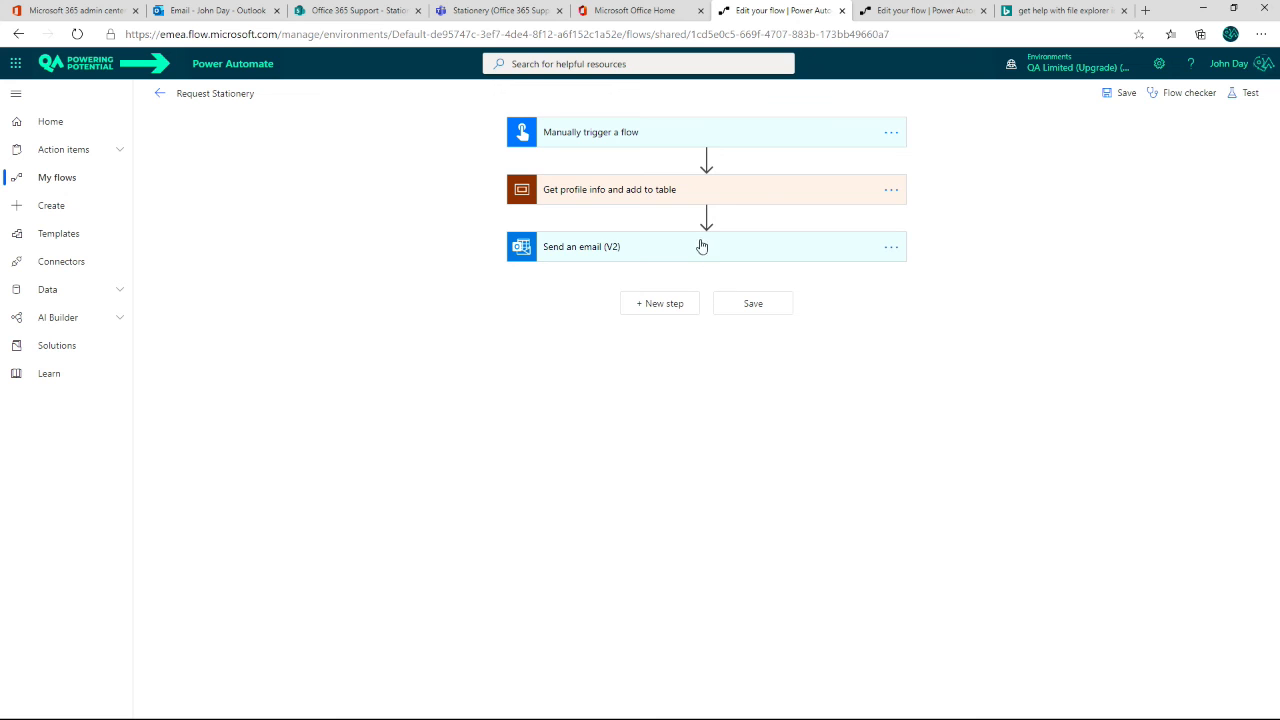
# Step: Add a parallel branch after the Get profile info and add to table scope containing a Terminate control with status Failed
pyautogui.click(706, 218)
pyautogui.click(740, 259)
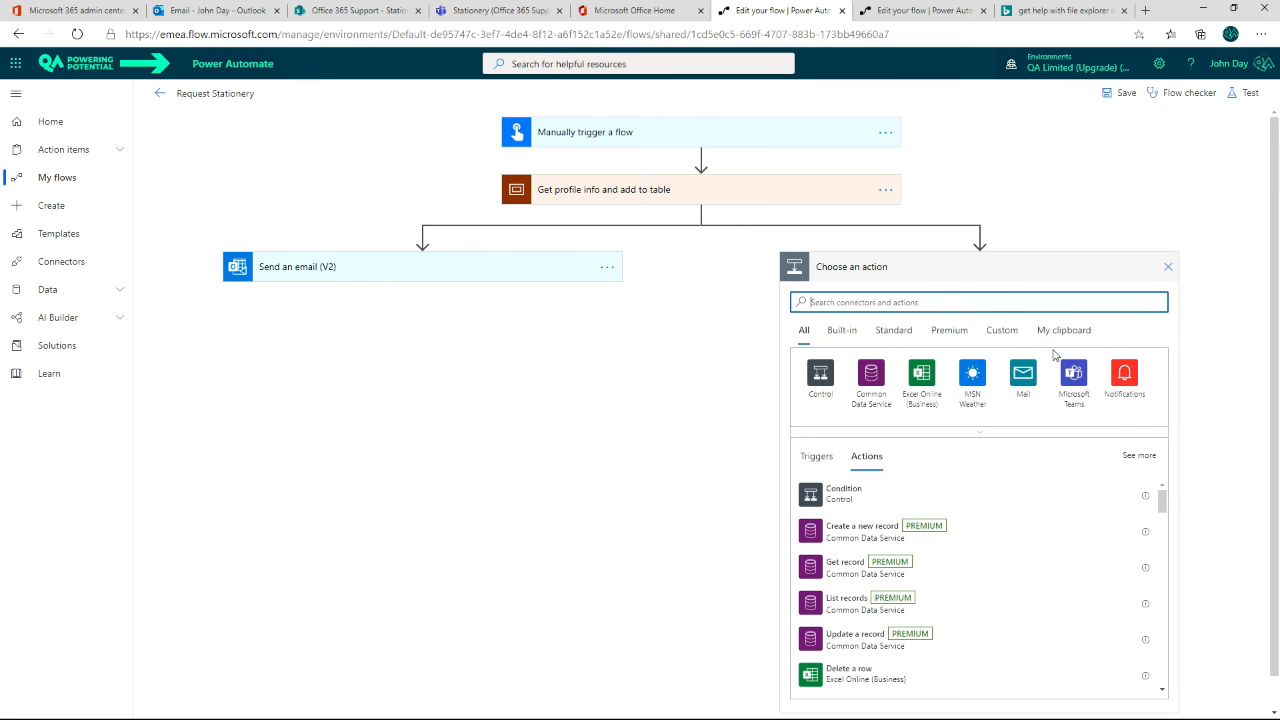
pyautogui.click(820, 373)
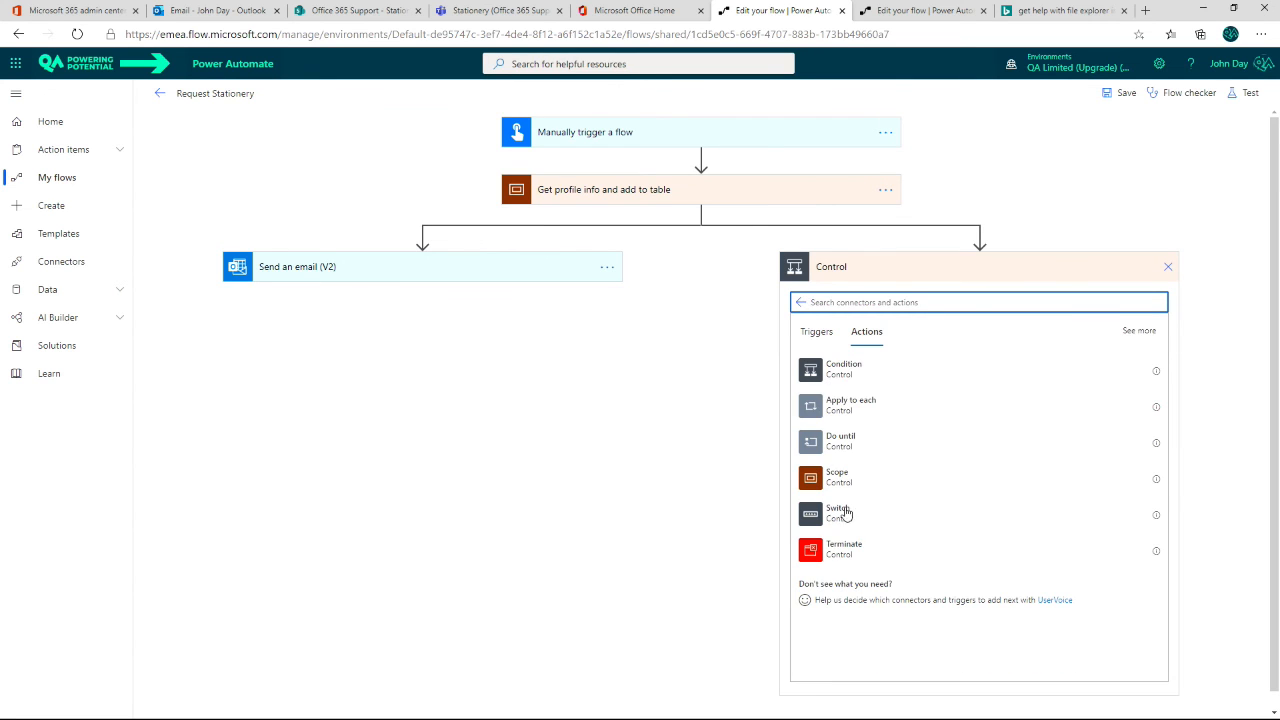
pyautogui.click(840, 549)
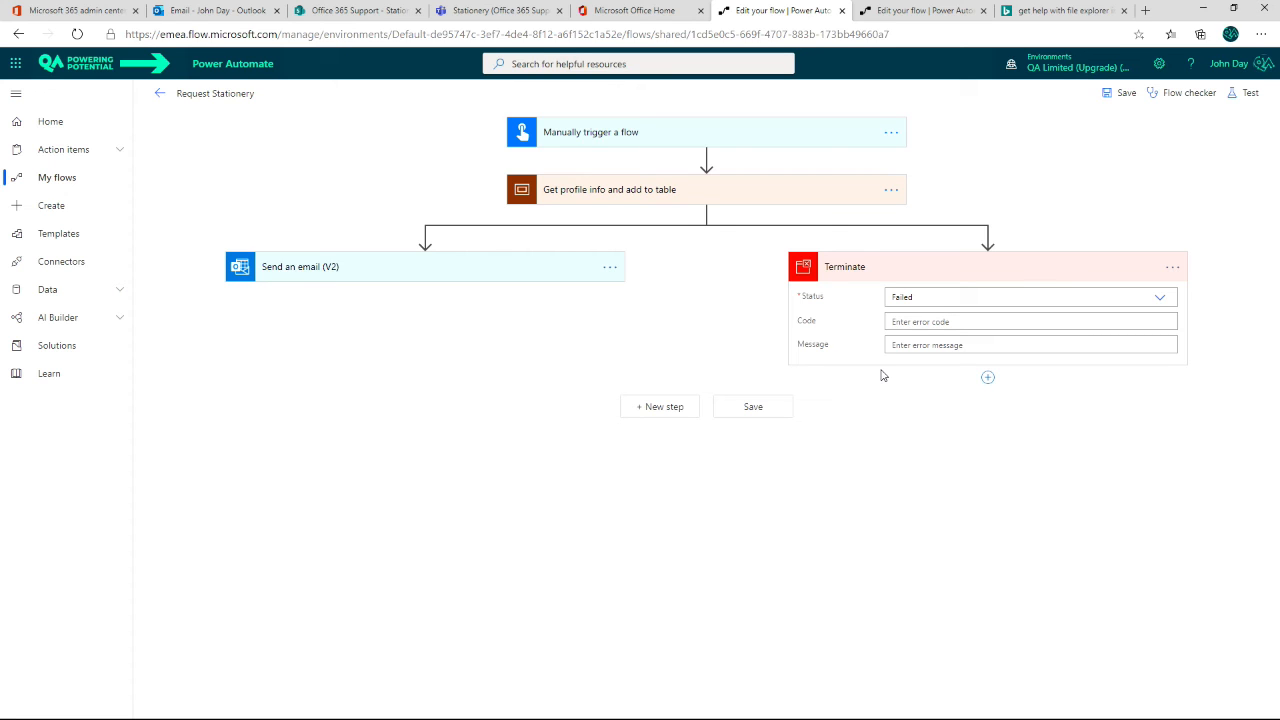
pyautogui.click(971, 299)
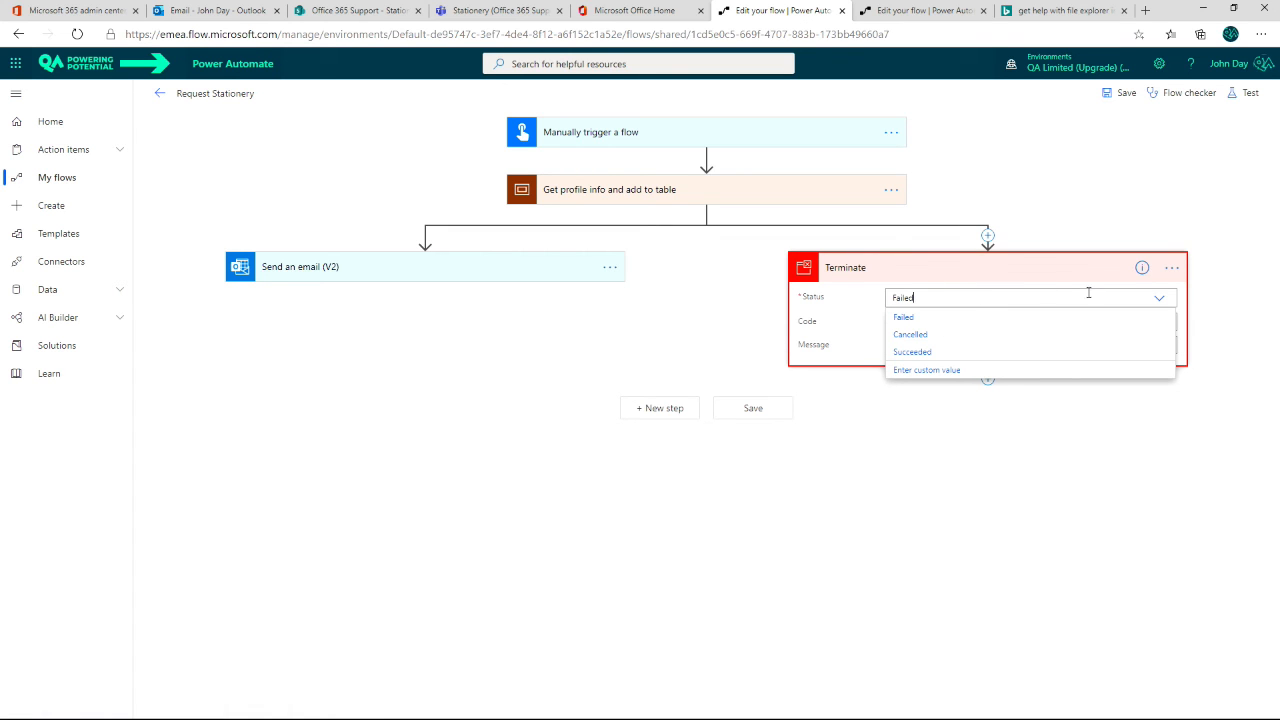
pyautogui.click(1160, 299)
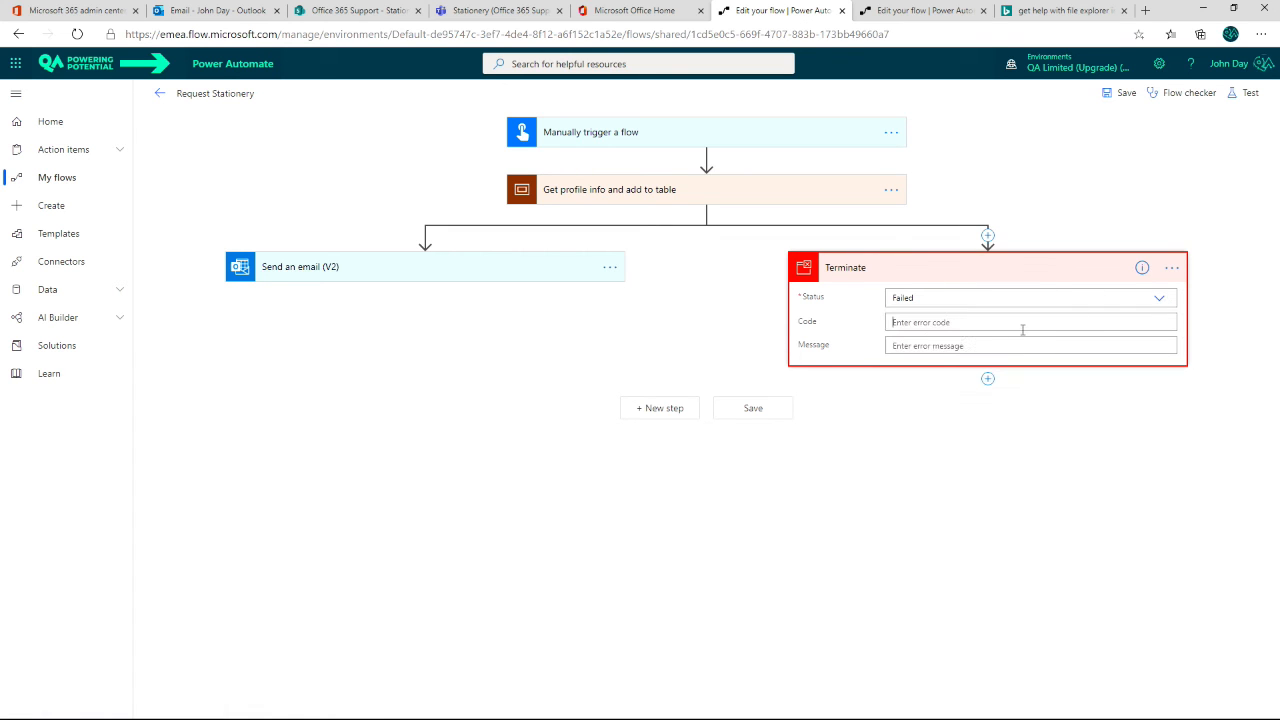
# Step: Set the Terminate code to Err_199 and begin its message with "Profile infomation coud not be added to Table. View the"
pyautogui.click(930, 322)
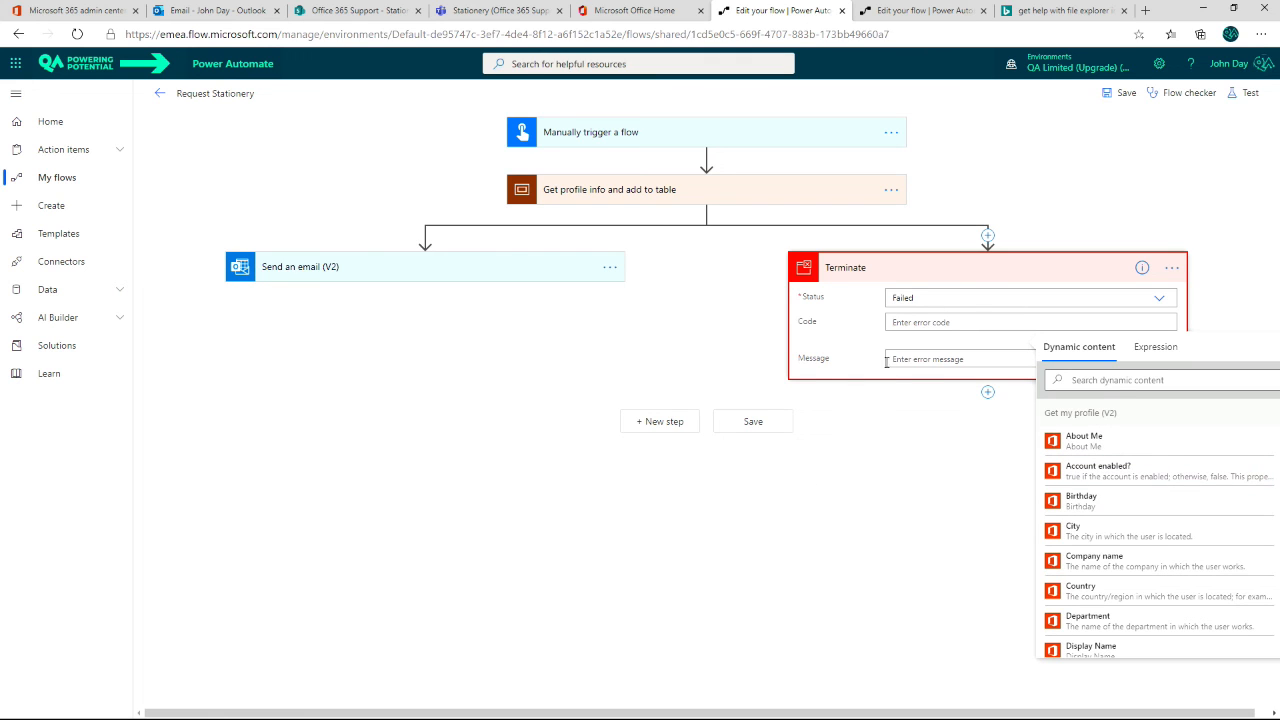
pyautogui.write('Err_199')
pyautogui.click(892, 359)
pyautogui.write('Profile infomation')
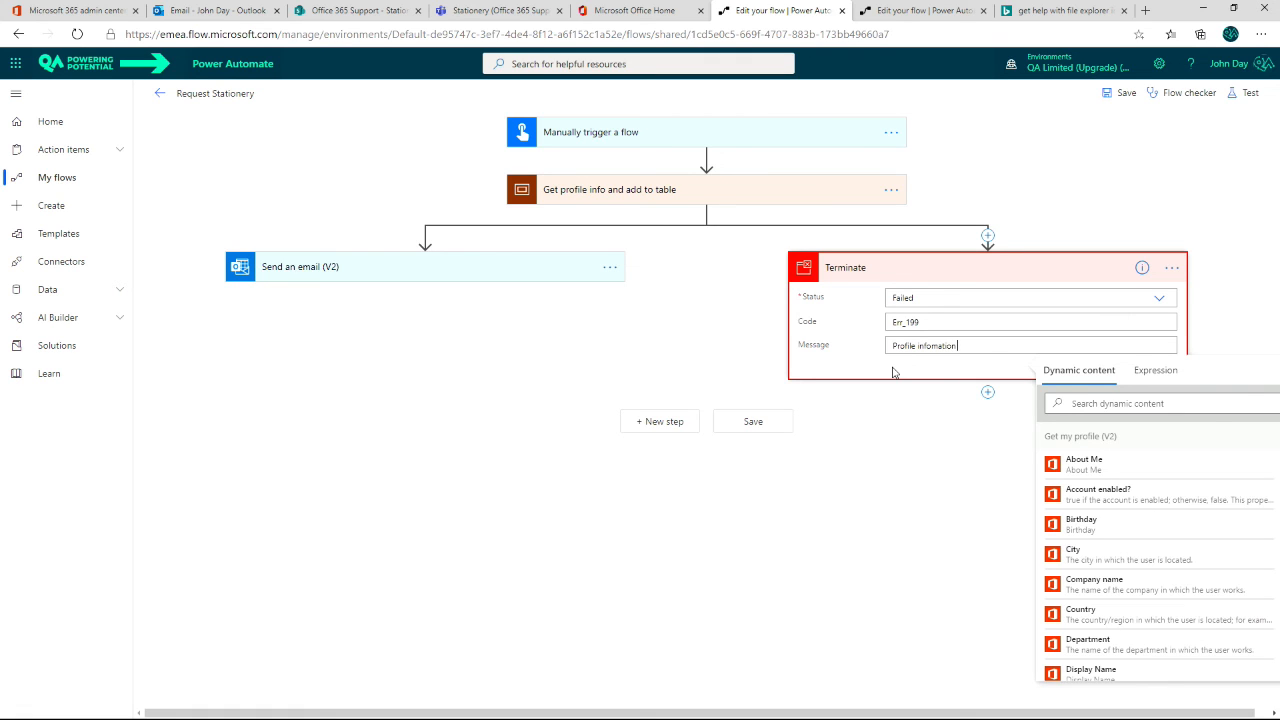
pyautogui.write(' coud not be added to T')
pyautogui.write('able.  View the')
# Step: Complete the Terminate message with "run of the flow at" followed by the trigger's Timestamp dynamic content
pyautogui.scroll(-8, 1100, 505)
pyautogui.scroll(-2, 1100, 505)
pyautogui.scroll(-1, 1100, 507)
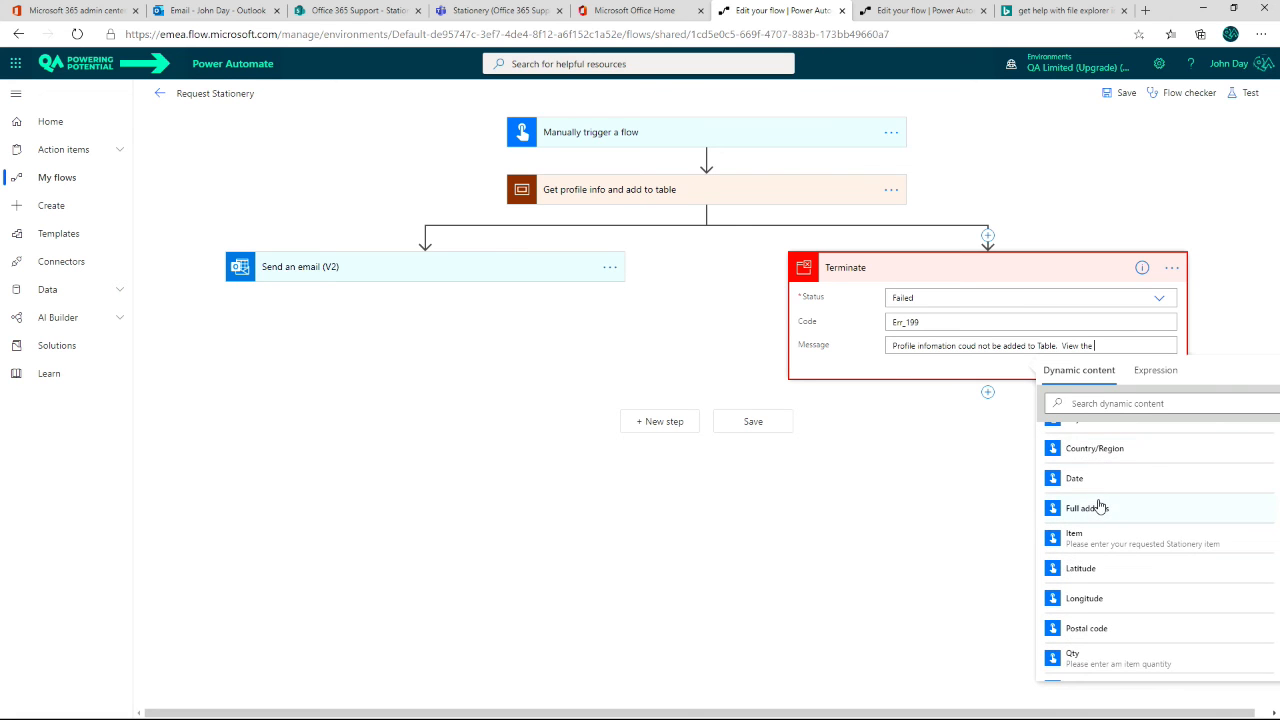
pyautogui.scroll(1, 1100, 507)
pyautogui.scroll(-3, 1100, 507)
pyautogui.scroll(-3, 1100, 507)
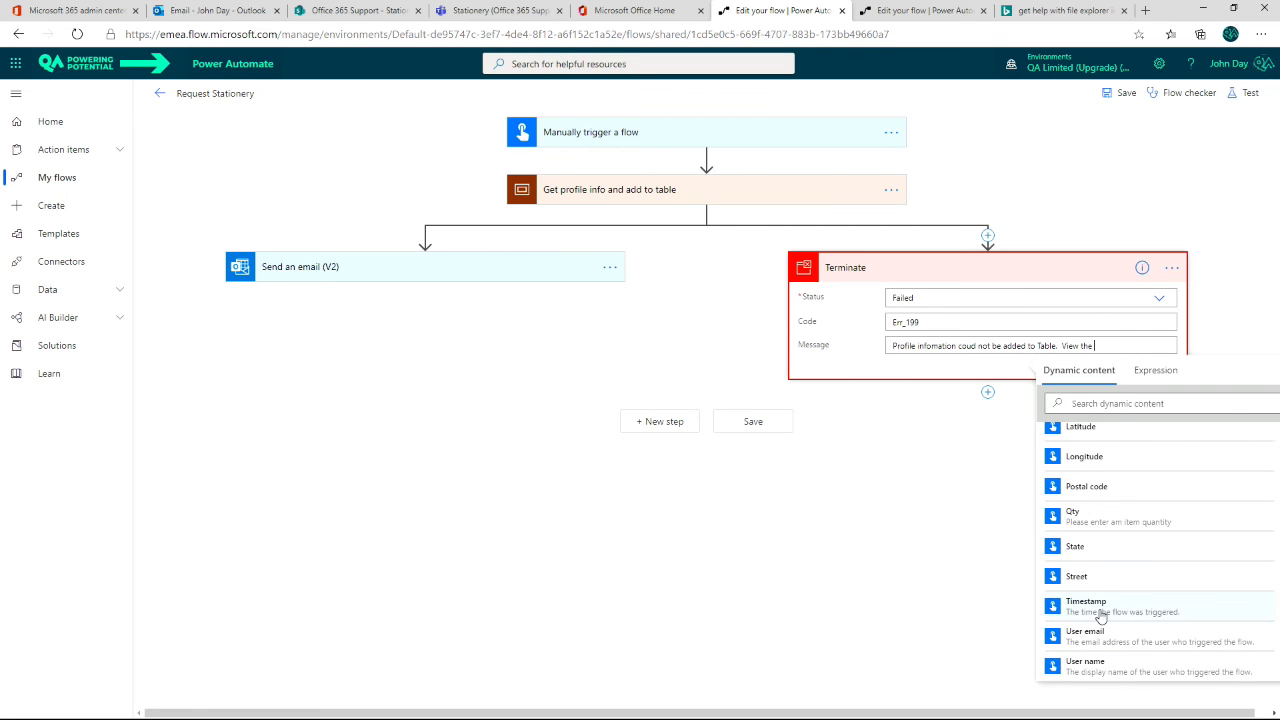
pyautogui.click(1100, 612)
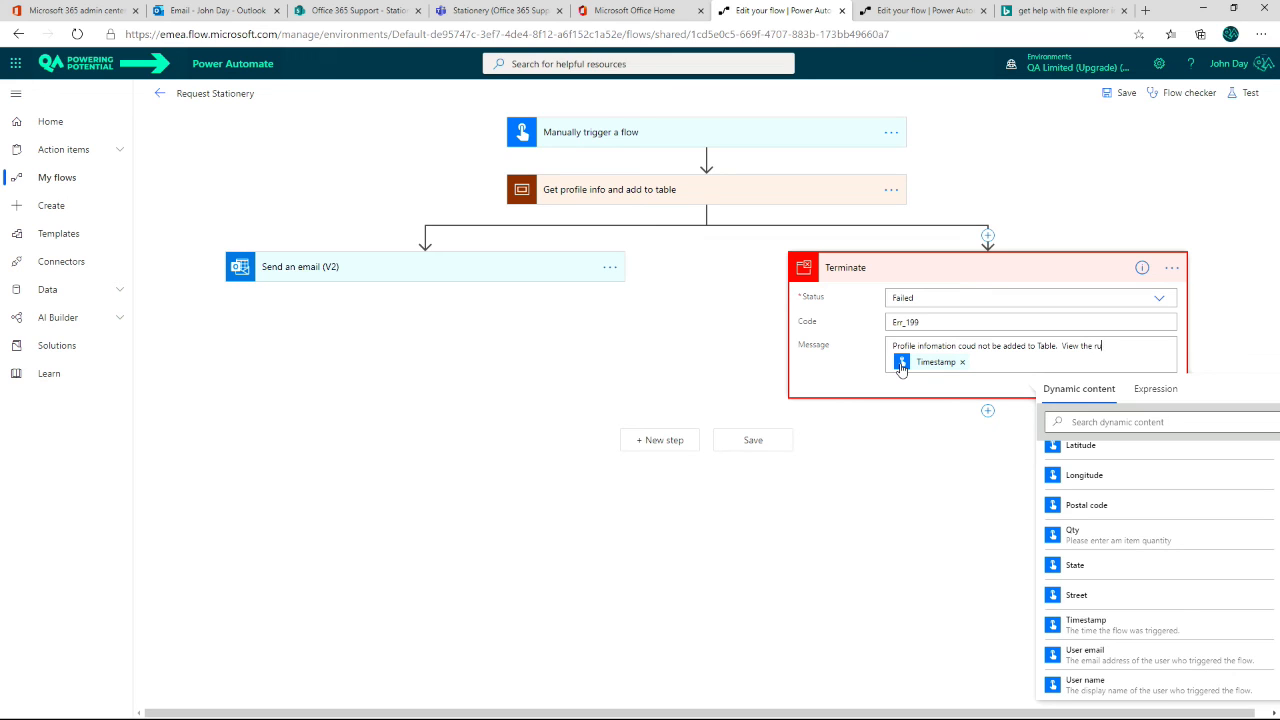
pyautogui.write('the flow at')
pyautogui.scroll(3, 1137, 535)
pyautogui.click(995, 388)
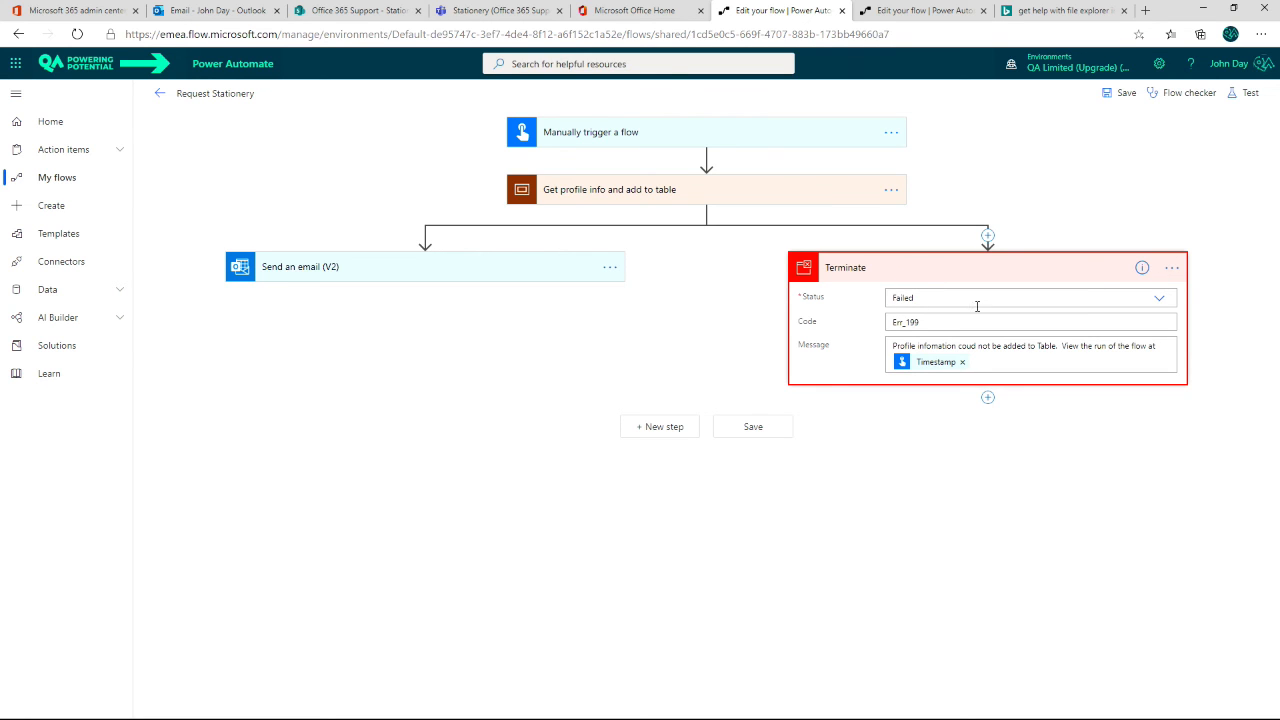
# Step: Configure Terminate to run only after the scope has failed or has timed out
pyautogui.click(1172, 268)
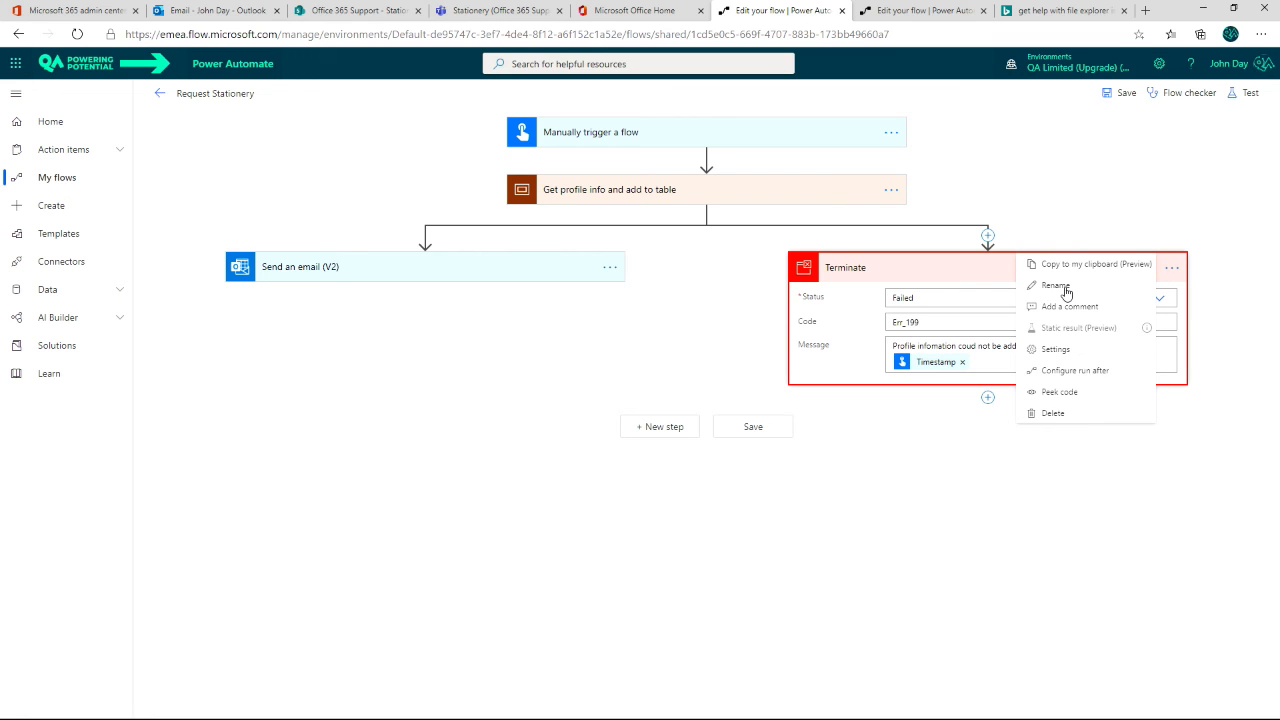
pyautogui.click(1067, 376)
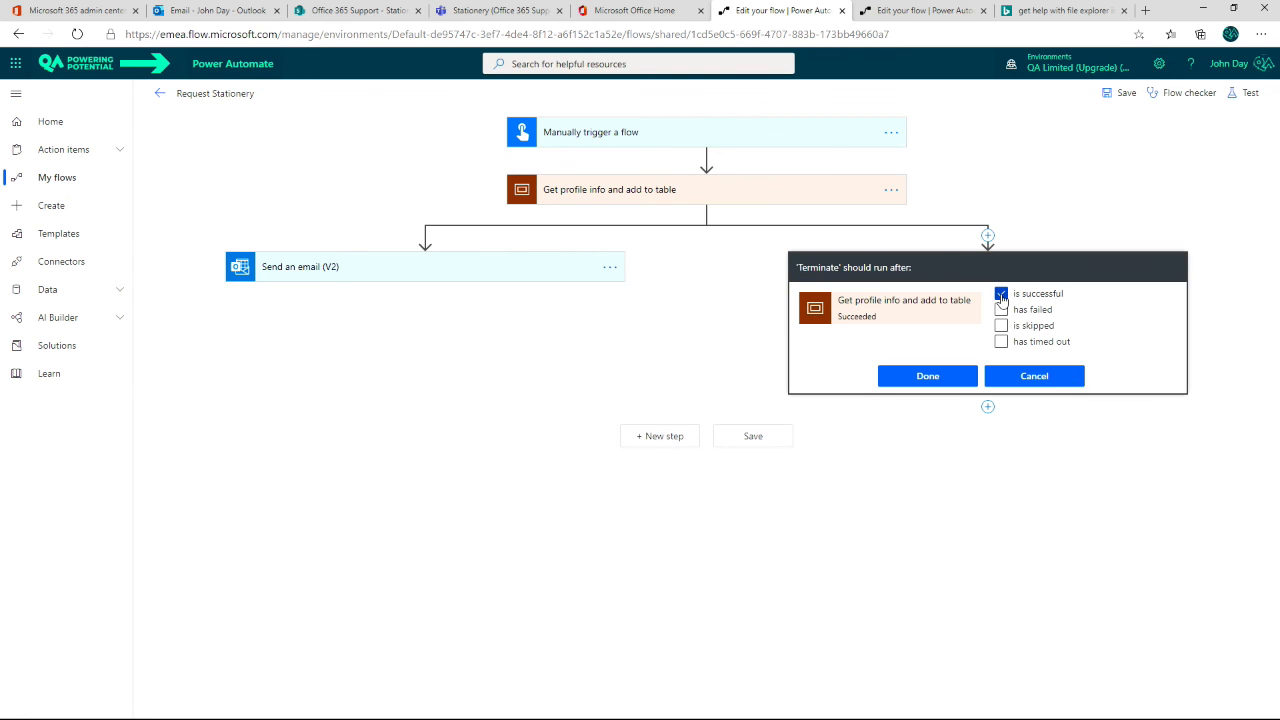
pyautogui.click(1001, 310)
pyautogui.click(1001, 293)
pyautogui.click(1001, 341)
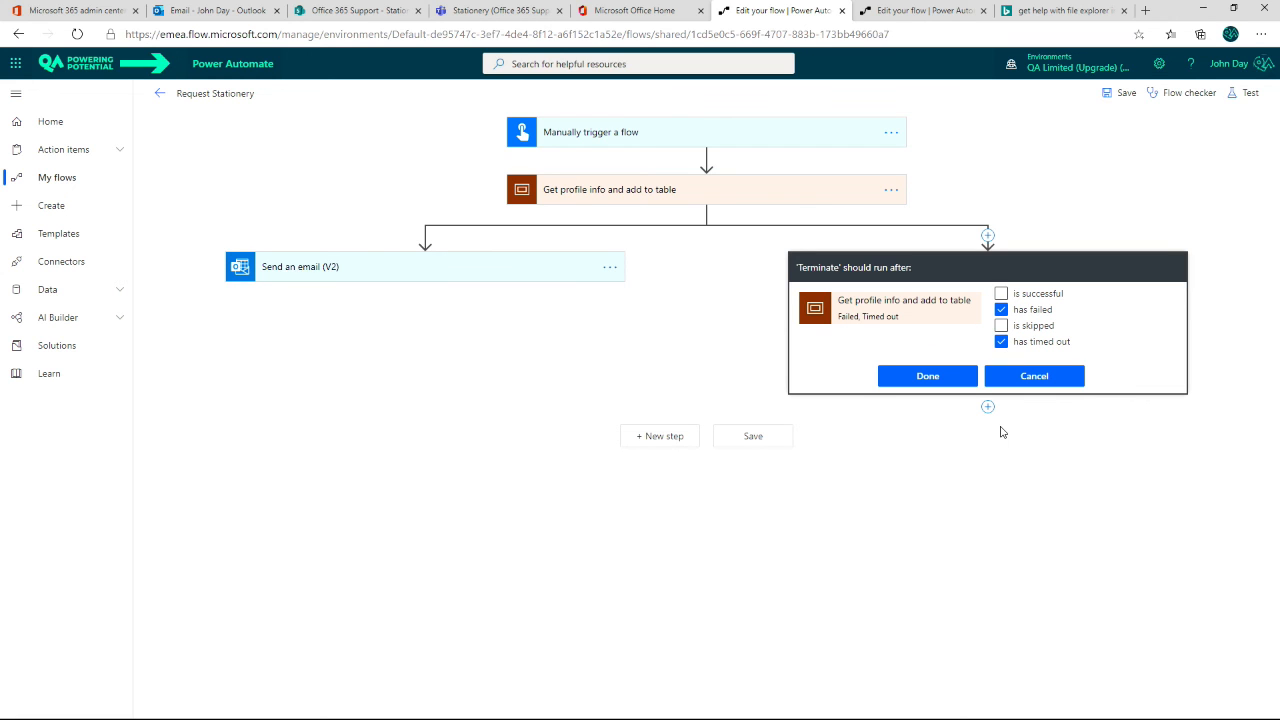
pyautogui.click(928, 378)
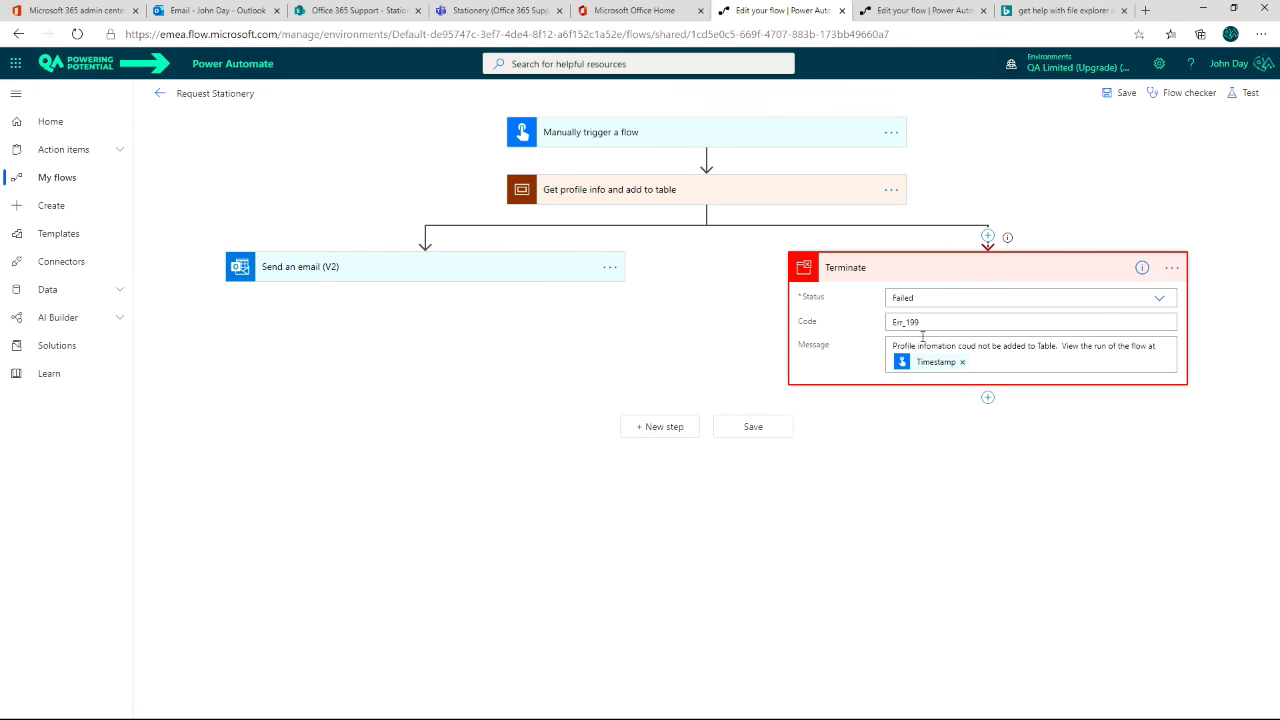
# Step: Configure Send an email (V2) to run only after the scope has failed or has timed out
pyautogui.click(610, 268)
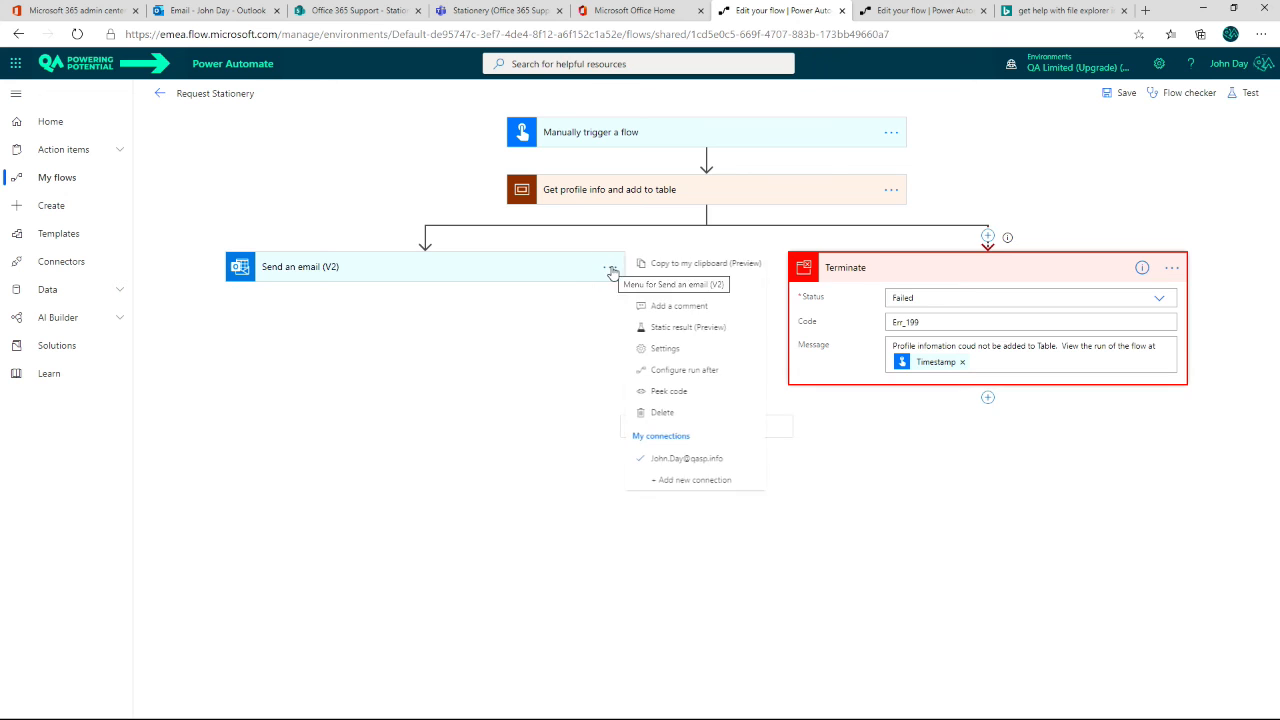
pyautogui.click(676, 374)
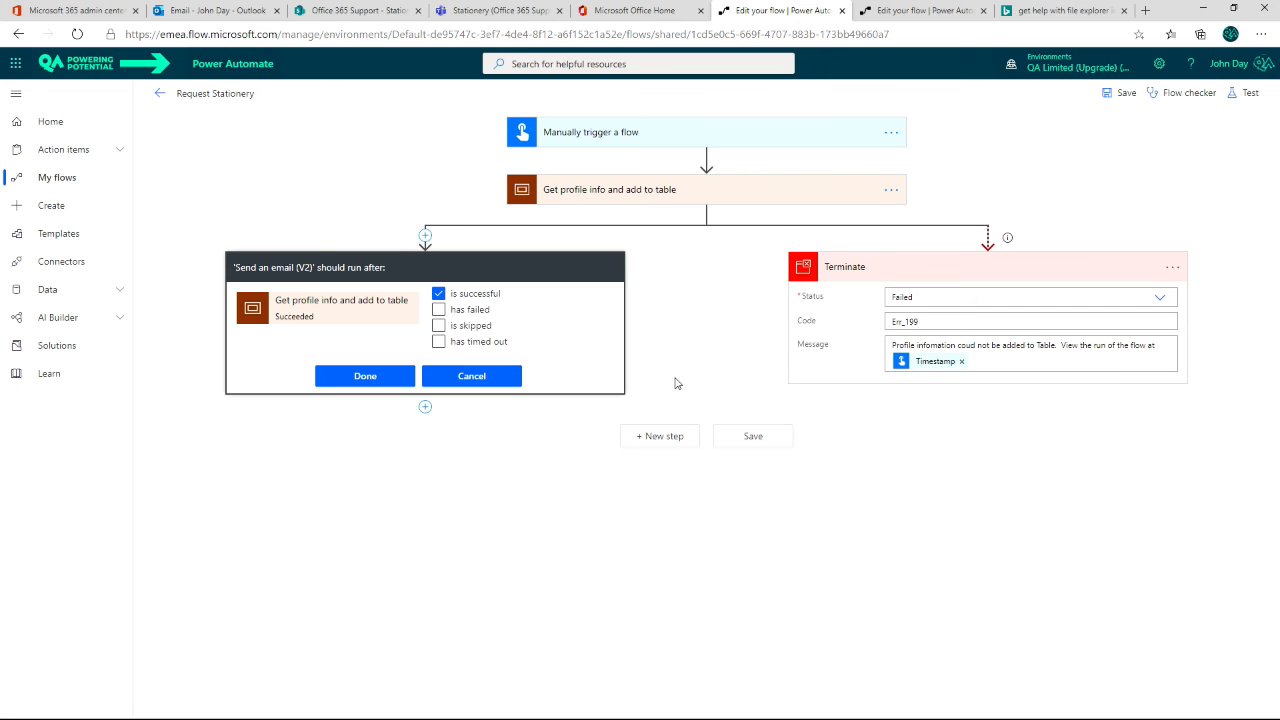
pyautogui.click(438, 293)
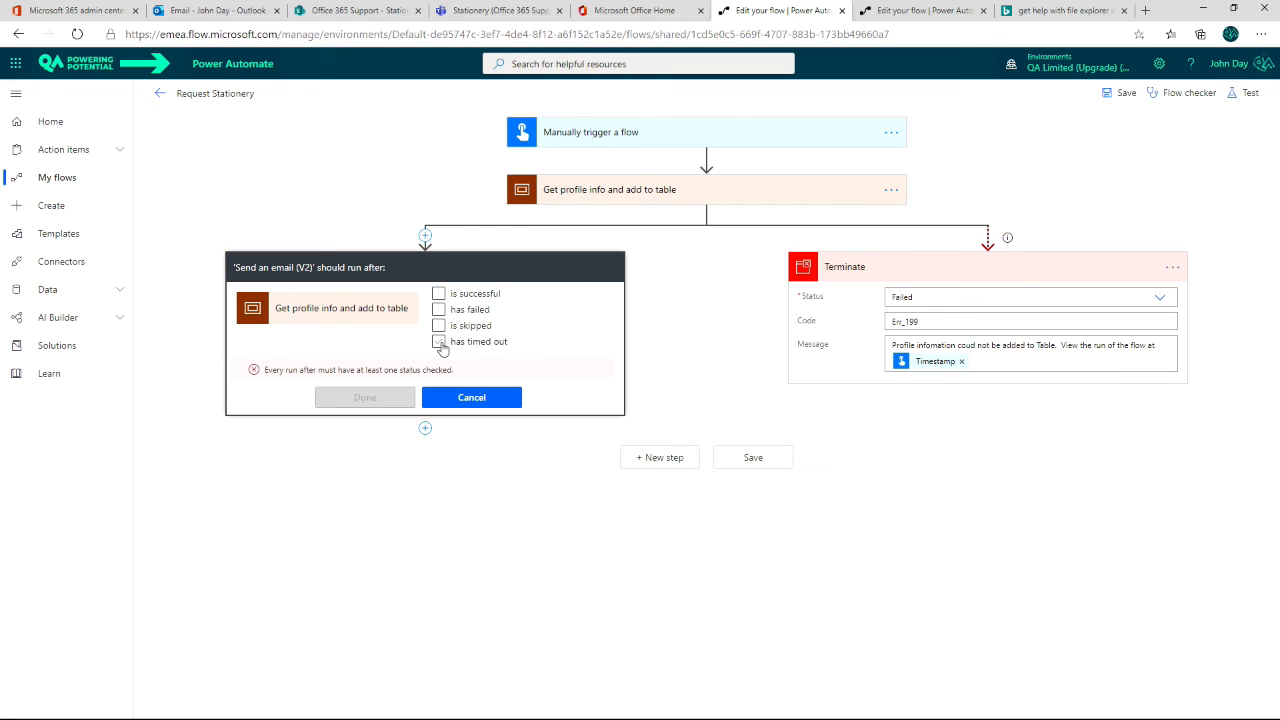
pyautogui.click(439, 342)
pyautogui.click(438, 309)
pyautogui.click(398, 378)
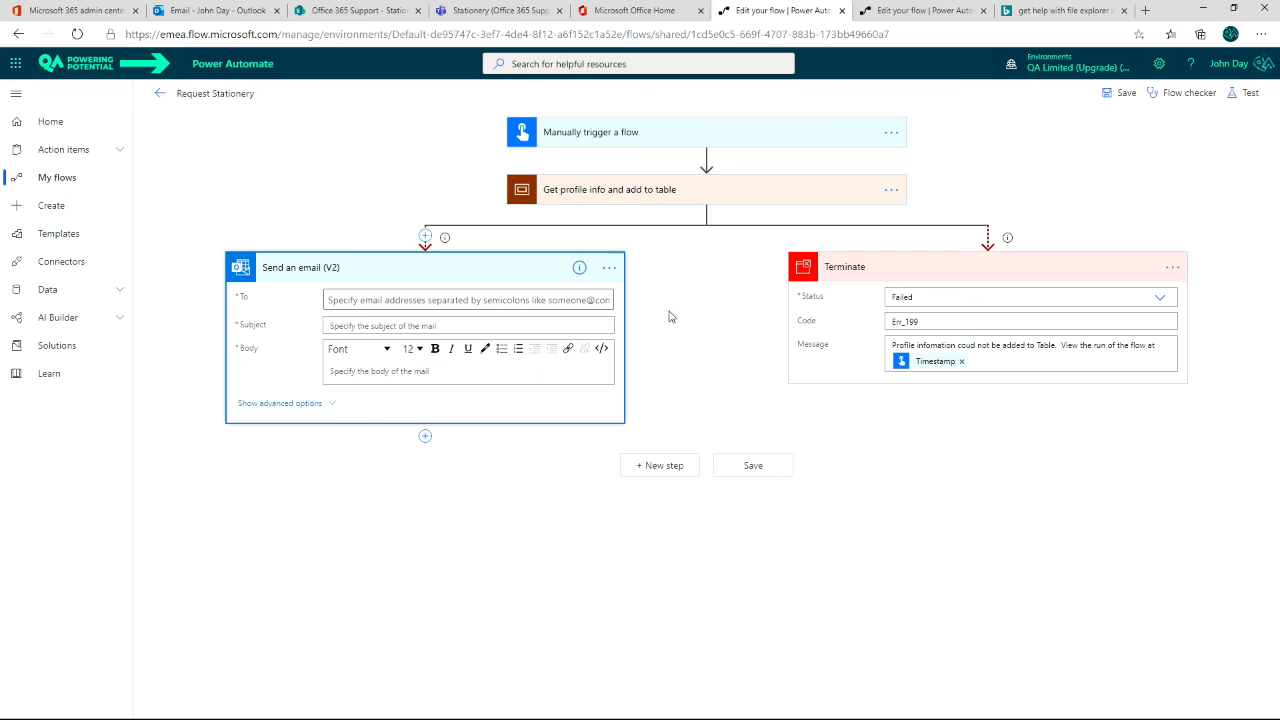
# Step: Configure the Terminate action to run only after the scope is successful
pyautogui.click(1172, 267)
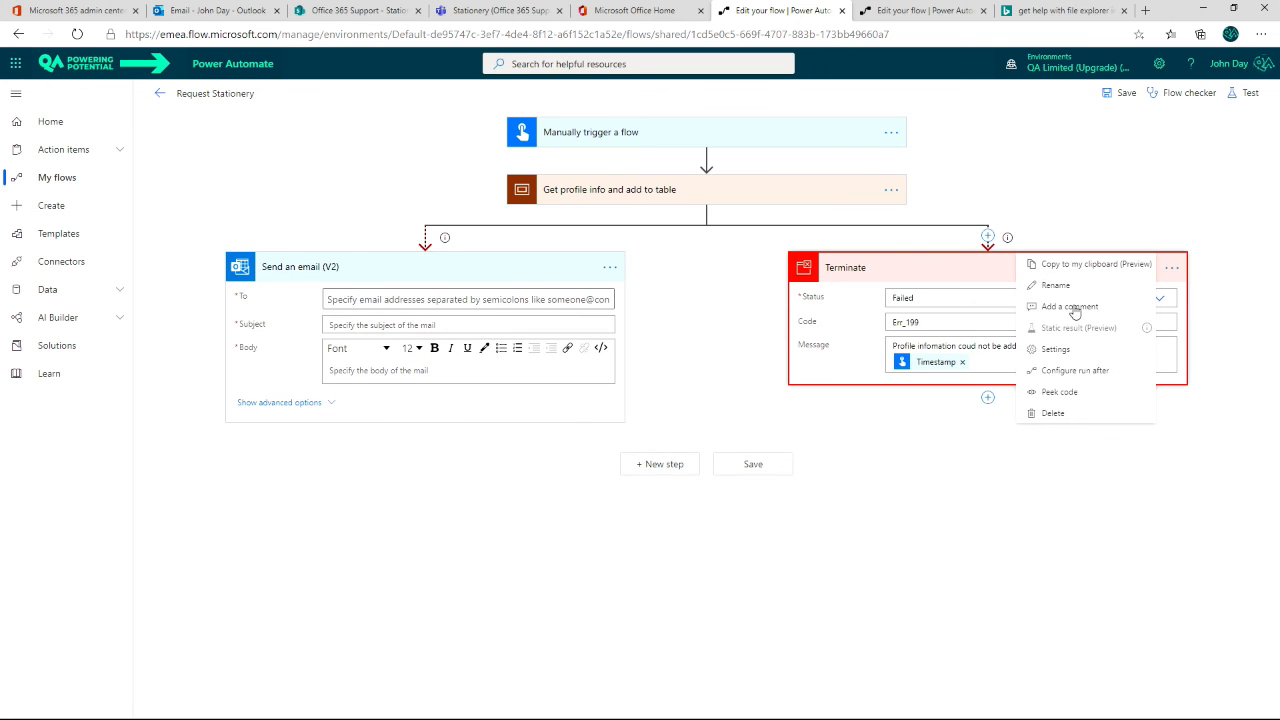
pyautogui.click(1075, 370)
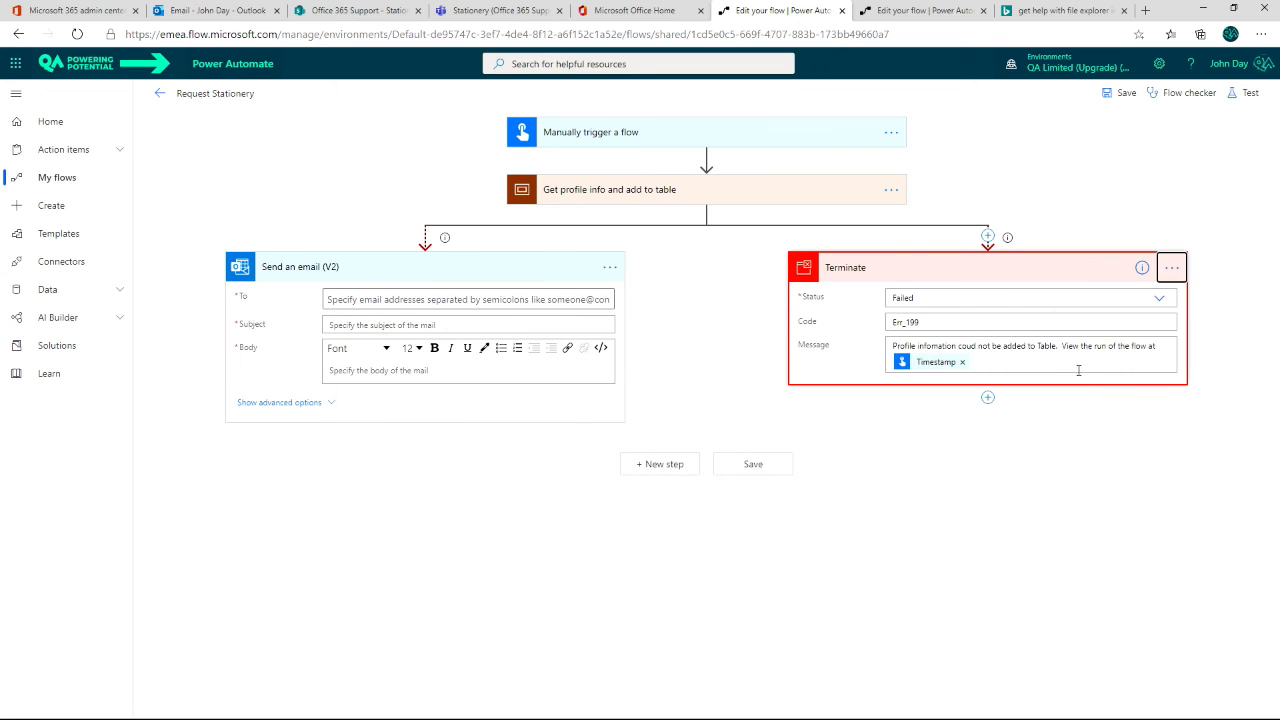
pyautogui.click(1002, 310)
pyautogui.click(1002, 343)
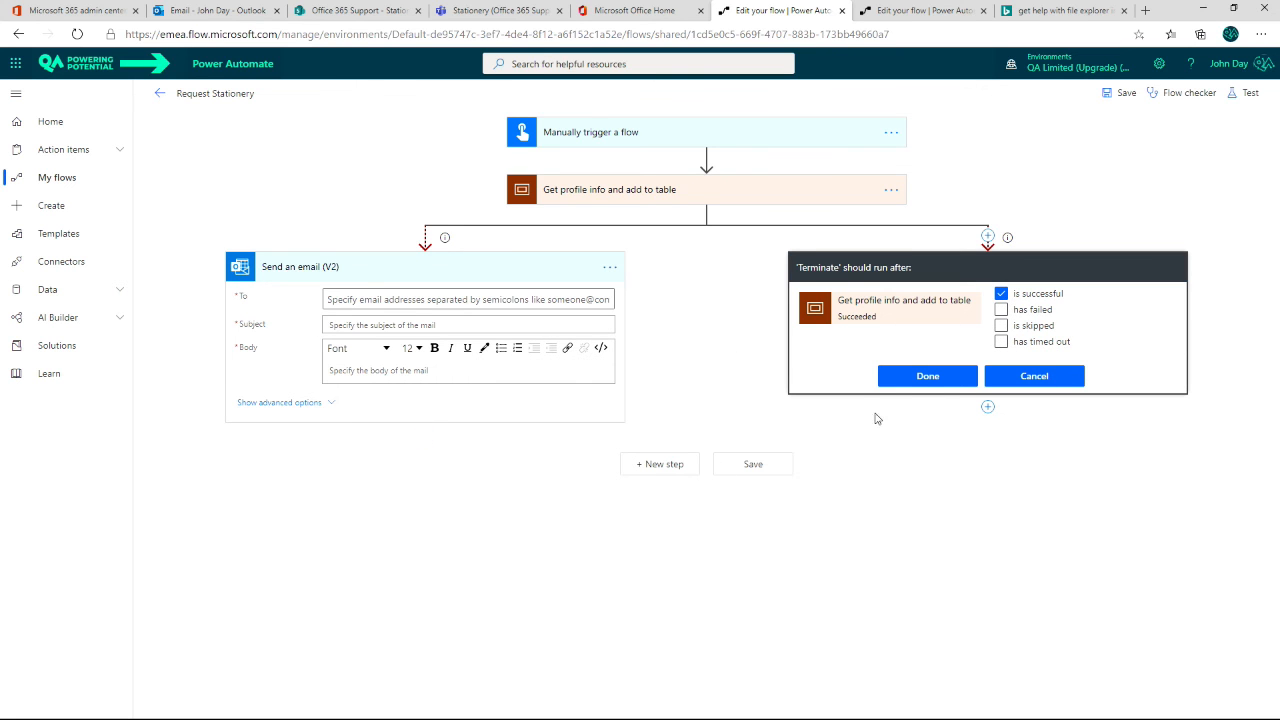
pyautogui.click(927, 376)
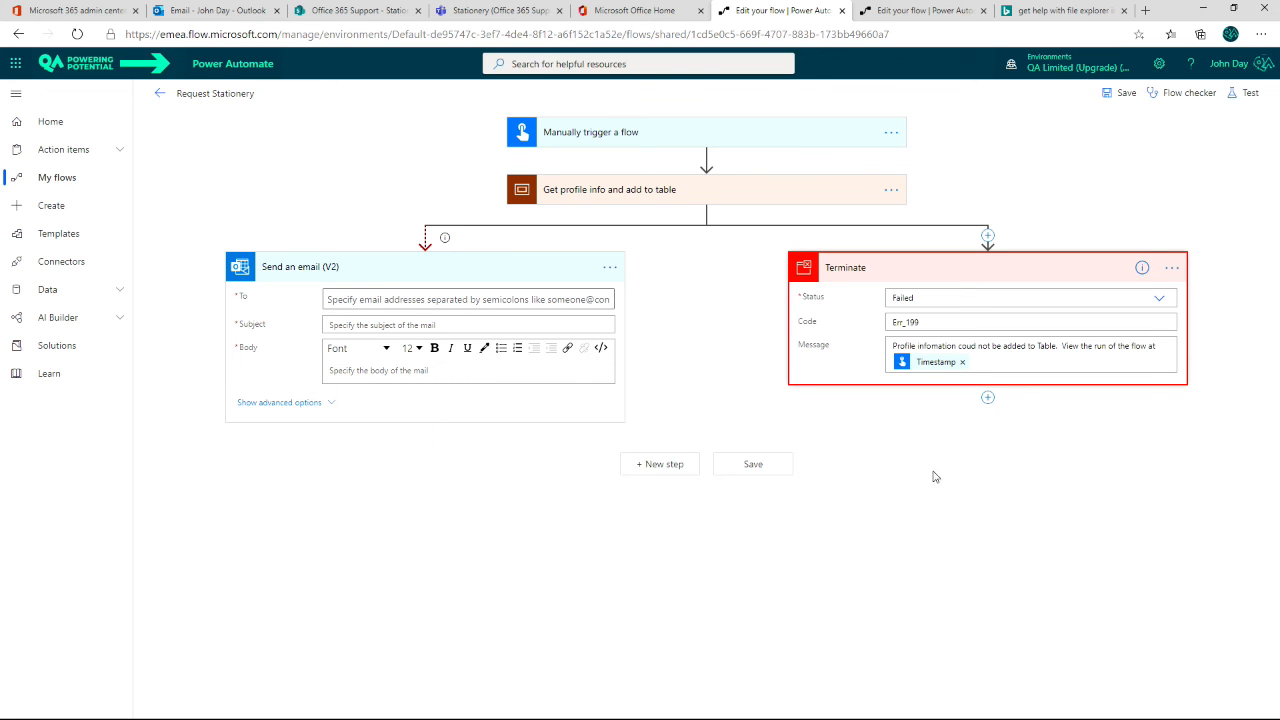
# Step: Fill in Send an email (V2) with the recipient's e-mail, subject "sfs fds fsa" and body "saf dsaf dsaf a", and save the flow
pyautogui.click(1128, 95)
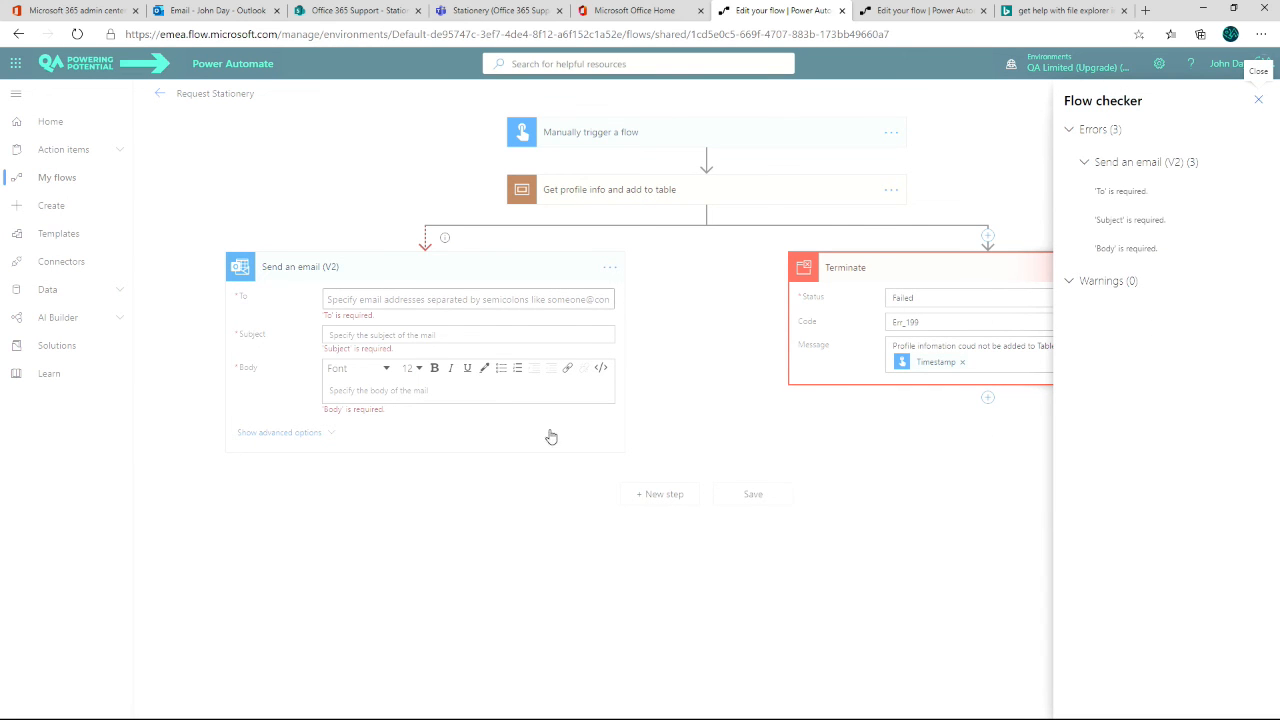
pyautogui.click(408, 300)
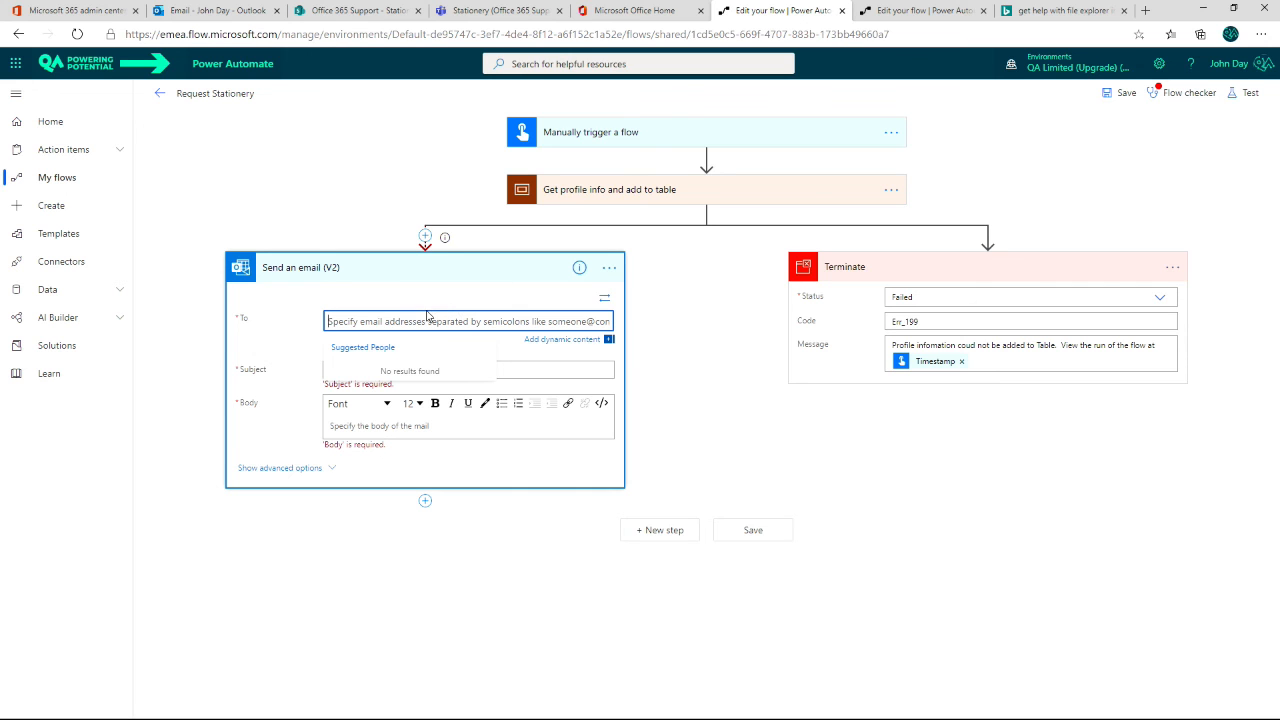
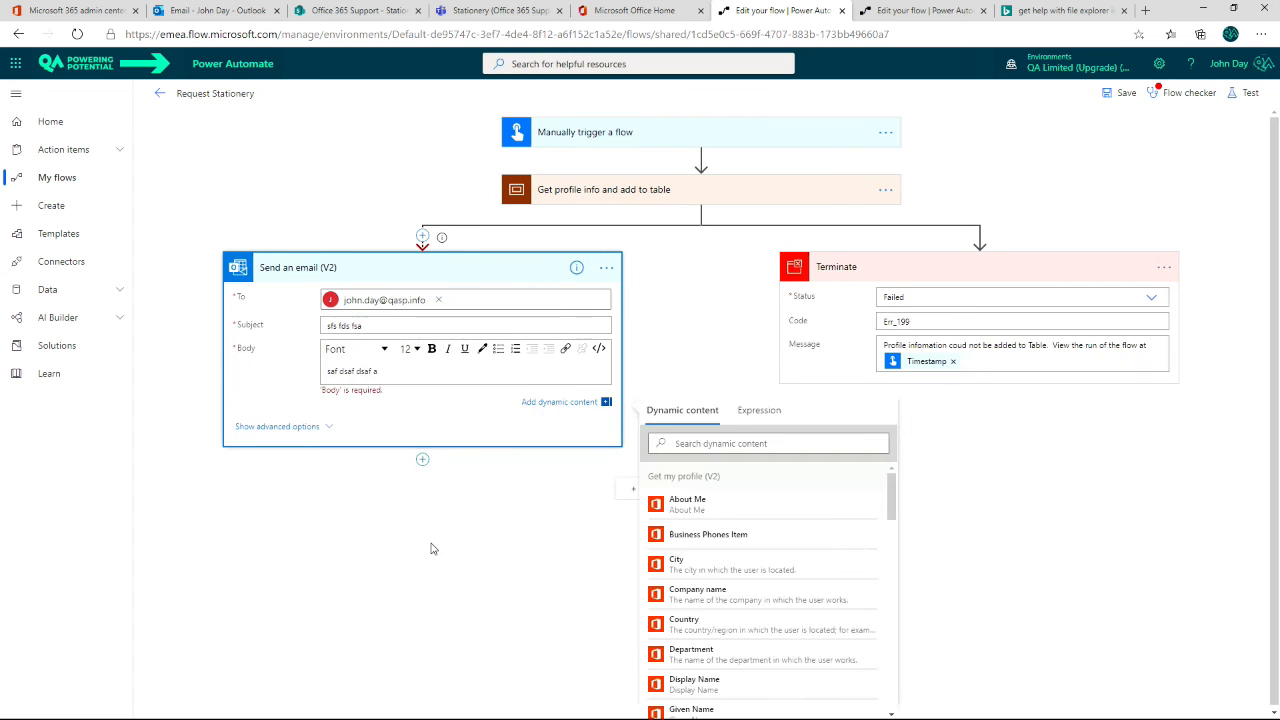
pyautogui.click(423, 539)
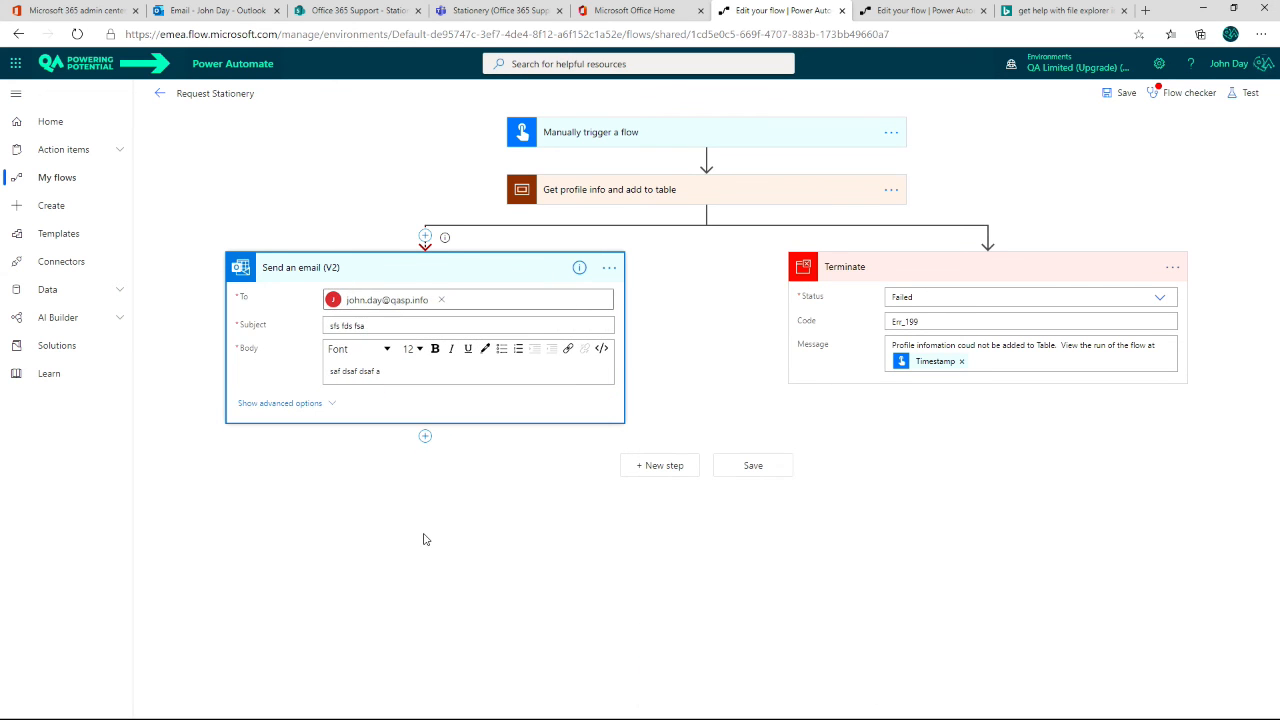
pyautogui.click(1123, 96)
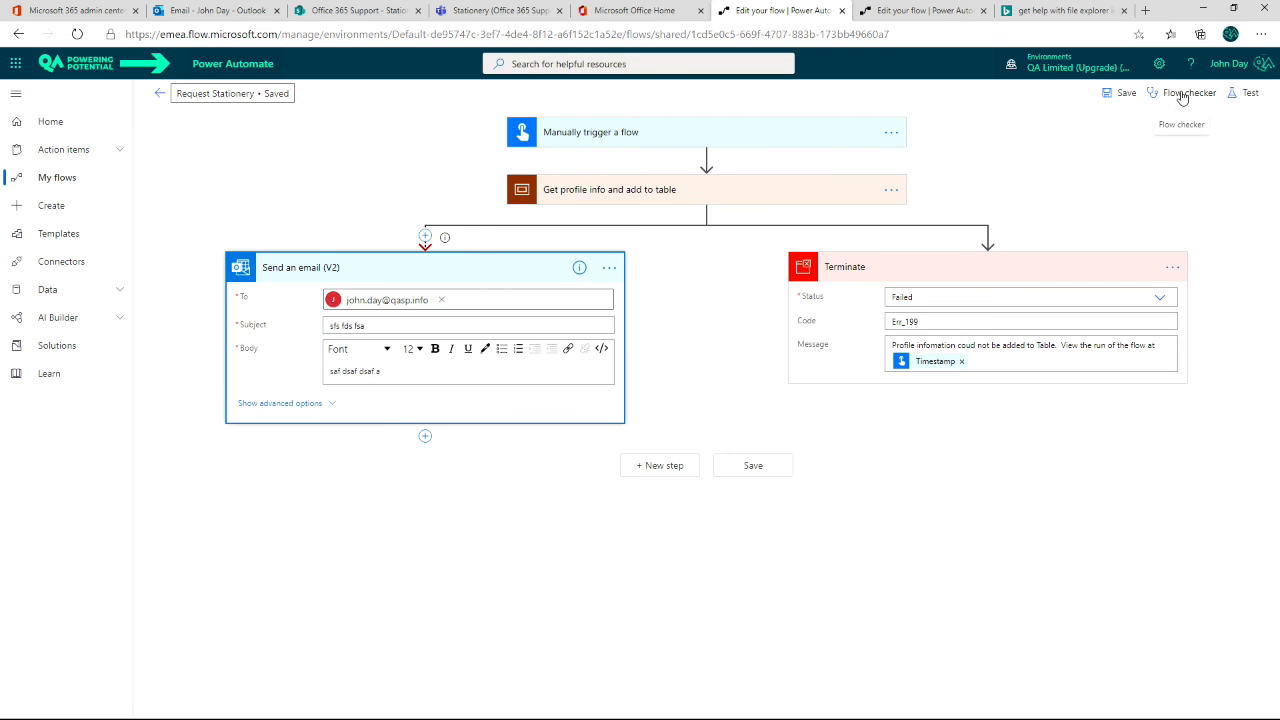
# Step: Test the flow by performing the trigger action manually with item "dsgfsg" and quantity 2
pyautogui.click(1233, 93)
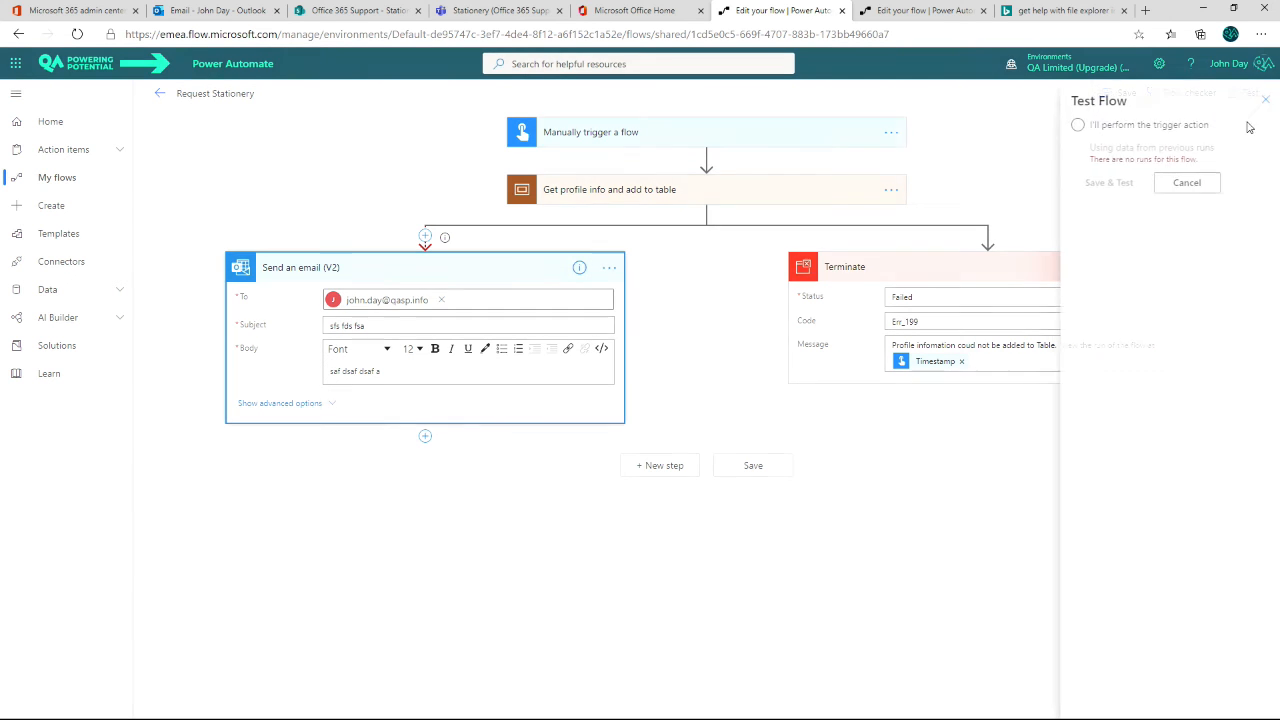
pyautogui.click(1072, 126)
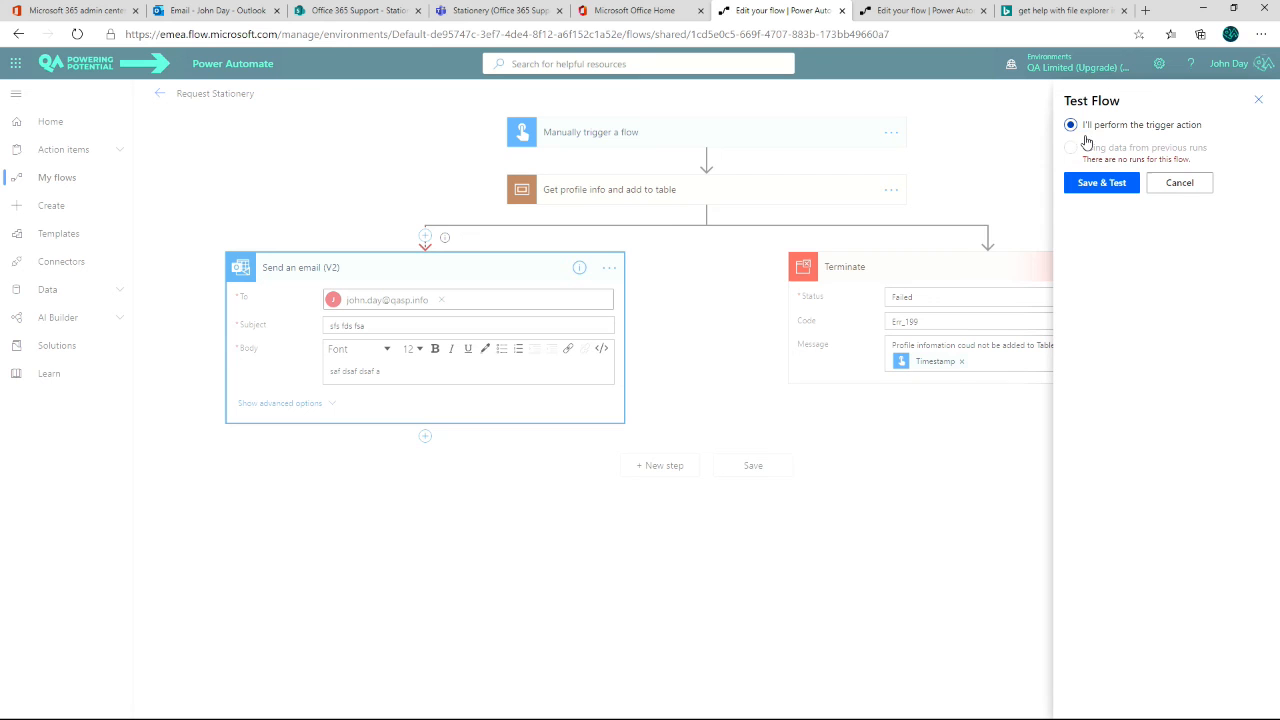
pyautogui.click(1106, 184)
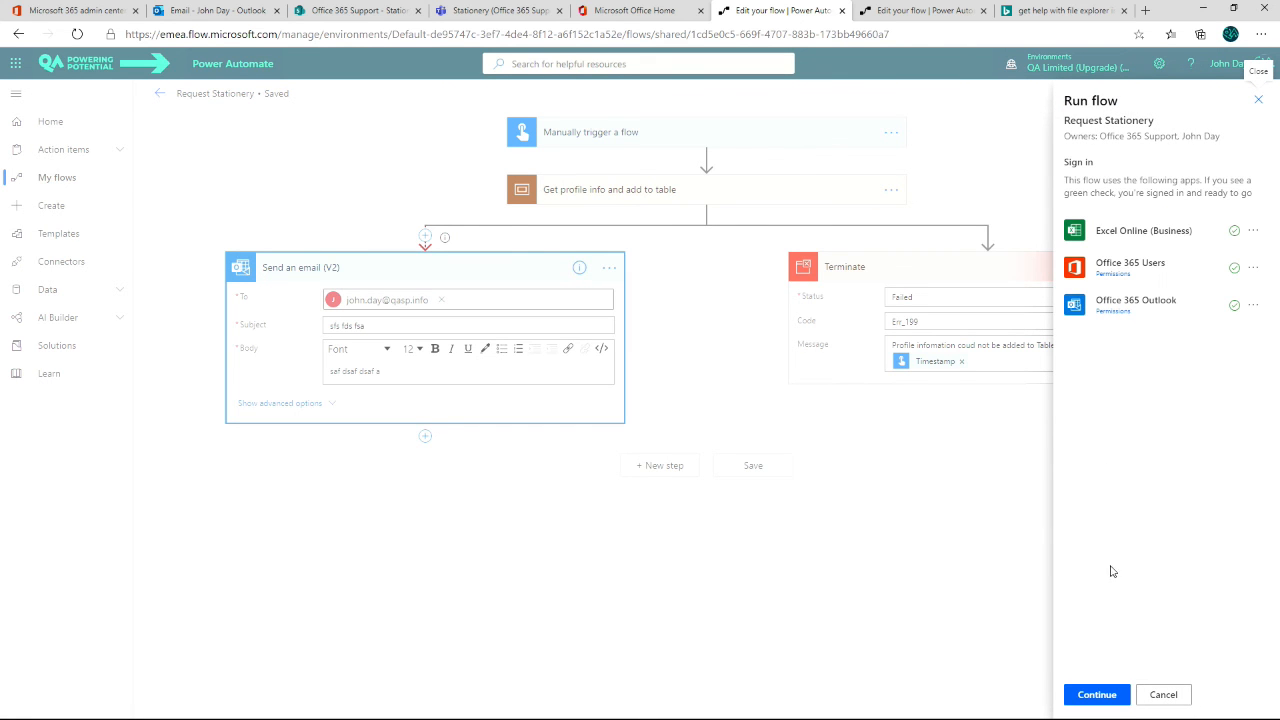
pyautogui.click(1098, 695)
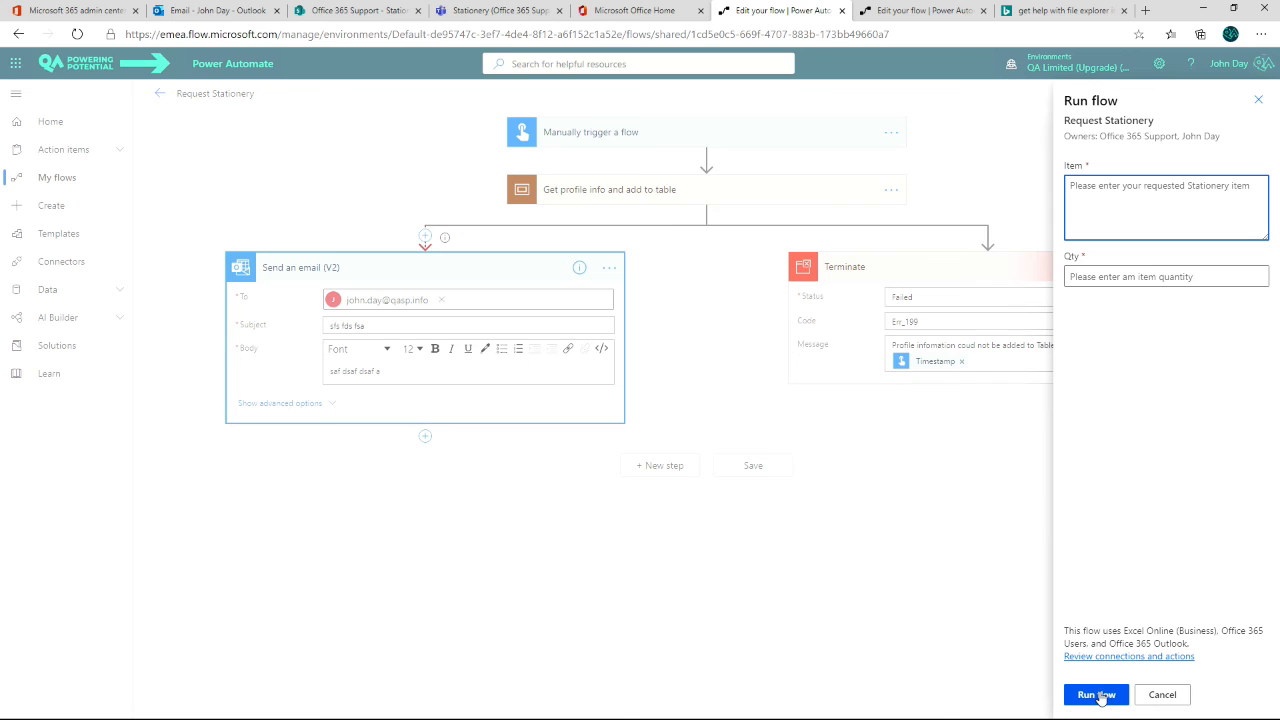
pyautogui.write('dsgfsg')
pyautogui.click(1123, 282)
pyautogui.write('2')
pyautogui.click(1094, 694)
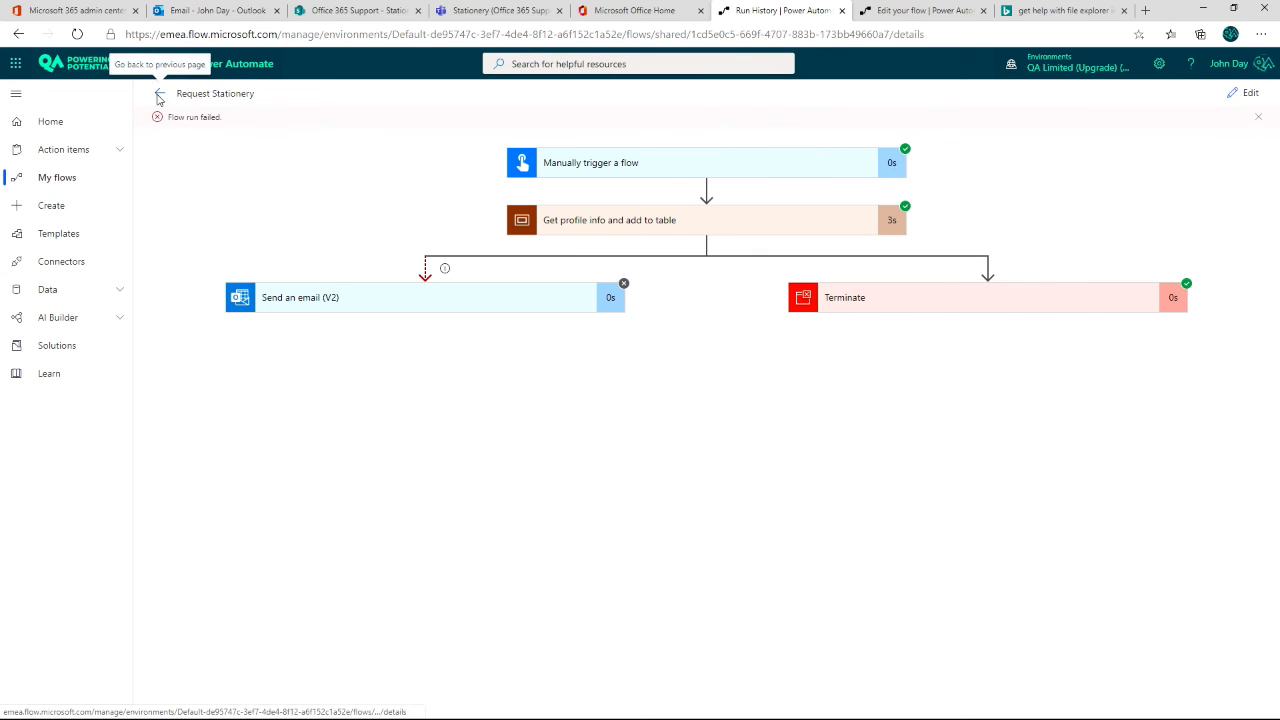
# Step: Open the latest test run from the flow's run history and examine the Terminate action's status, code and message
pyautogui.click(159, 94)
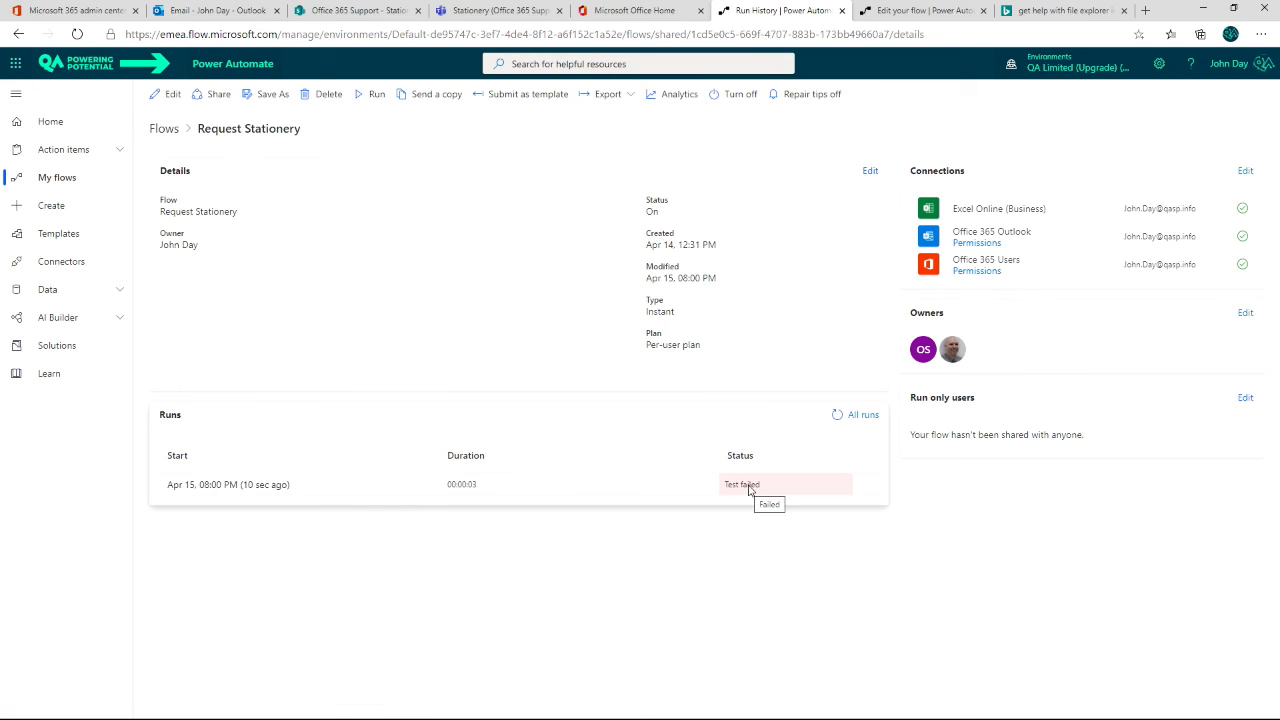
pyautogui.click(242, 490)
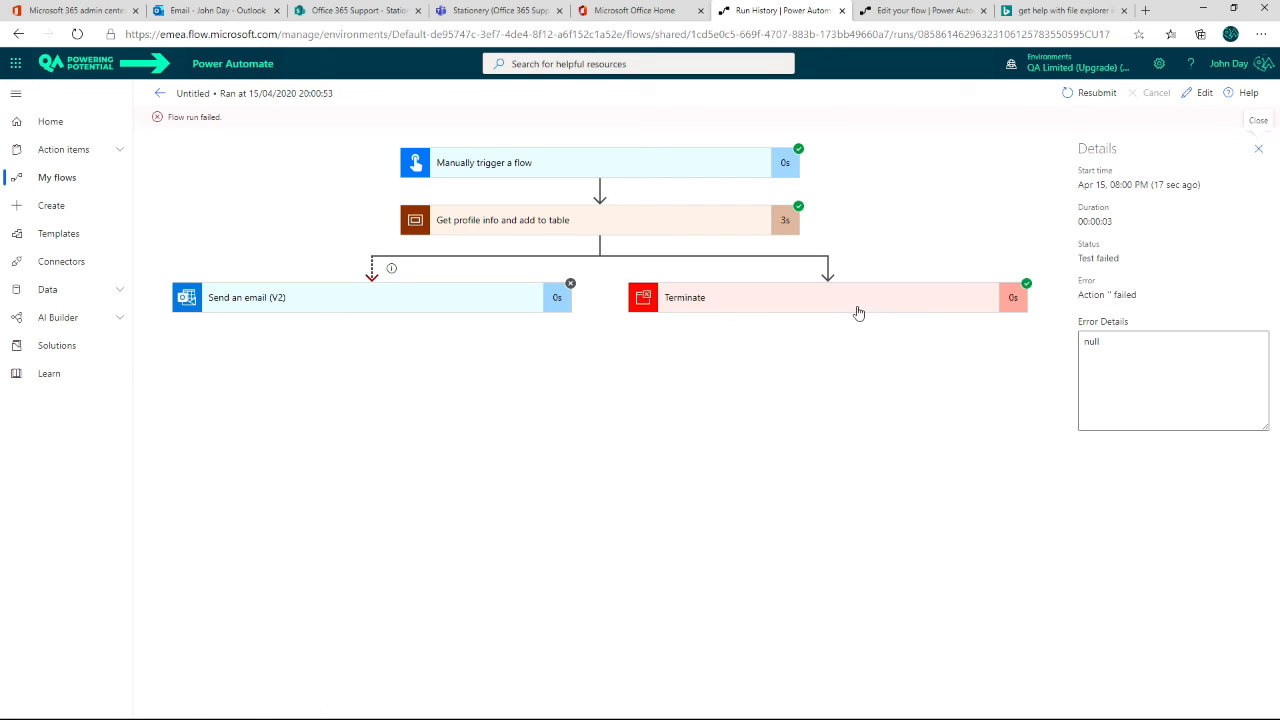
pyautogui.click(836, 303)
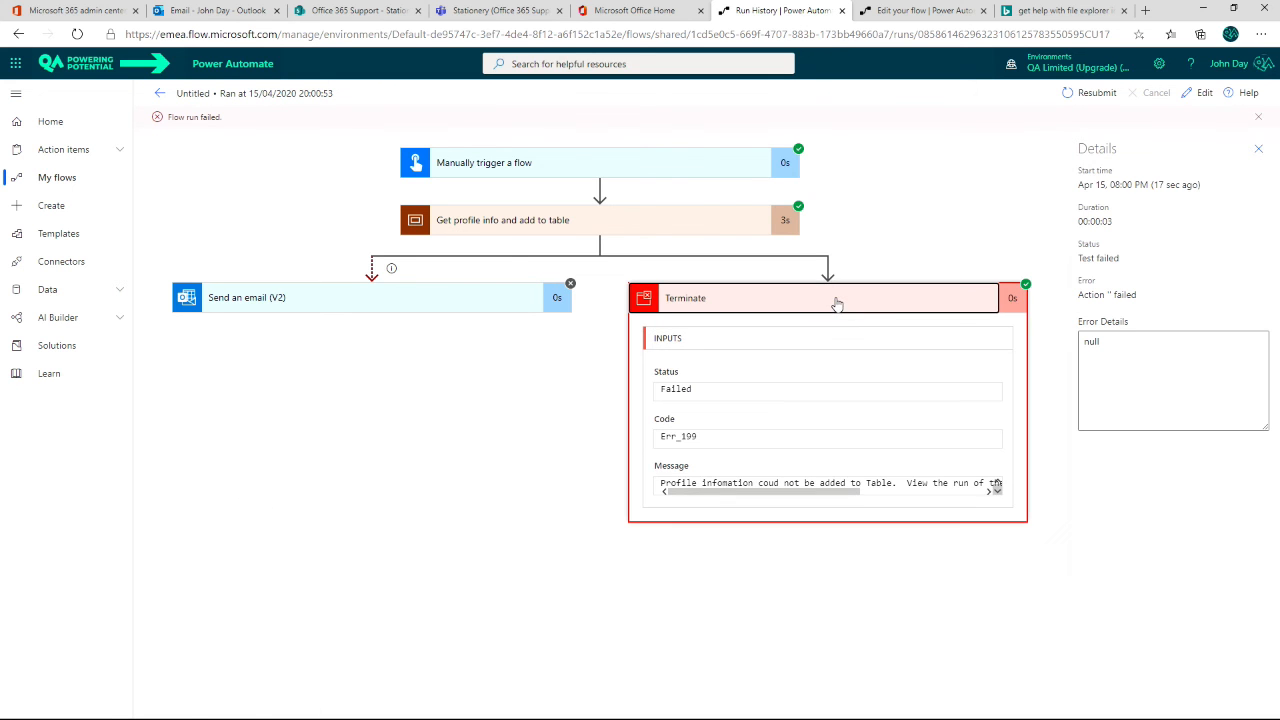
pyautogui.moveTo(707, 496); pyautogui.dragTo(678, 483)
pyautogui.moveTo(738, 497)
pyautogui.mouseDown()
pyautogui.moveTo(863, 500)
pyautogui.moveTo(755, 508)
pyautogui.moveTo(885, 502)
pyautogui.moveTo(745, 505)
pyautogui.mouseUp()
pyautogui.click(1260, 118)
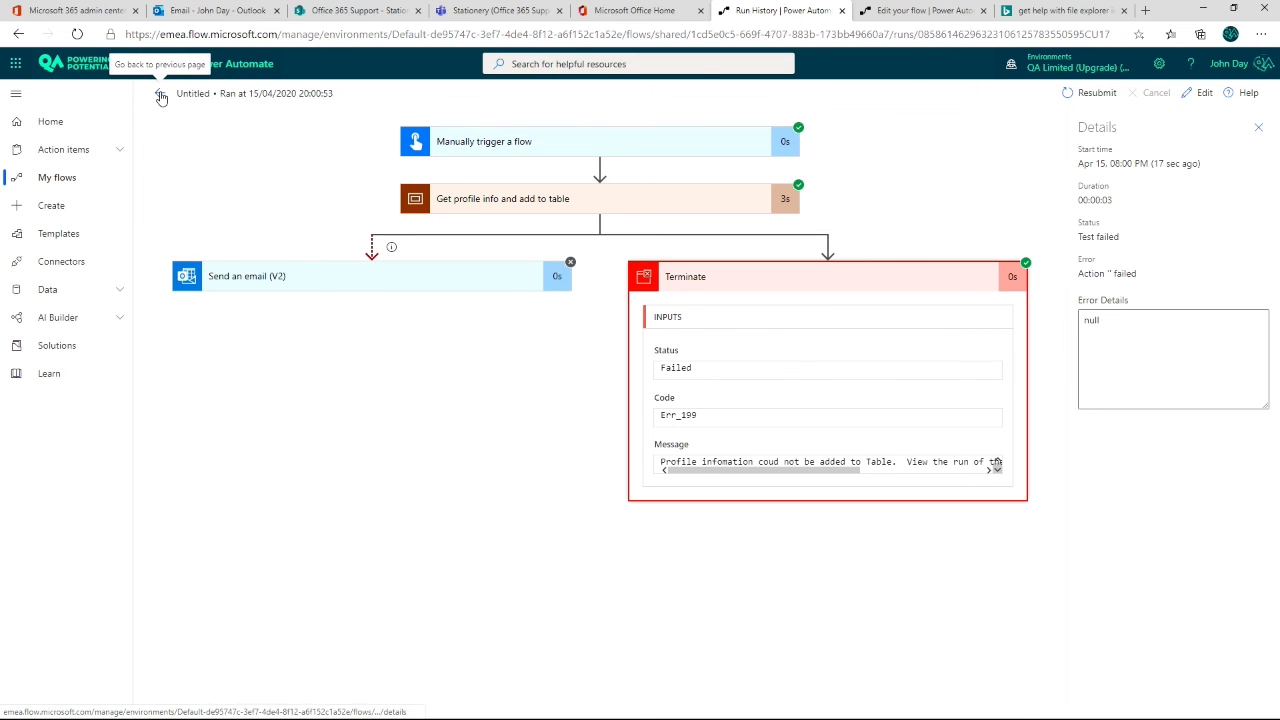
pyautogui.hotkey('alt', 'Tab')
pyautogui.hotkey('alt', 'Tab')
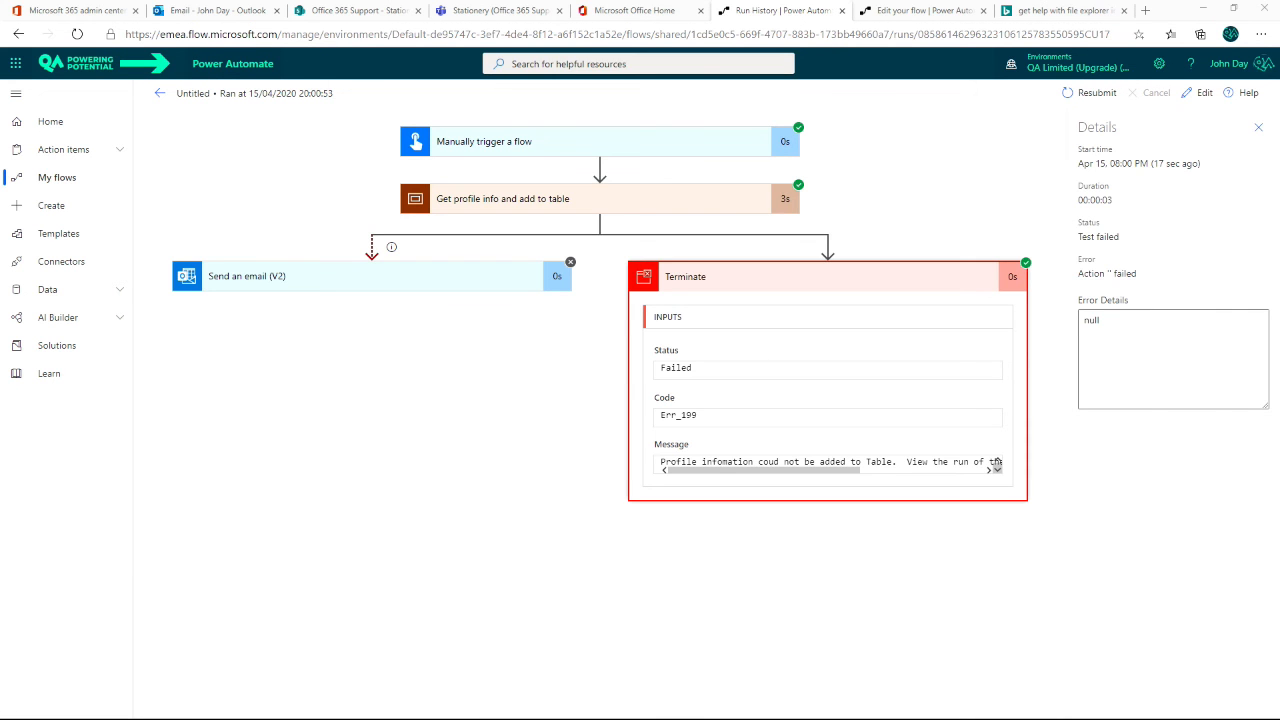